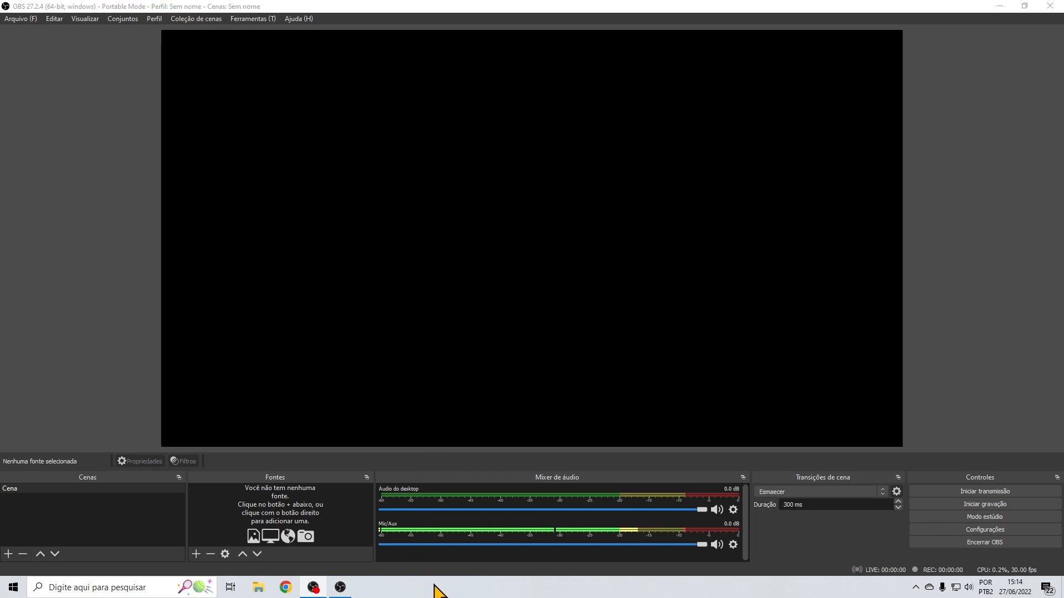
Step: Open Windows Task Manager, expand it to the detailed view and show the CPU performance page
right_click(684, 585)
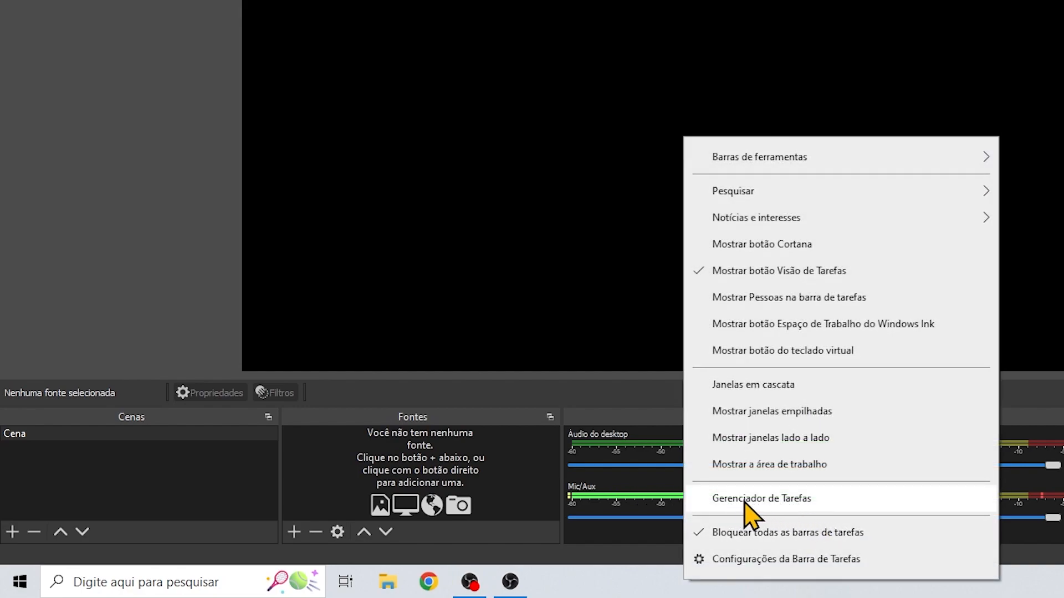
left_click(787, 502)
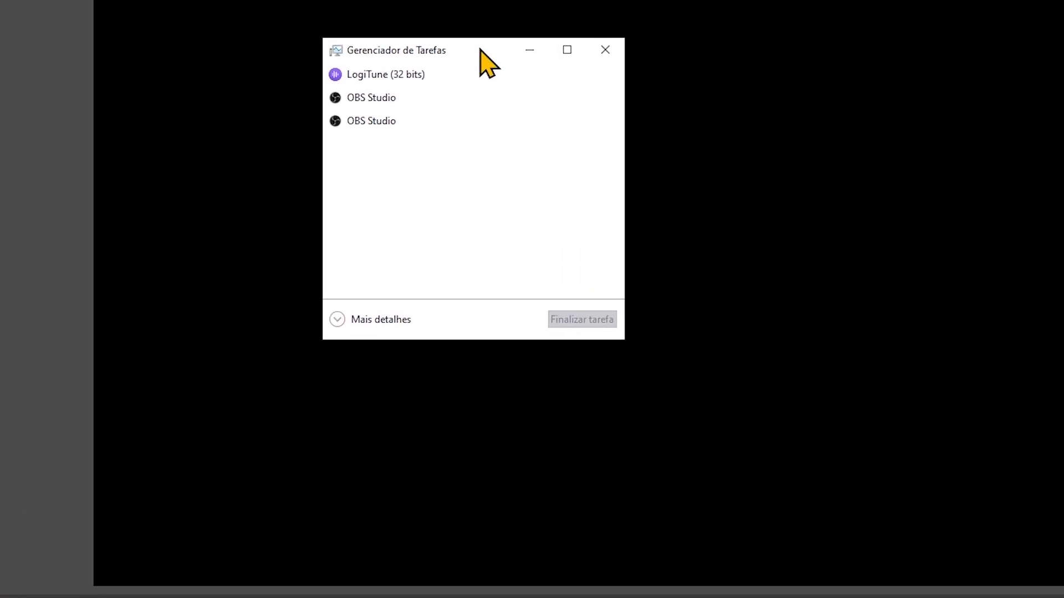
left_click_drag(480, 49, 582, 90)
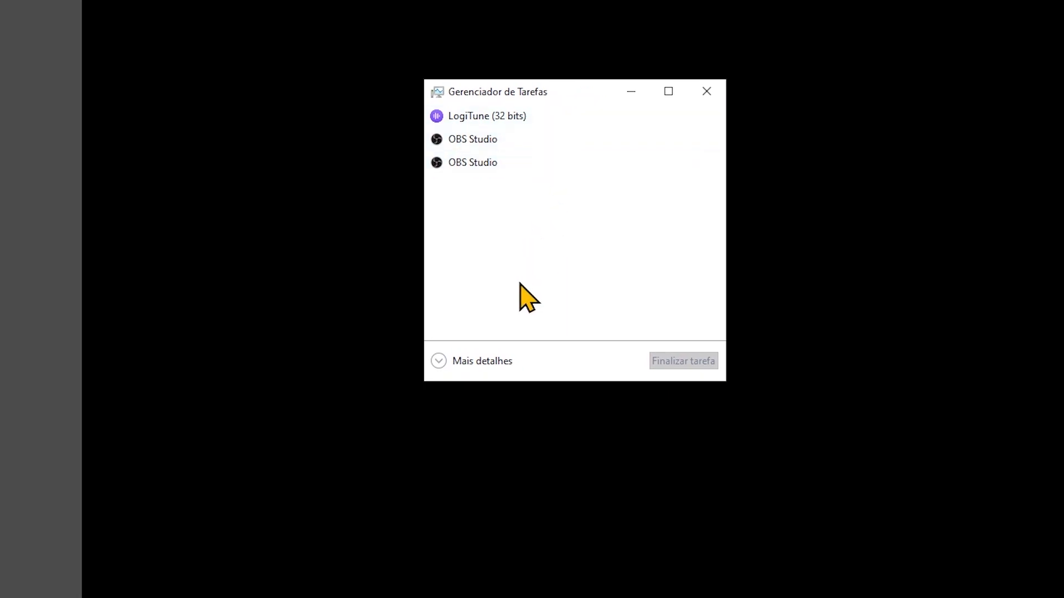
left_click(480, 365)
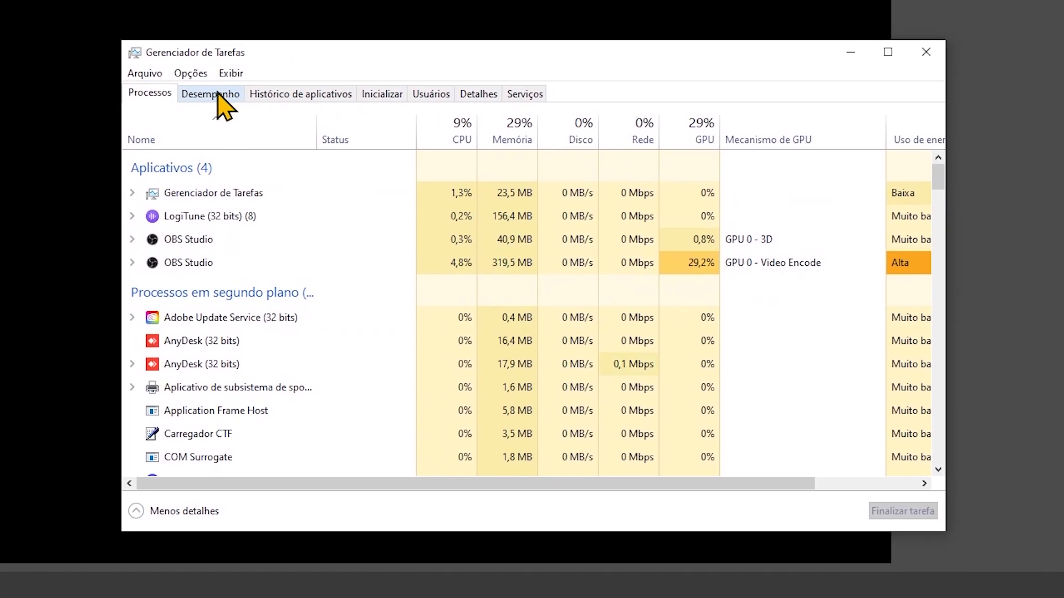
left_click(218, 94)
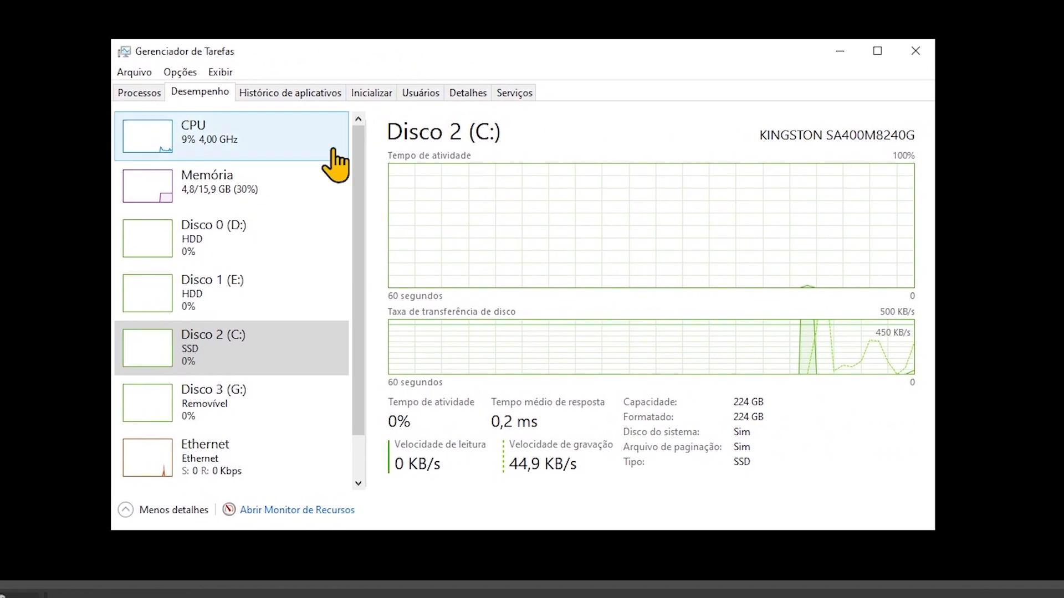
left_click(170, 135)
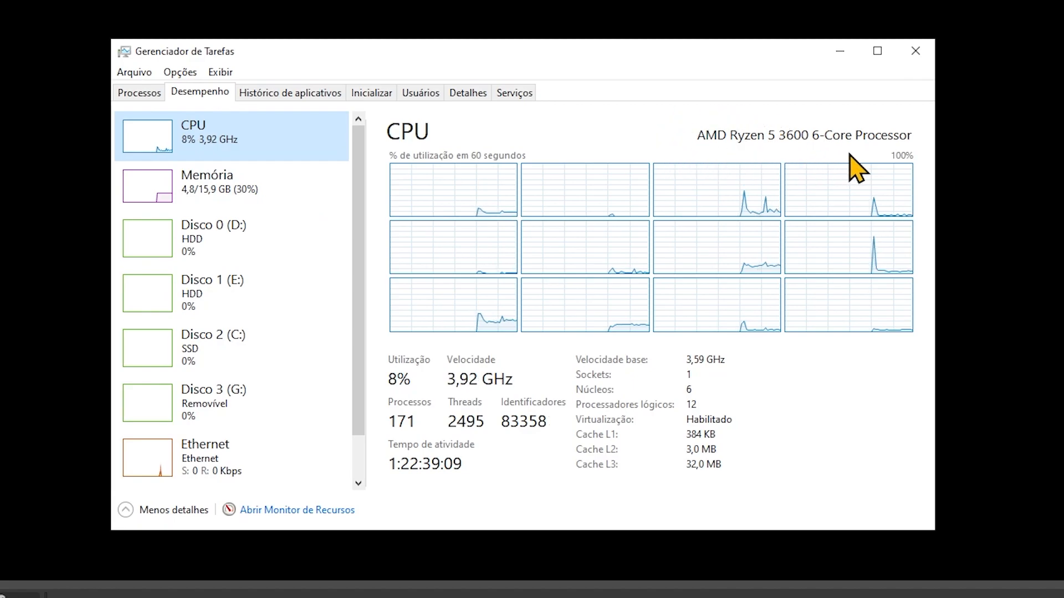
Step: Change the CPU graph to overall utilization (Utilização geral) and back to logical processors (Processadores lógicos)
right_click(518, 222)
mouse_move(592, 232)
left_click(806, 231)
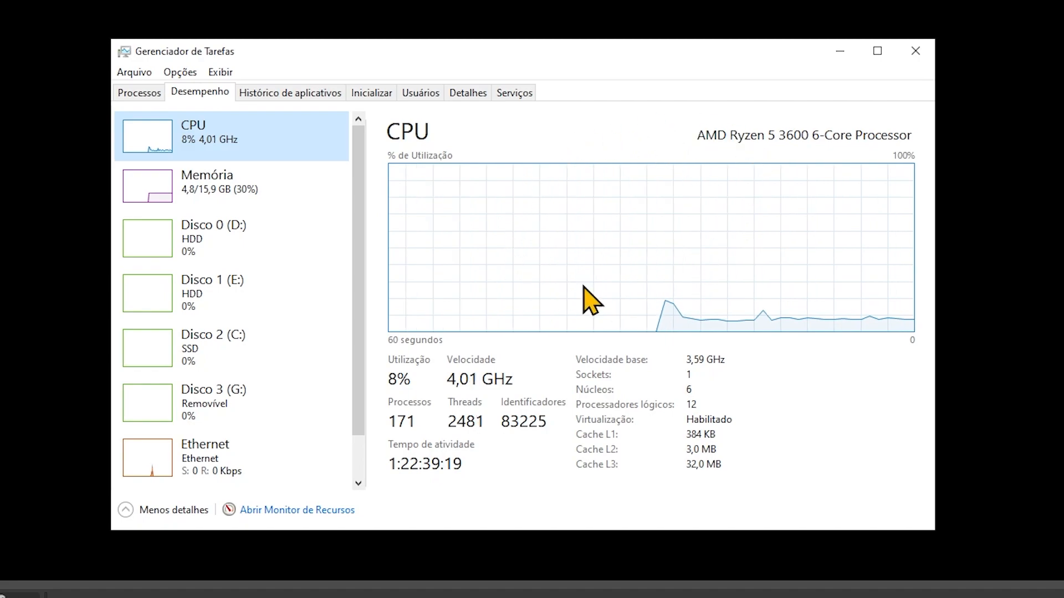
right_click(461, 218)
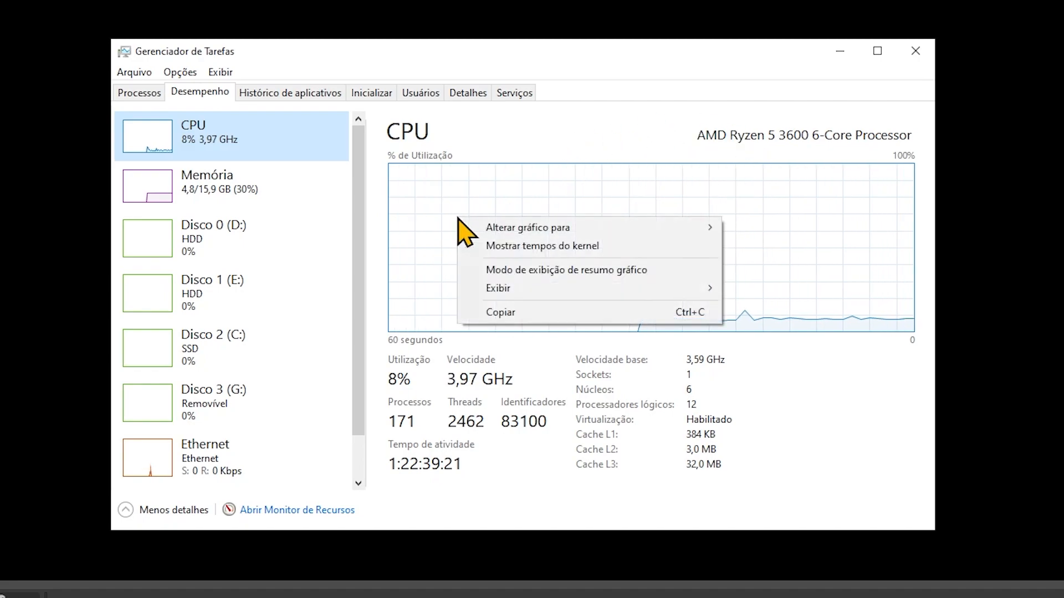
mouse_move(580, 225)
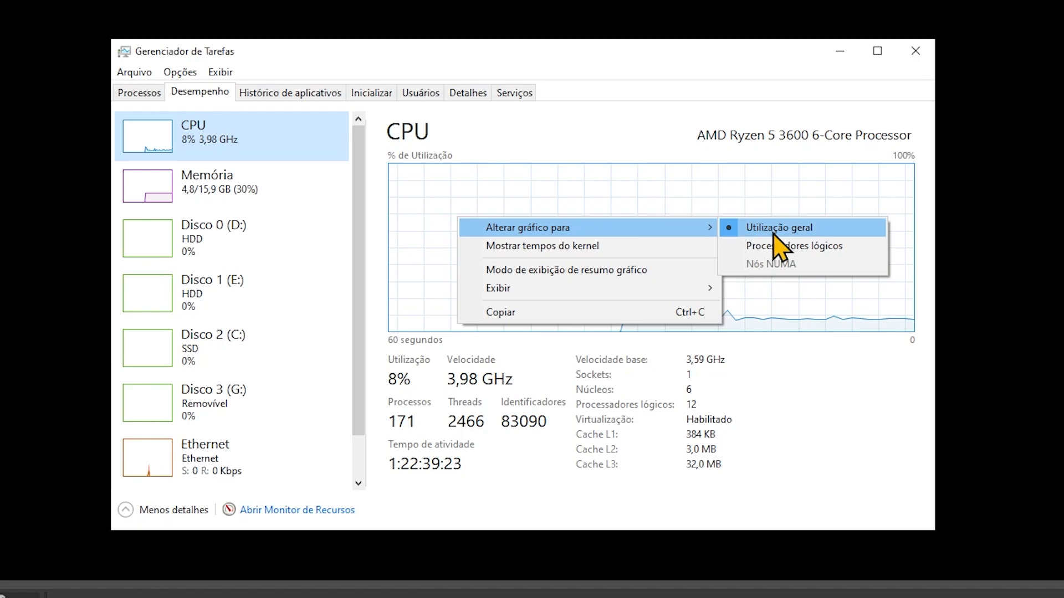
left_click(807, 252)
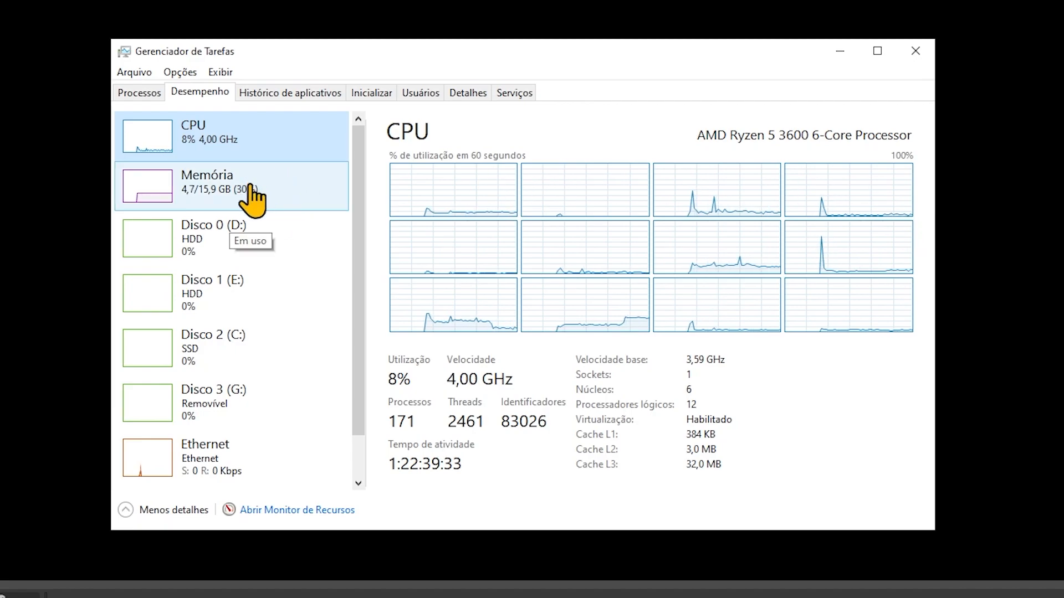
Step: View the performance details for memory, Disco 0 (D:) and Ethernet
left_click(281, 184)
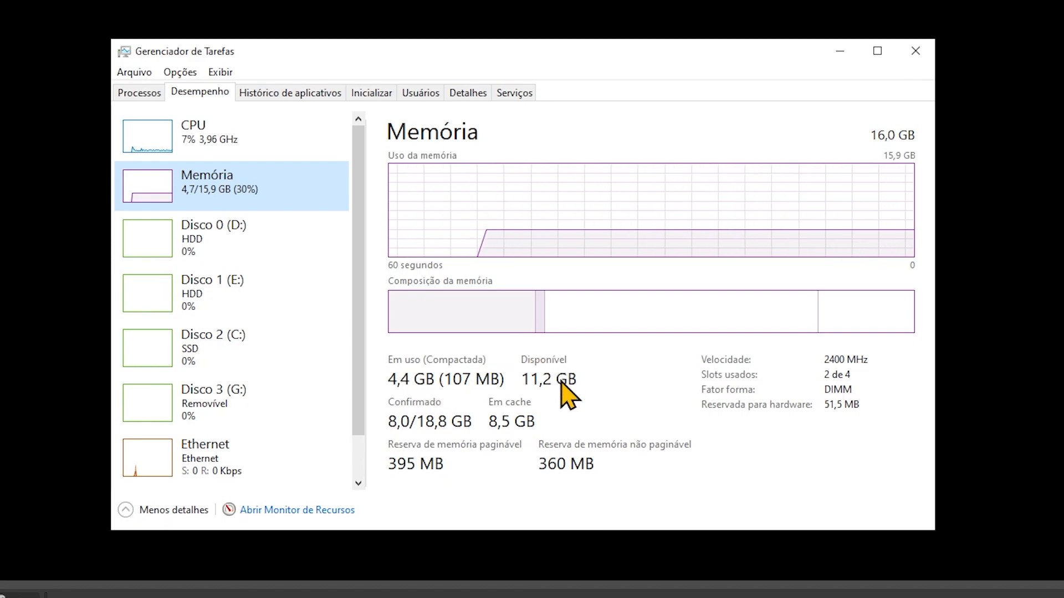
left_click(224, 255)
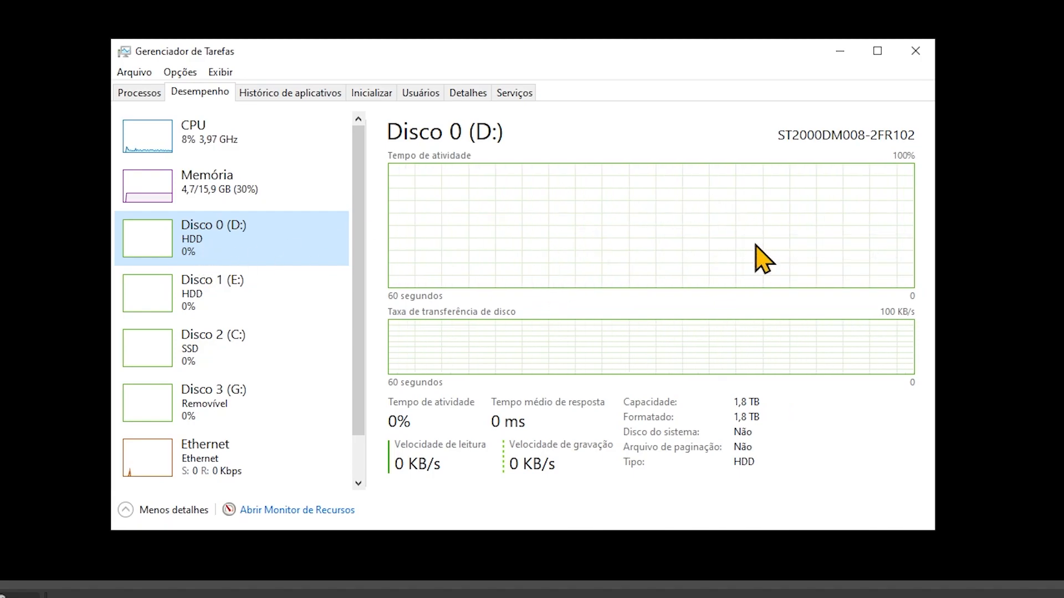
scroll(292, 430, "down", 1)
left_click(229, 419)
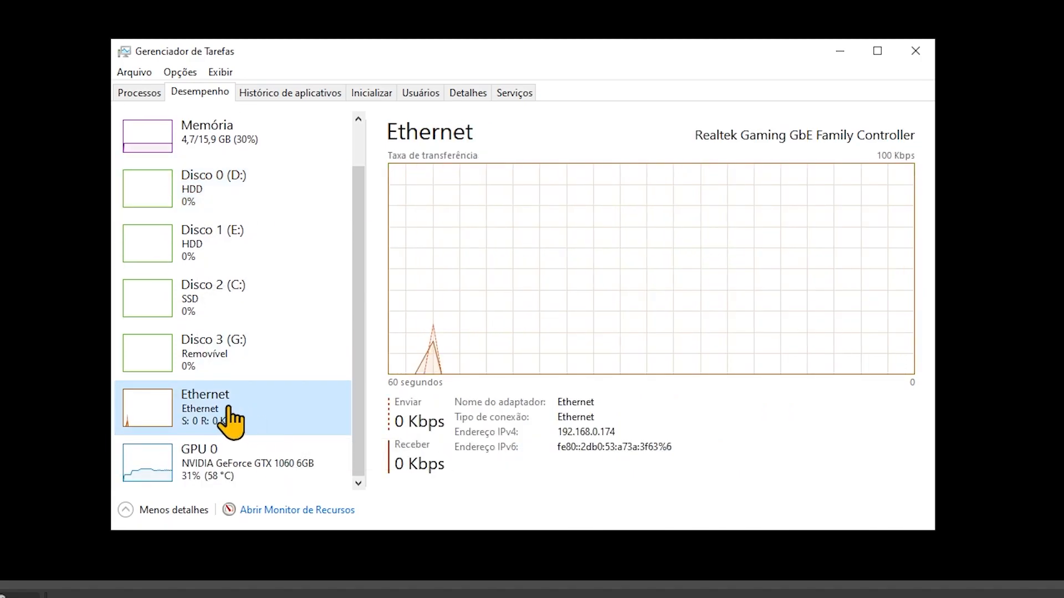
Step: View the performance details for GPU 0 and return to those of the CPU
left_click(206, 469)
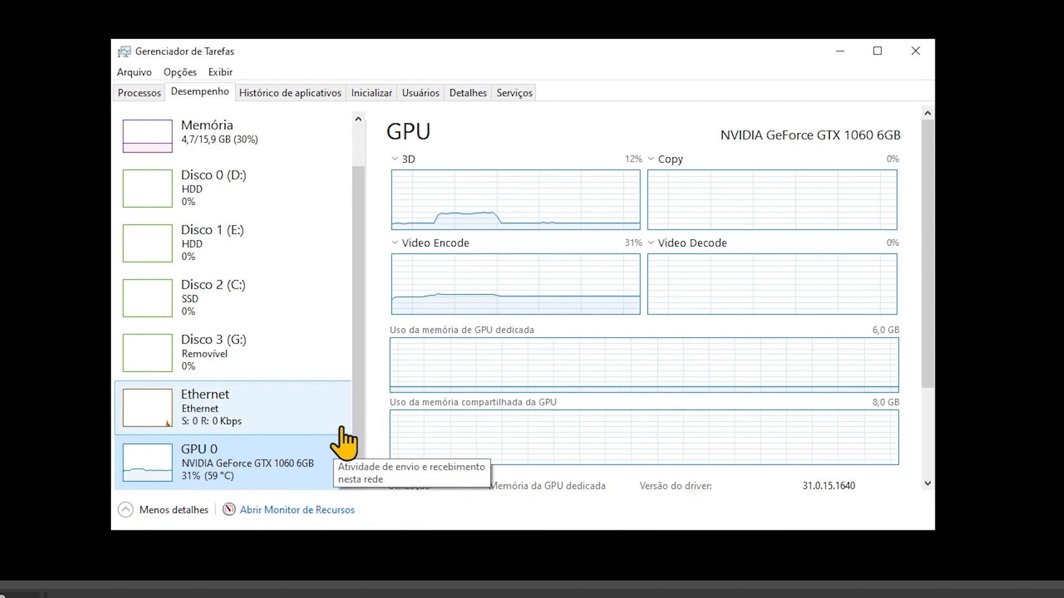
left_click_drag(362, 446, 373, 333)
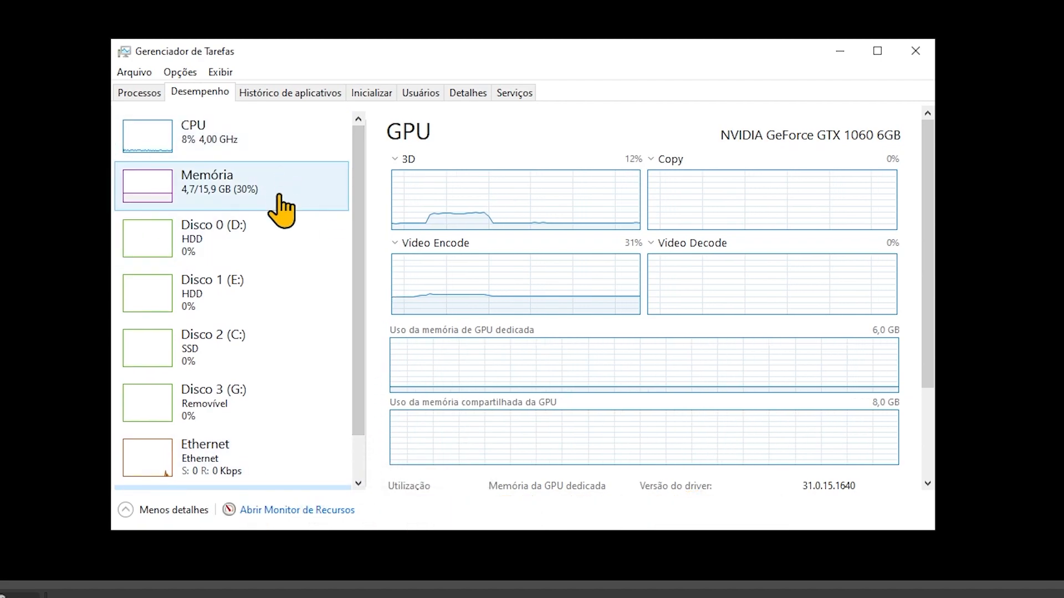
scroll(277, 382, "down", 1)
scroll(285, 297, "up", 1)
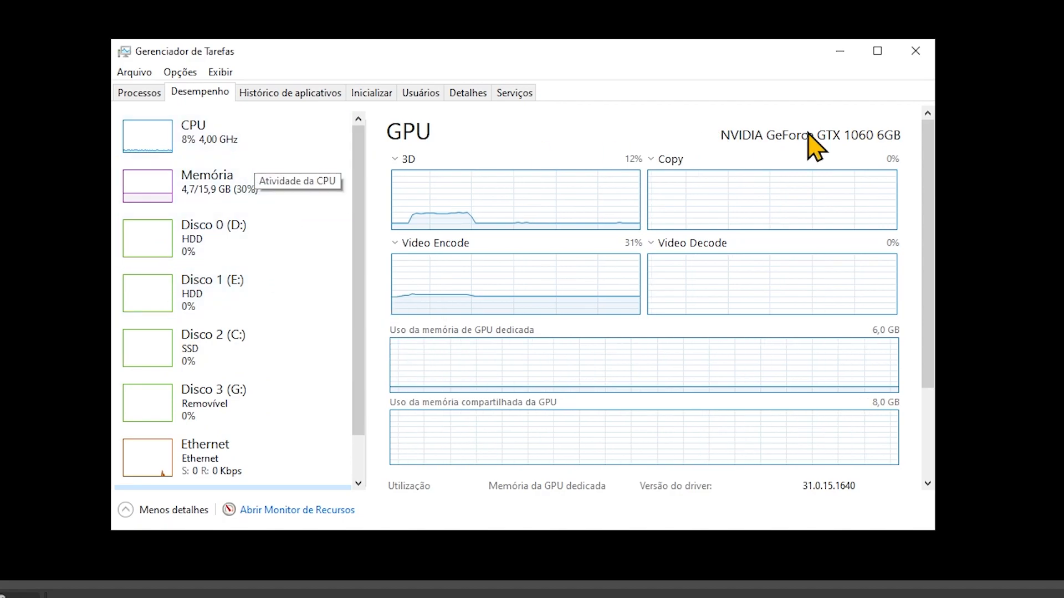
left_click(241, 147)
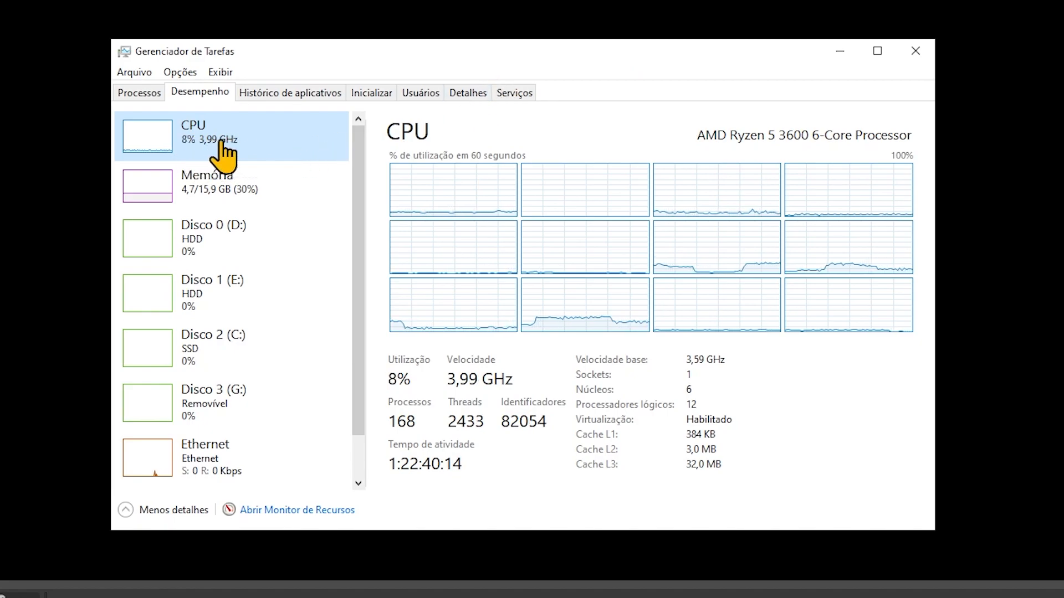
scroll(209, 178, "down", 1)
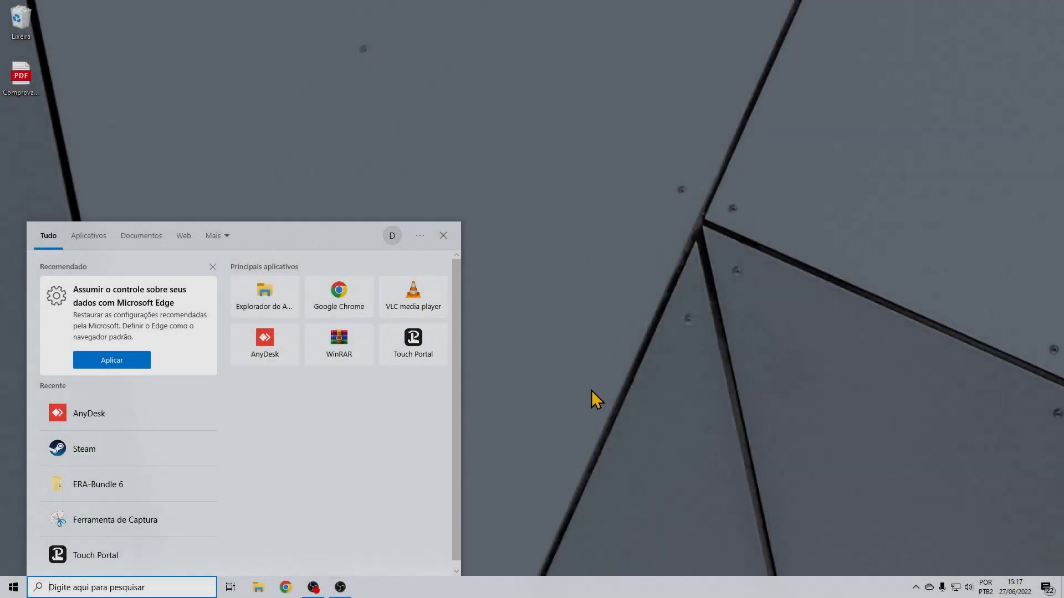
Step: Find dxdiag with the Windows search, launch it and accept checking whether the drivers are digitally signed
left_click(590, 390)
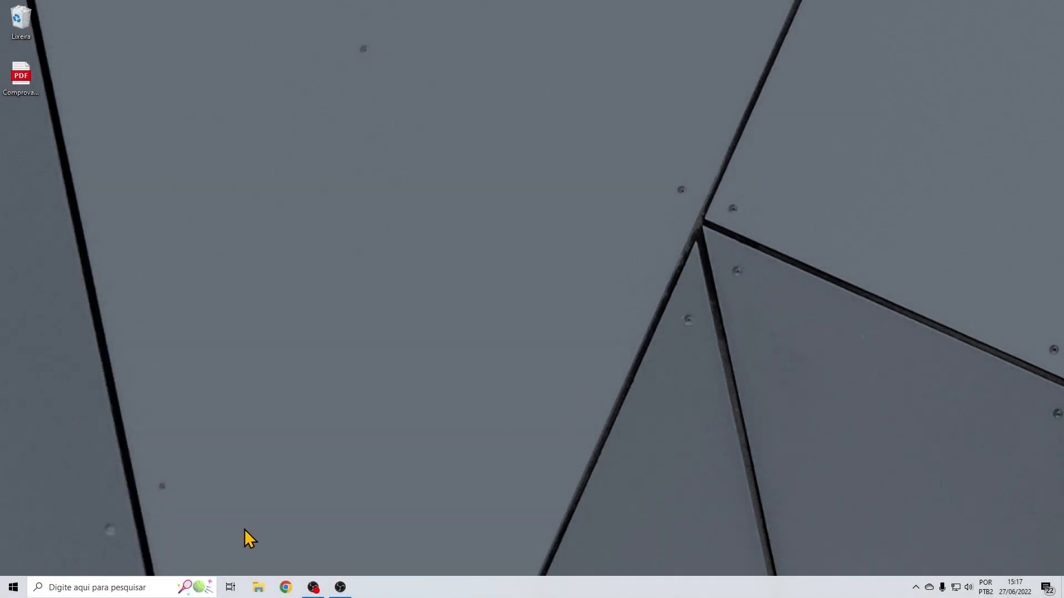
left_click(119, 587)
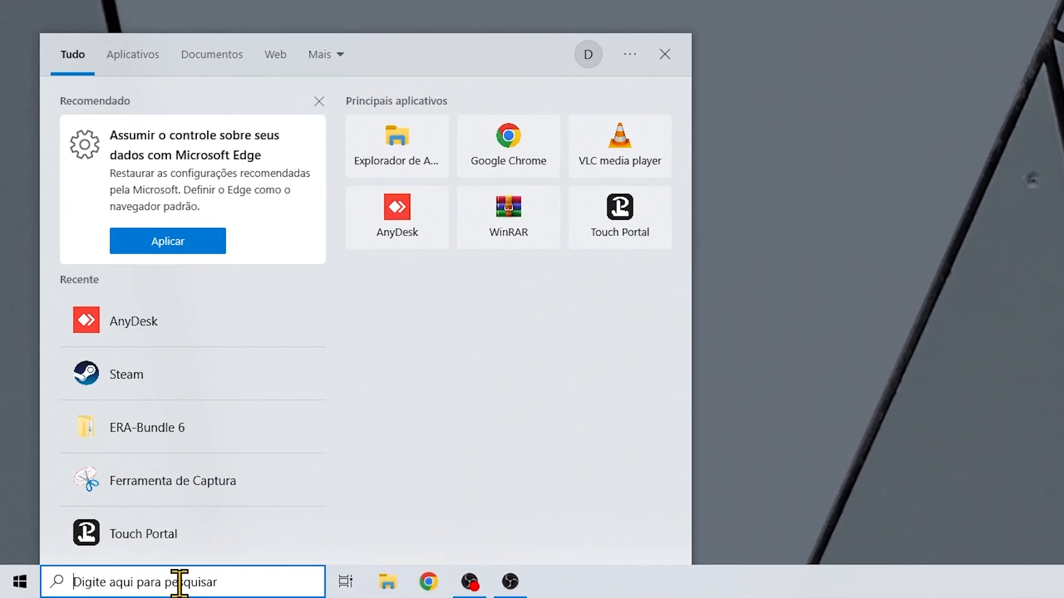
type("dx")
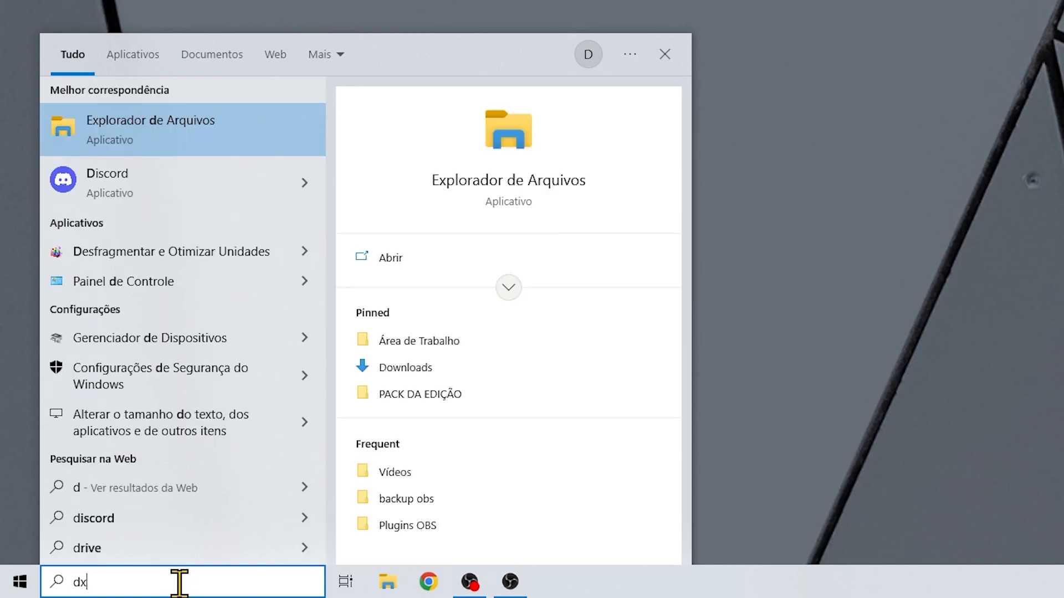
type("diag")
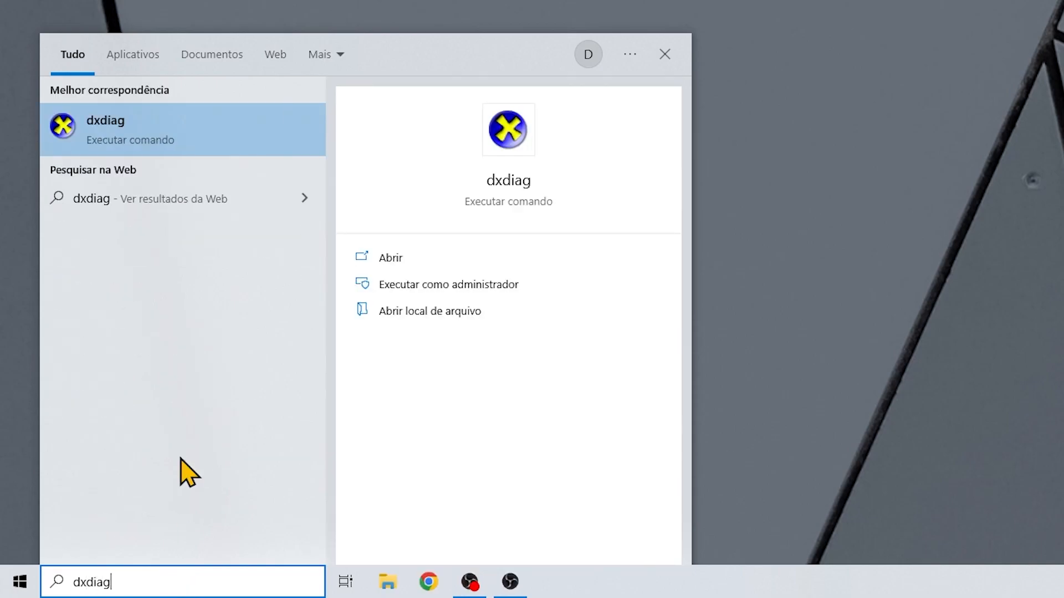
left_click(130, 134)
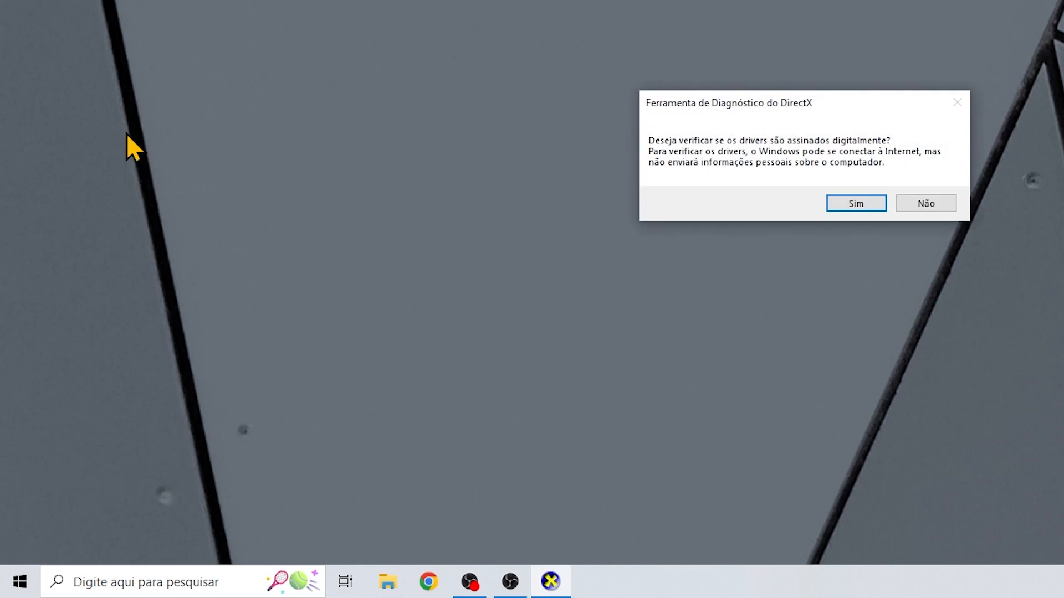
left_click(870, 202)
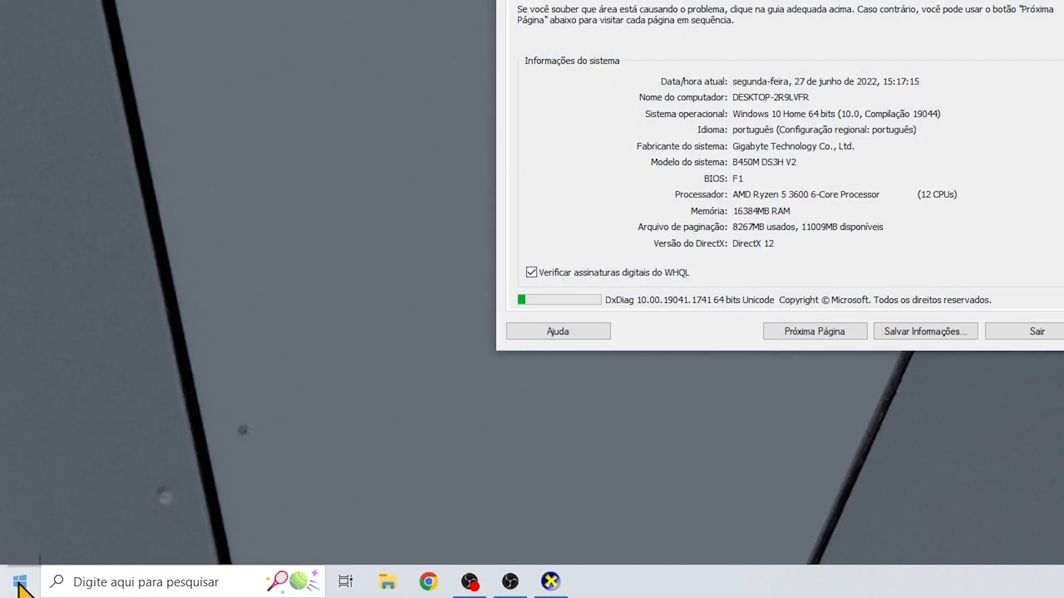
Step: Open the Windows Executar dialog and run dxdiag.exe from it
left_click(20, 582)
type("executar")
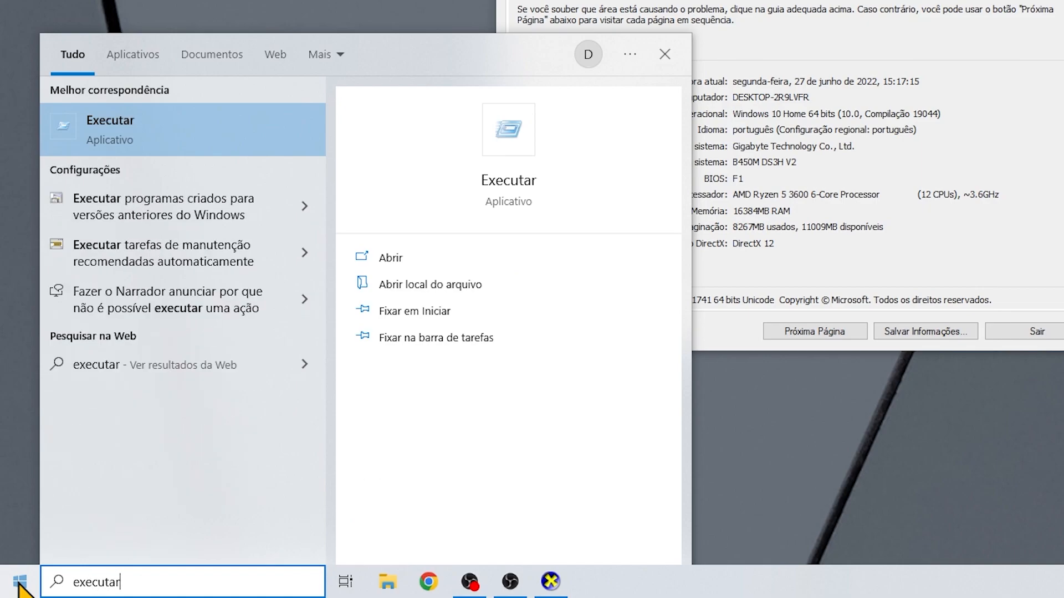
left_click(114, 133)
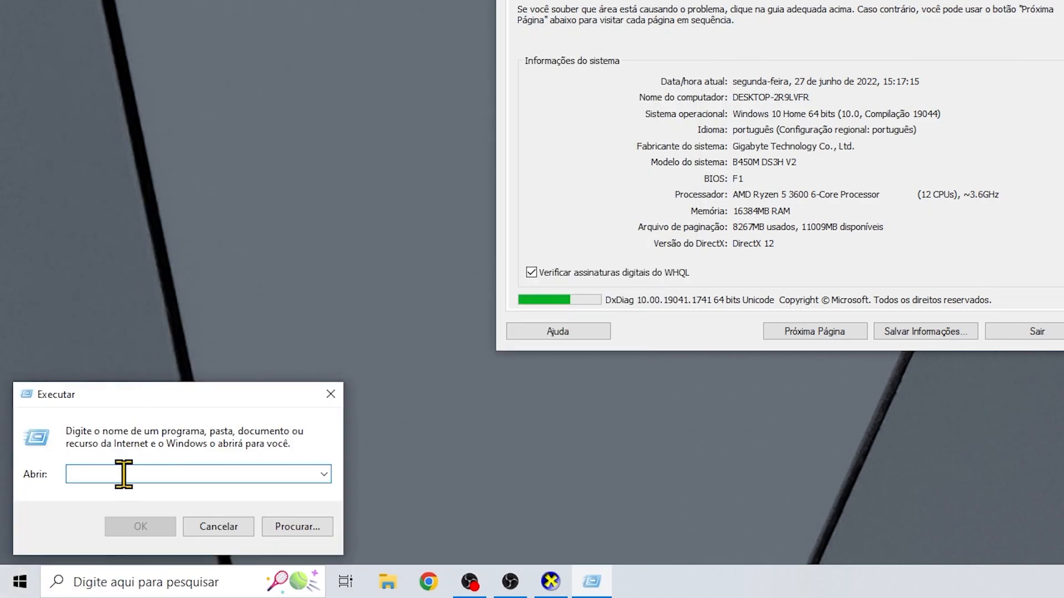
type("dxd")
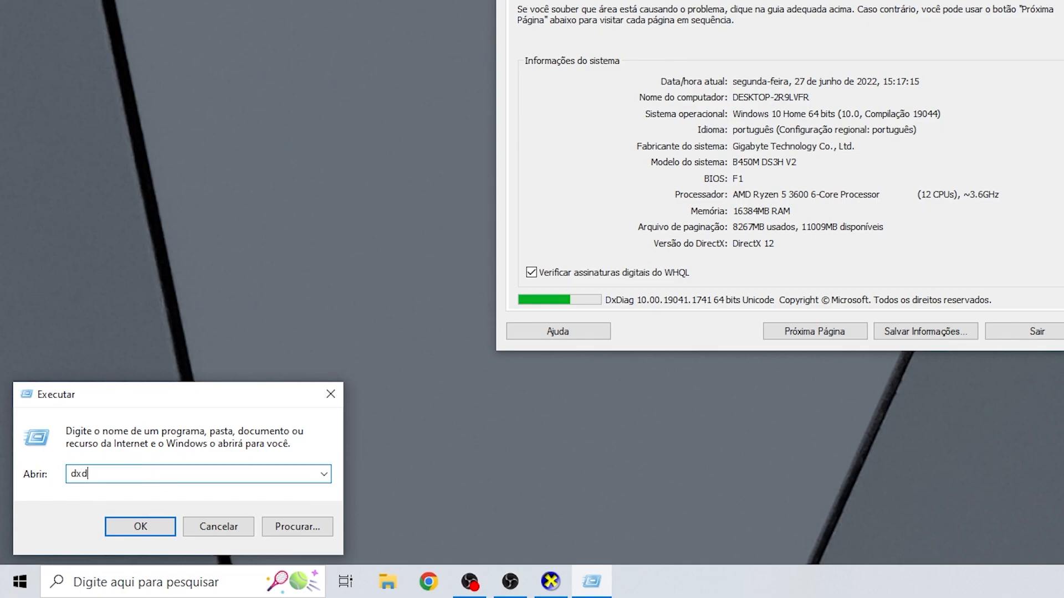
type("iag.exe")
key("Return")
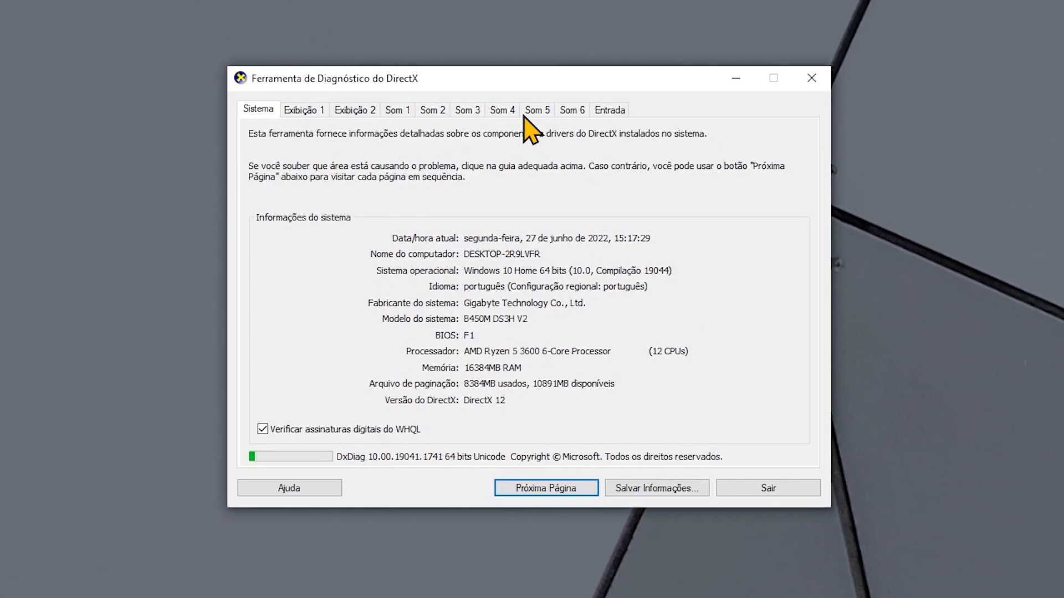
Step: Examine the system, Exibição 1, Exibição 2, Som 1 and Som 2 information in the DirectX Diagnostic Tool
left_click_drag(514, 82, 899, 94)
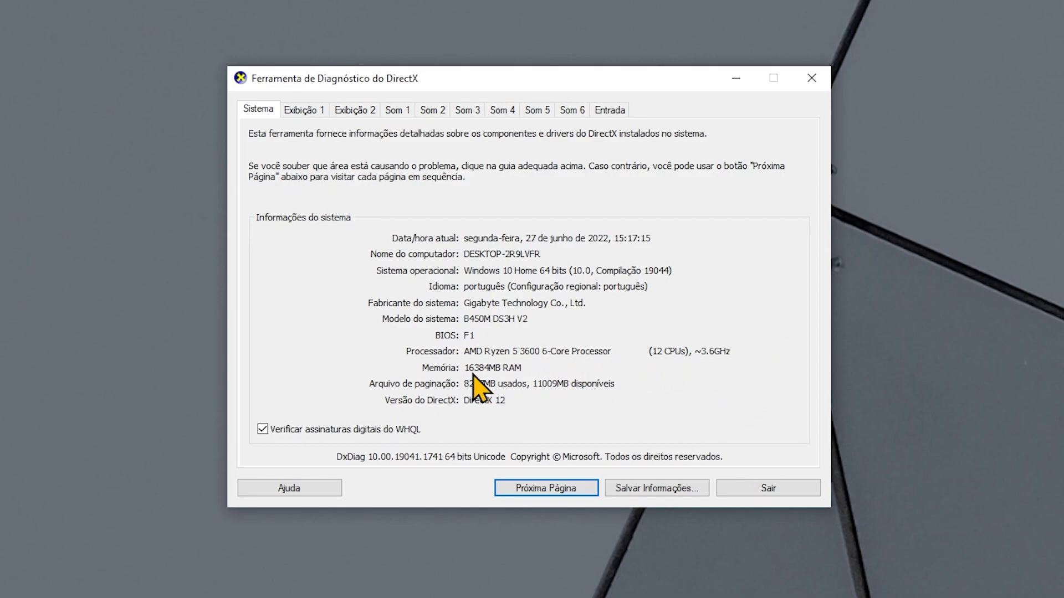
left_click(303, 111)
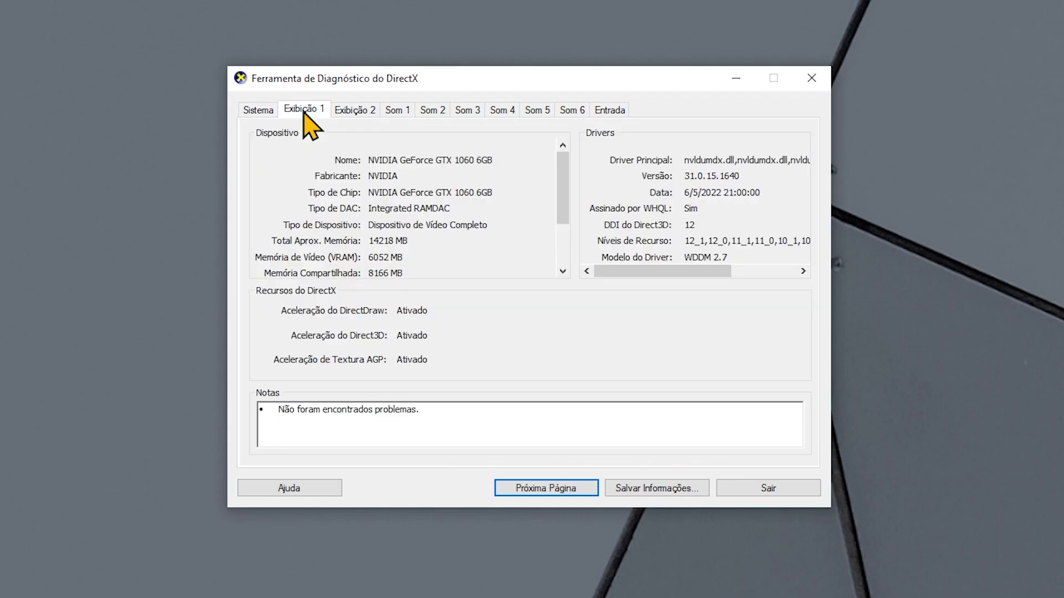
left_click_drag(562, 199, 562, 252)
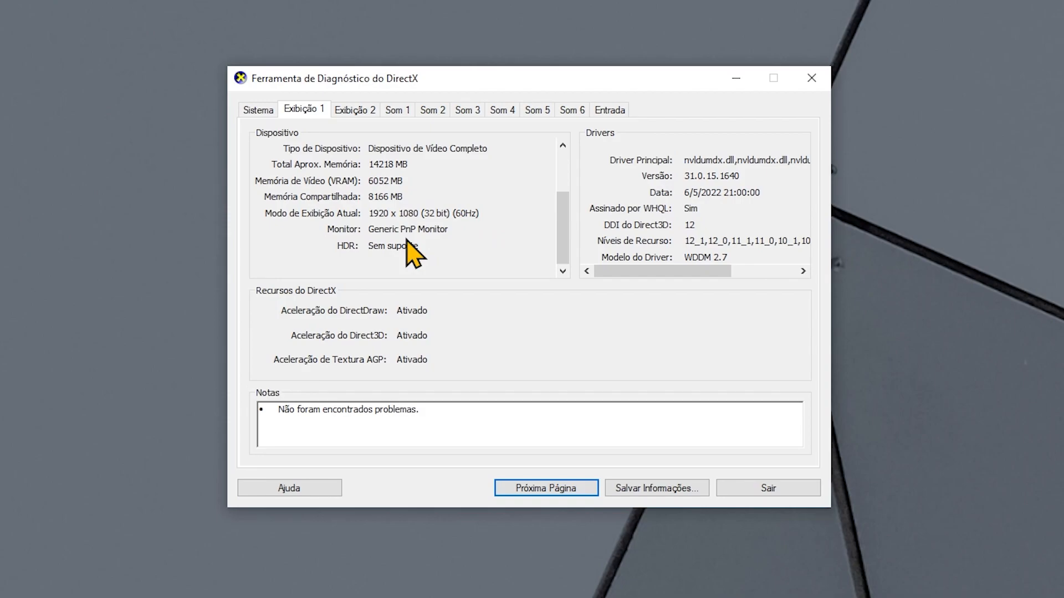
left_click(359, 114)
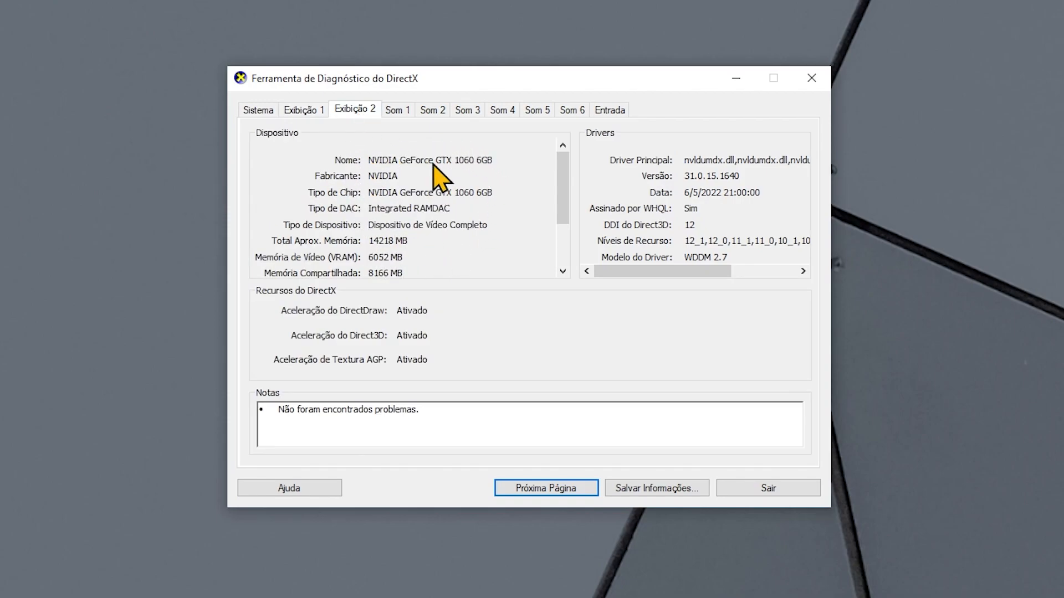
left_click(405, 111)
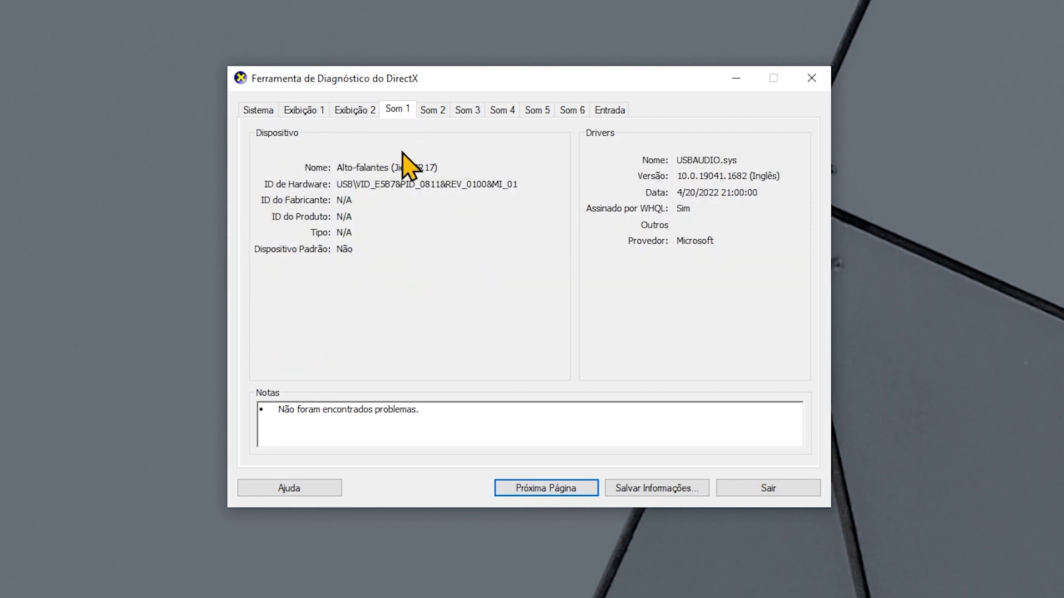
left_click(442, 112)
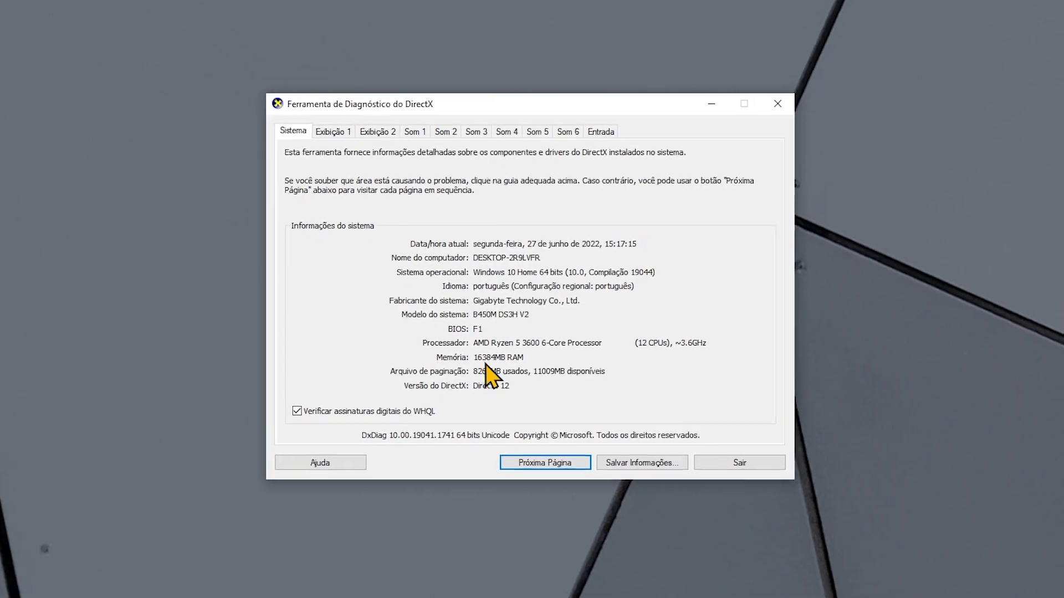
left_click(720, 148)
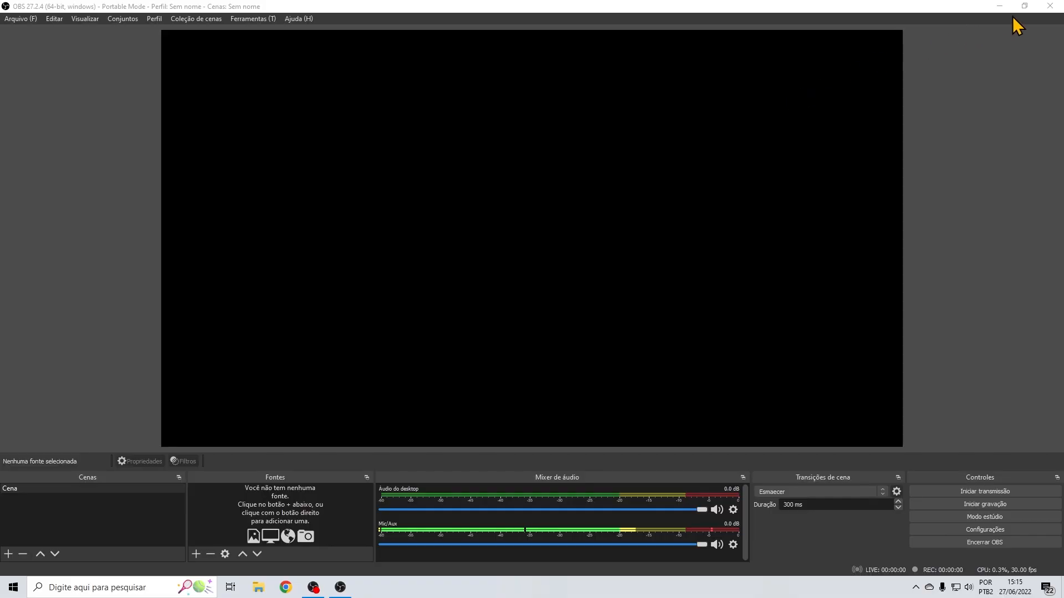
Step: Minimize OBS Studio and sort the startup programs in a maximized Task Manager by status
left_click(1001, 5)
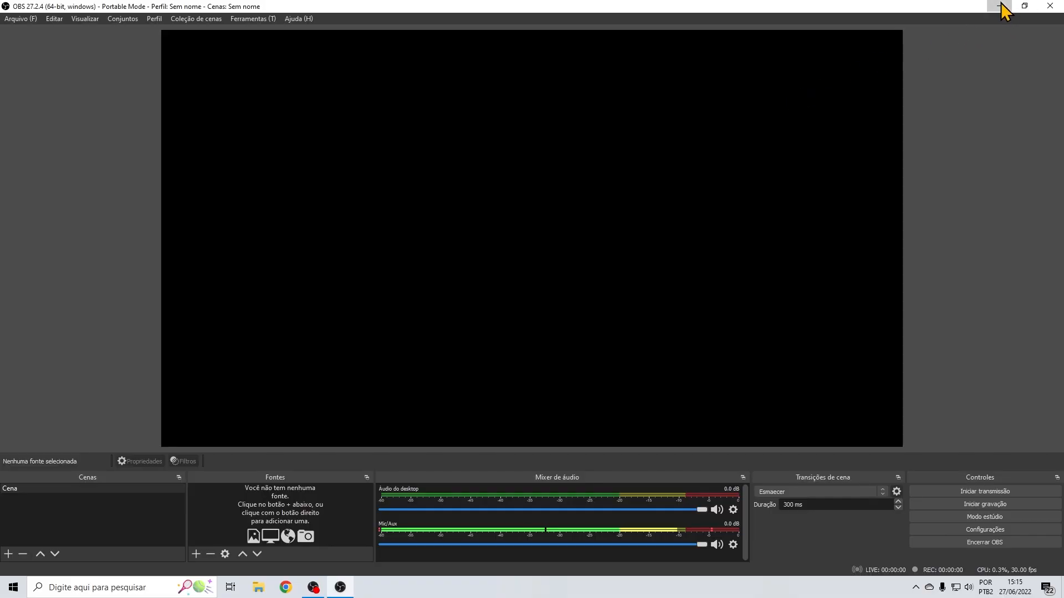
left_click(1001, 6)
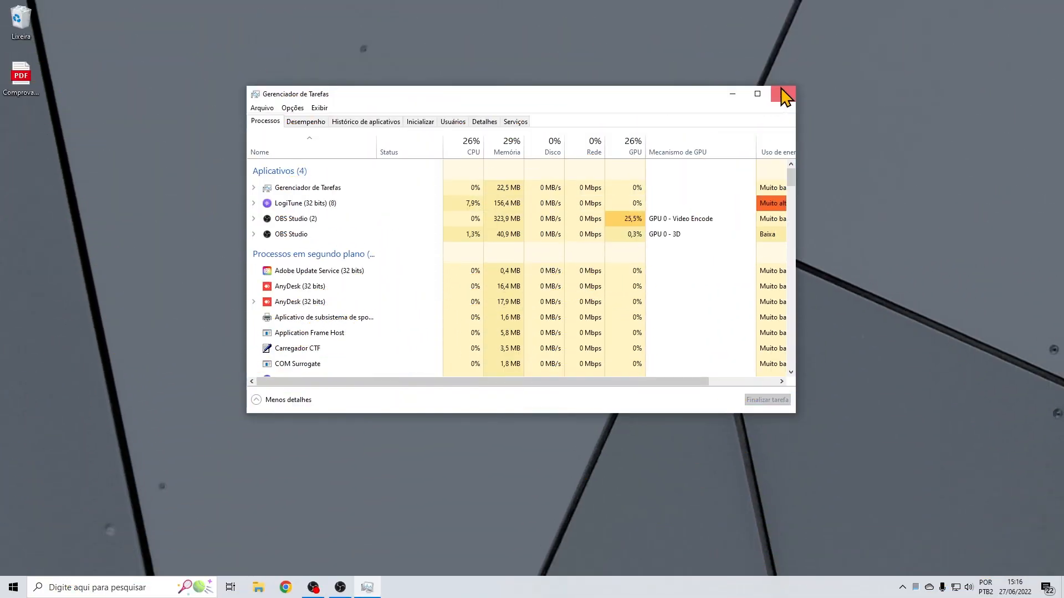
left_click(758, 91)
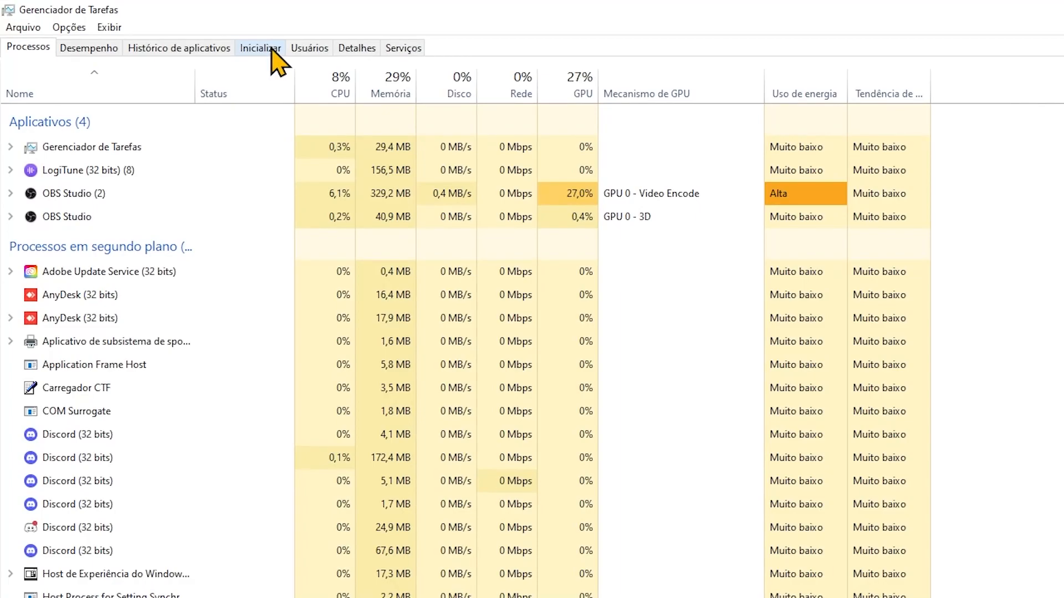
left_click(272, 49)
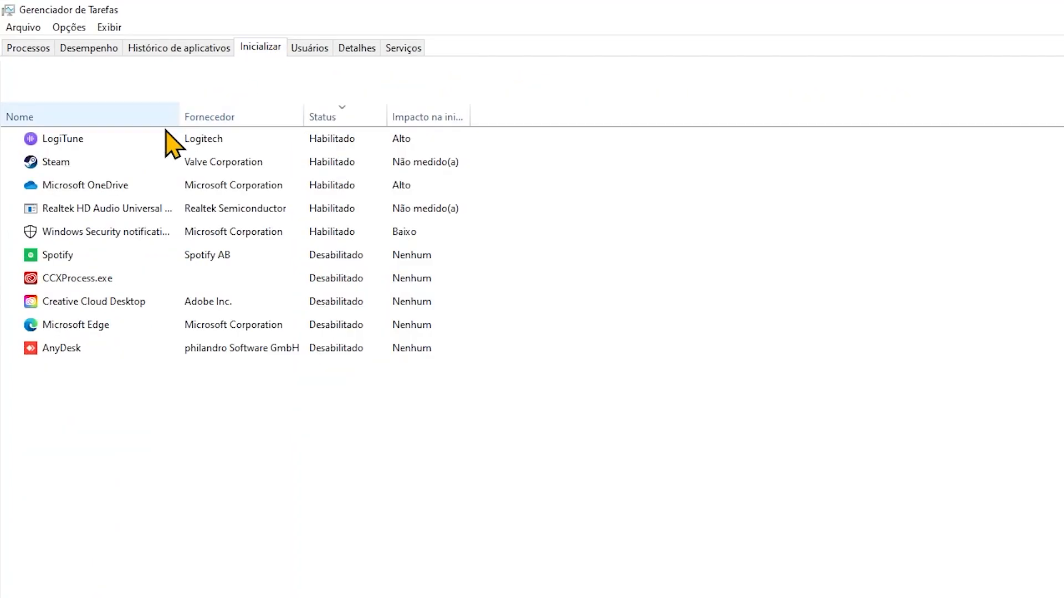
left_click(338, 118)
left_click(338, 118)
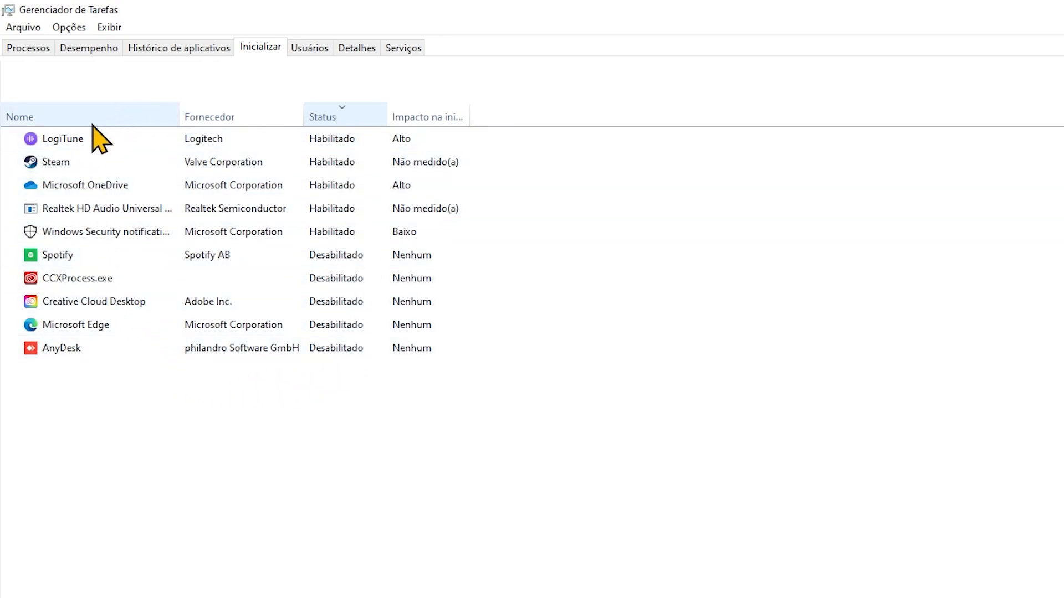
Step: Disable Steam from launching at Windows startup
left_click(58, 140)
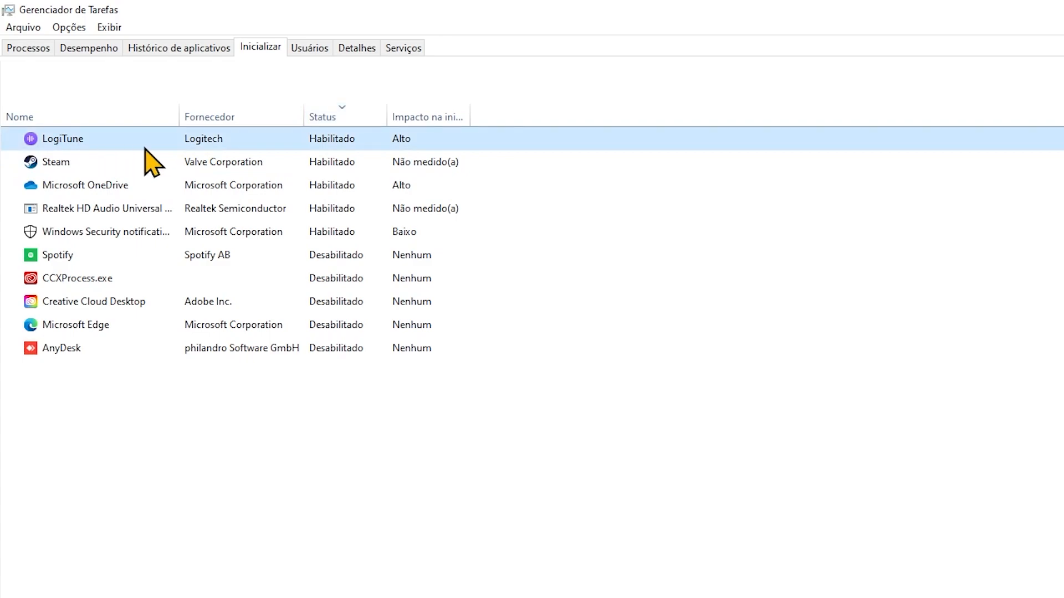
left_click(63, 164)
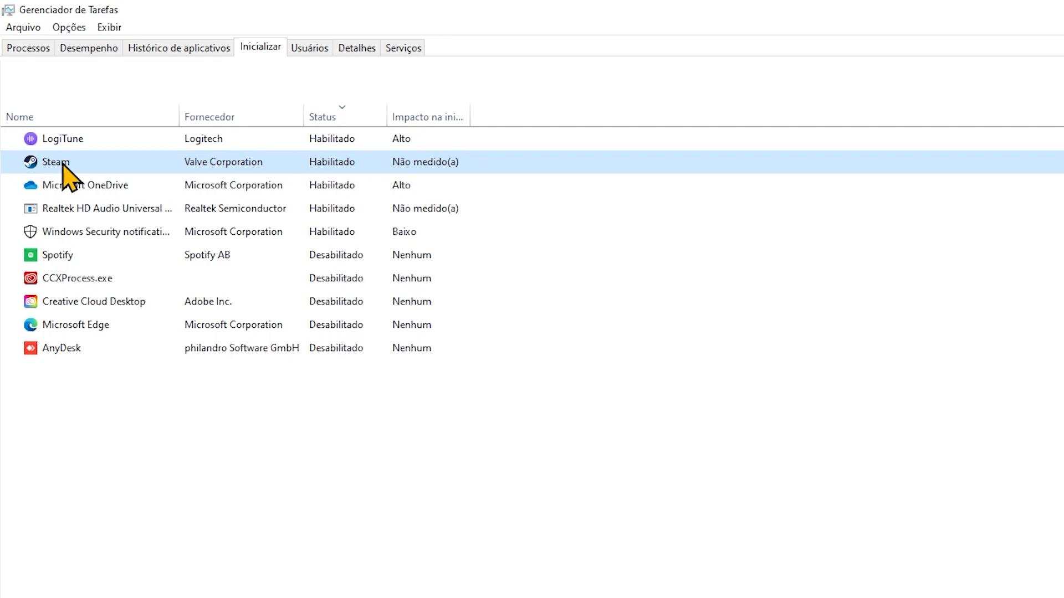
right_click(63, 164)
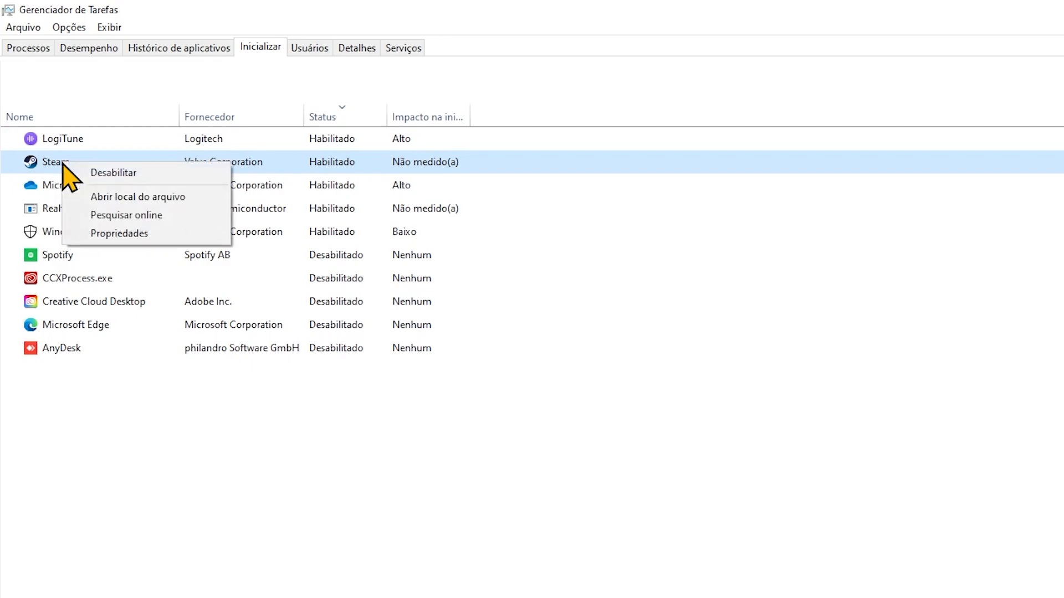
left_click(133, 174)
Step: Review the Microsoft OneDrive, Realtek HD Audio and Windows Security startup entries and close Task Manager
left_click(79, 163)
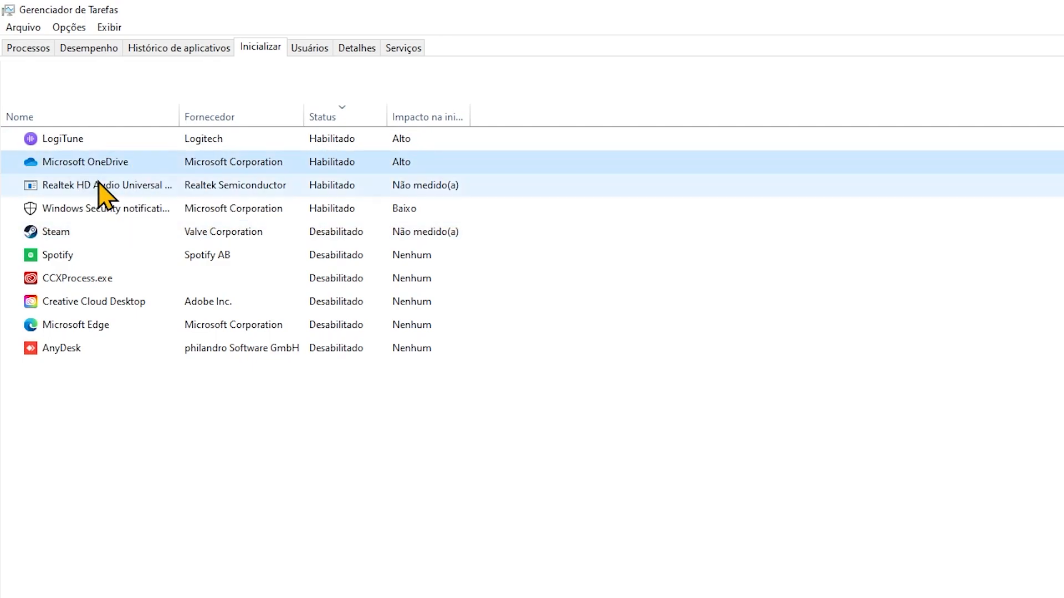
left_click(65, 186)
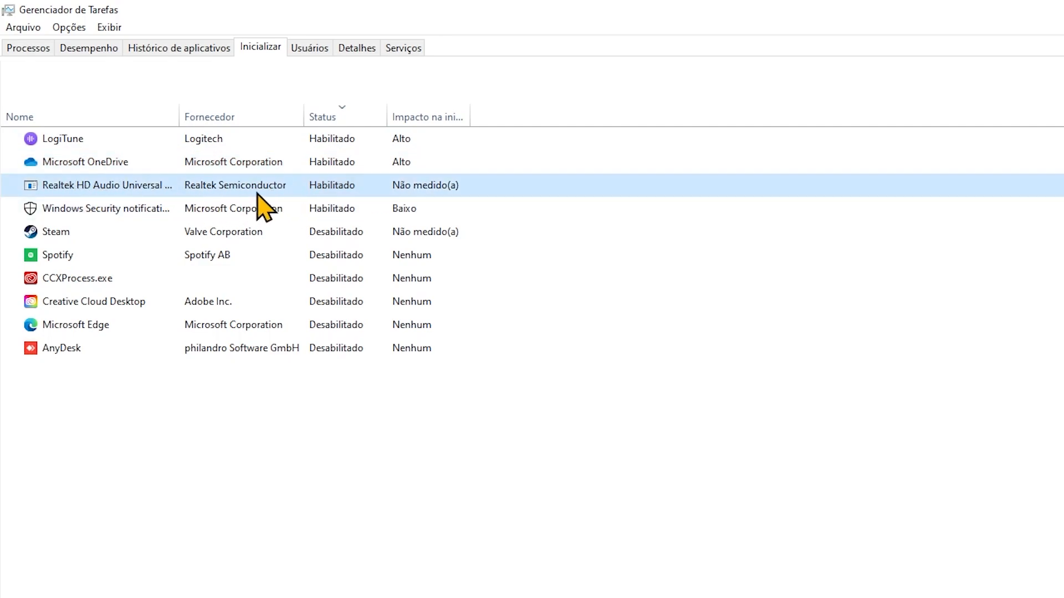
left_click(99, 209)
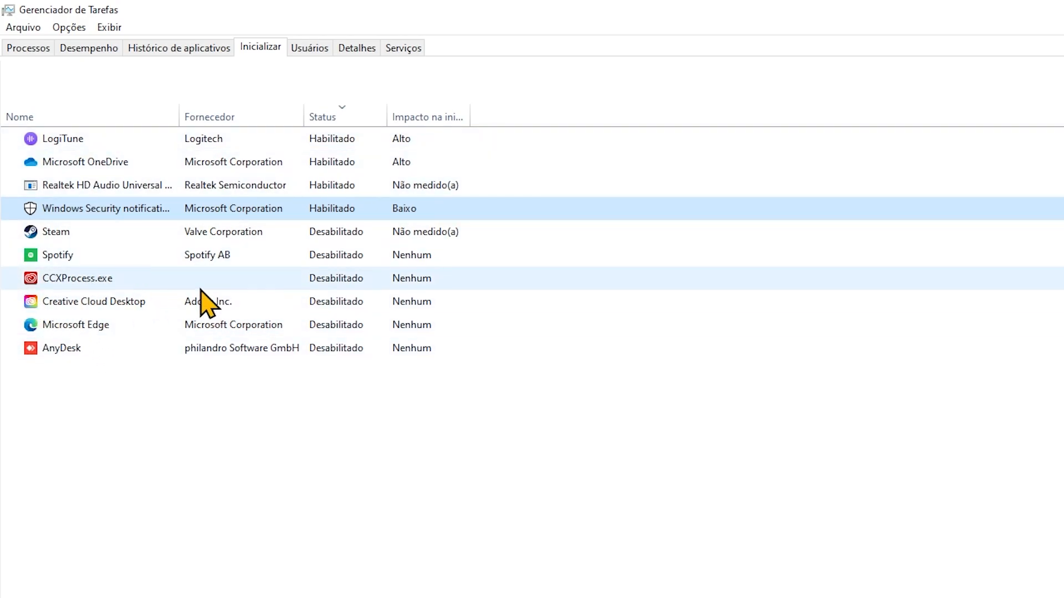
left_click(260, 46)
left_click(1051, 6)
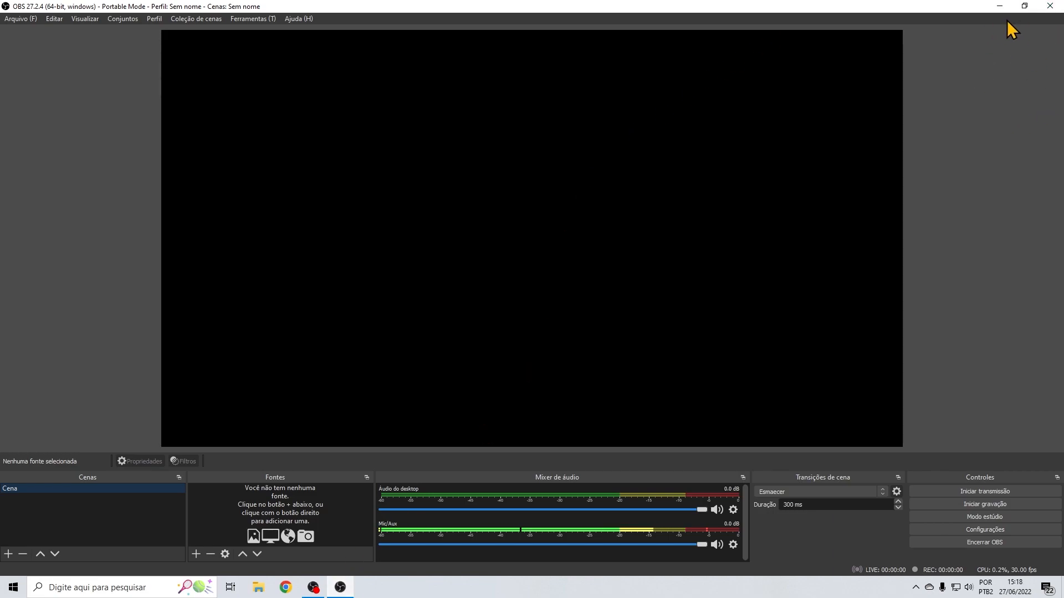
Step: Set the Obs Studio 27 (testes) desktop shortcut to run as administrator in its compatibility properties
left_click(1000, 7)
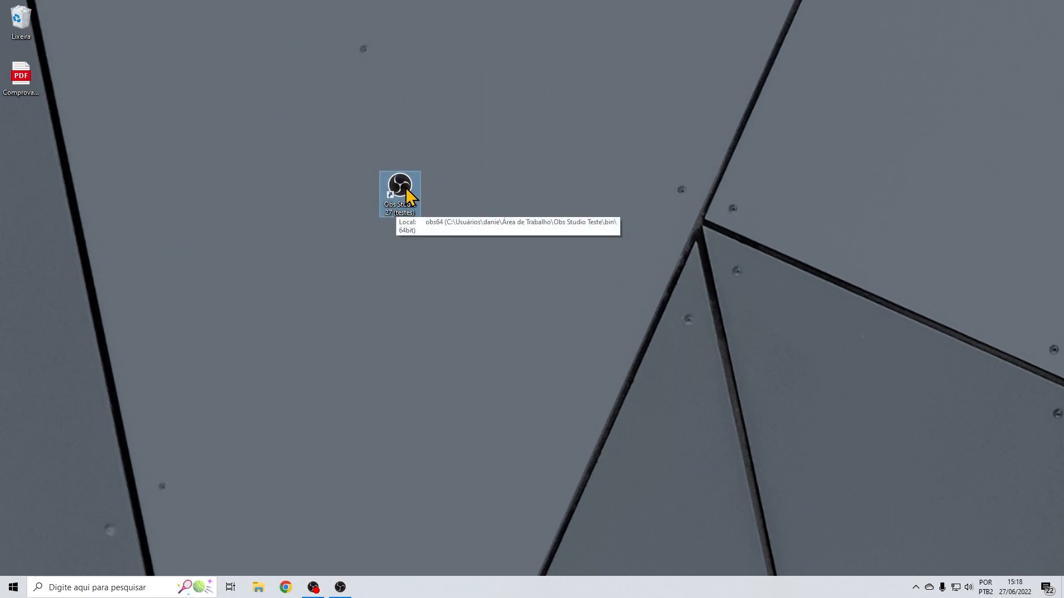
right_click(406, 188)
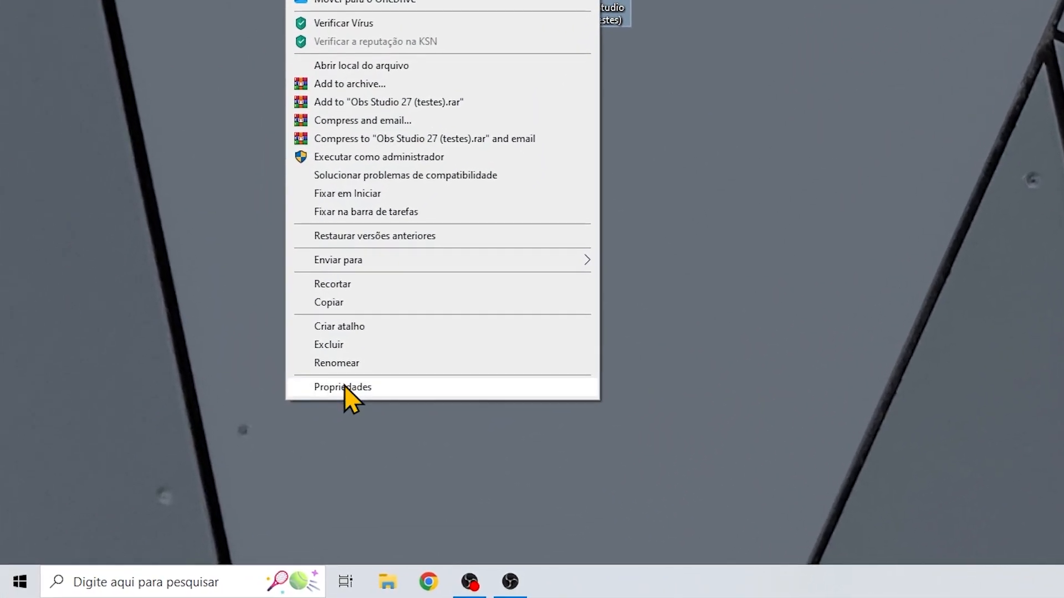
left_click(344, 386)
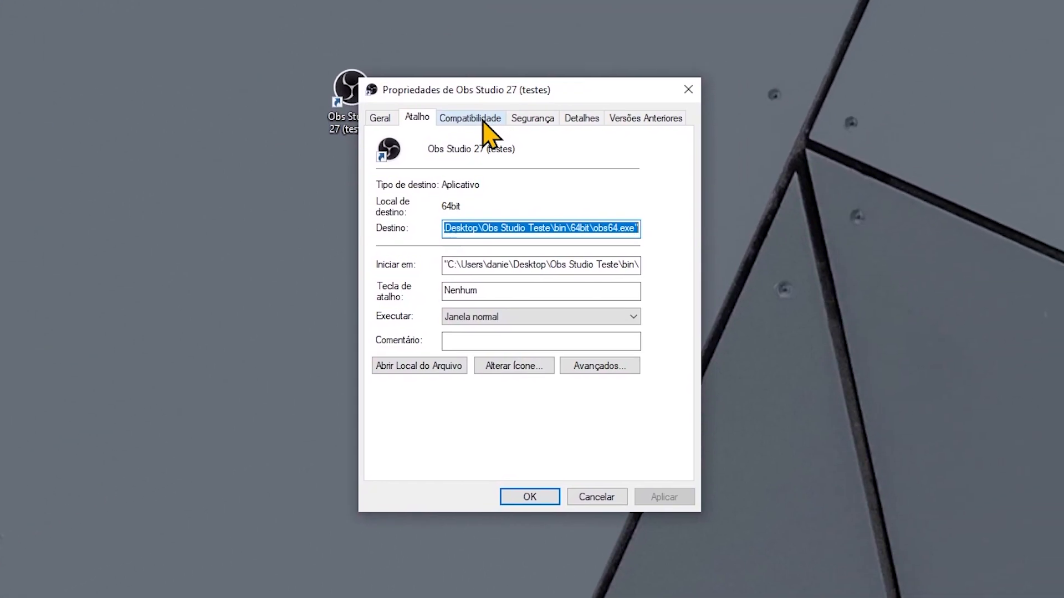
left_click(483, 122)
left_click(514, 382)
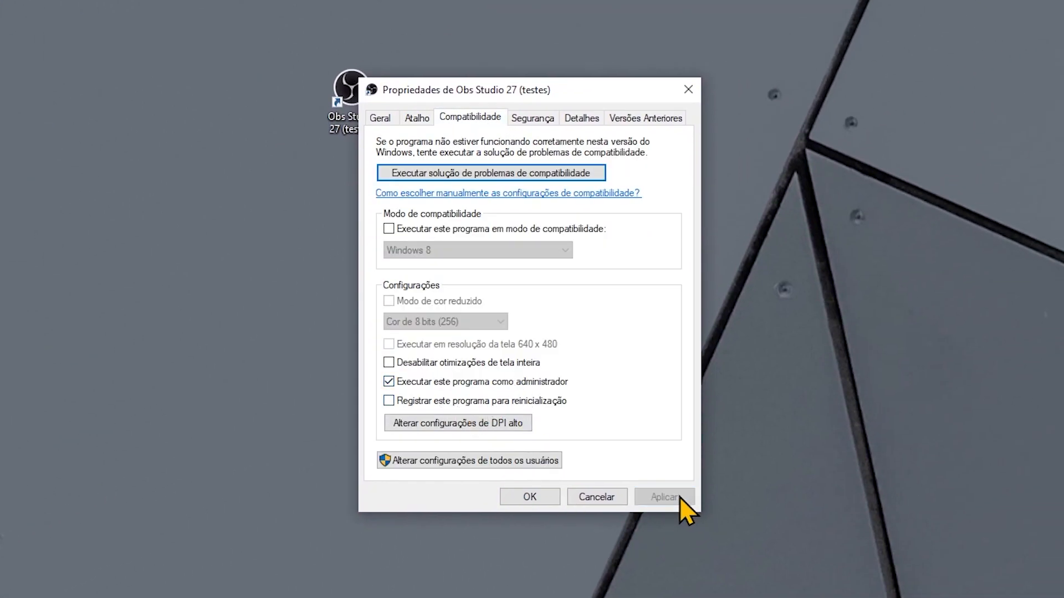
left_click(531, 499)
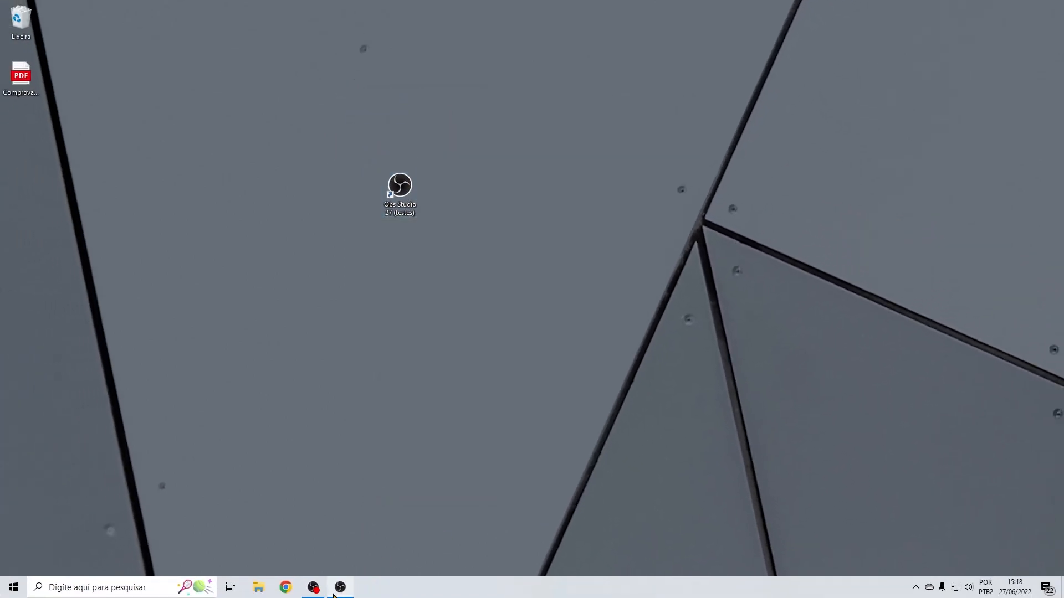
Step: Restart OBS Studio and open its settings
left_click(334, 593)
left_click(1051, 8)
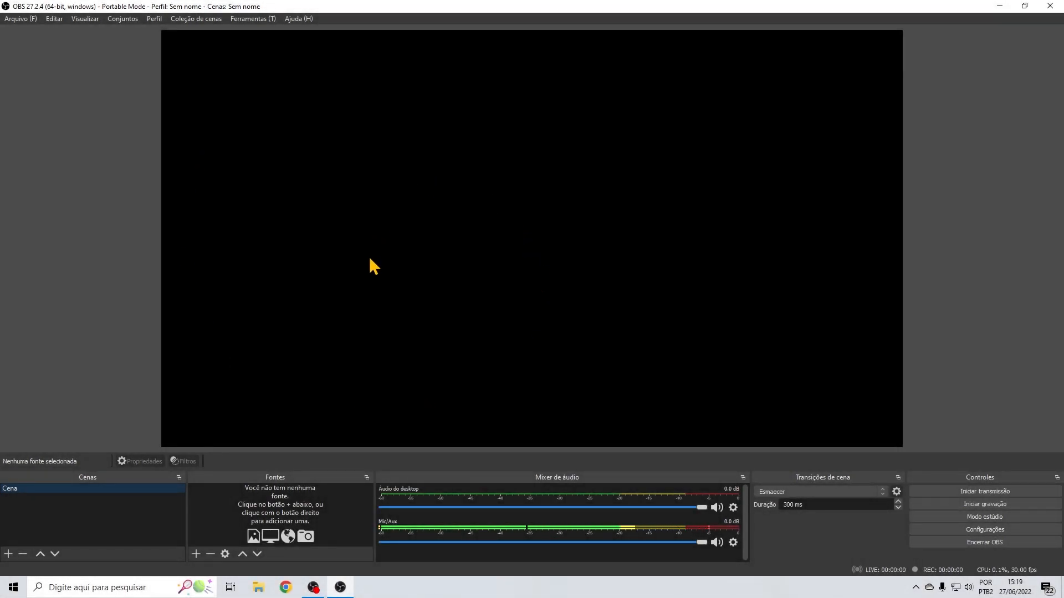
left_click(988, 531)
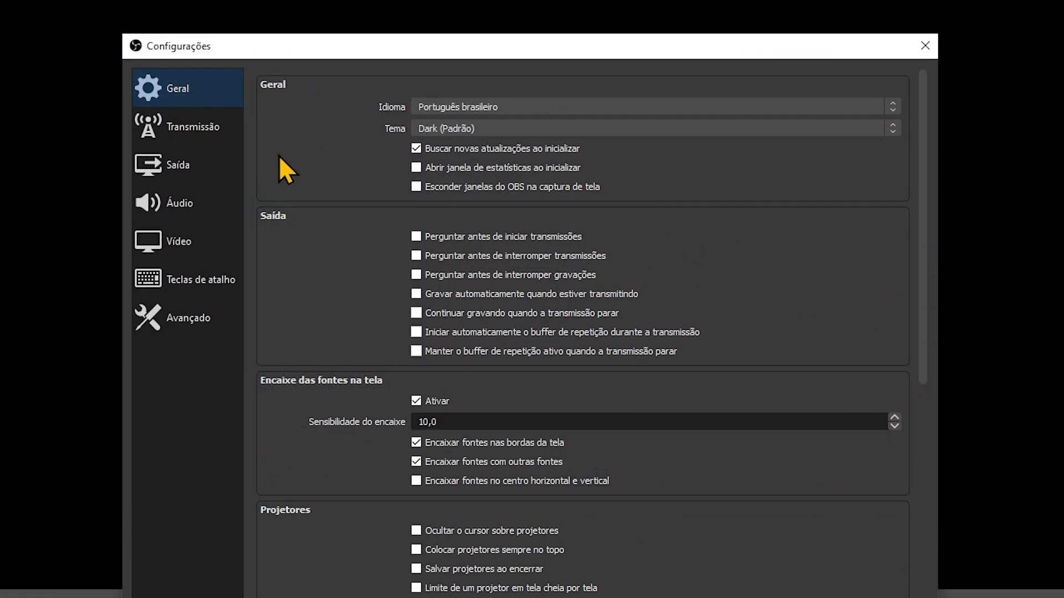
Step: Look through the Geral and Transmissão settings and set the output mode in Saída to Avançado
left_click(176, 169)
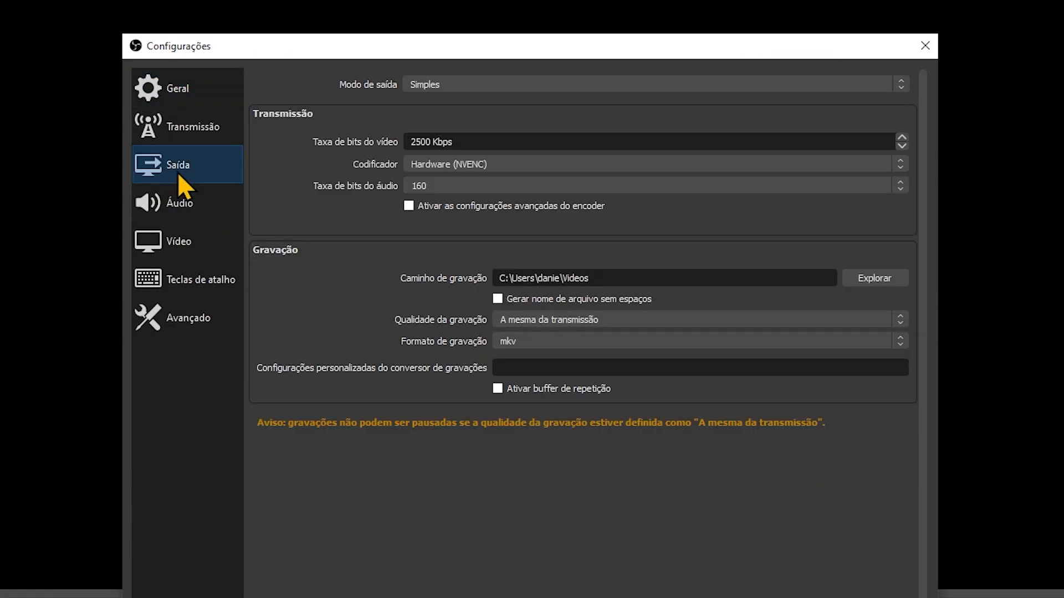
left_click(191, 87)
left_click(197, 131)
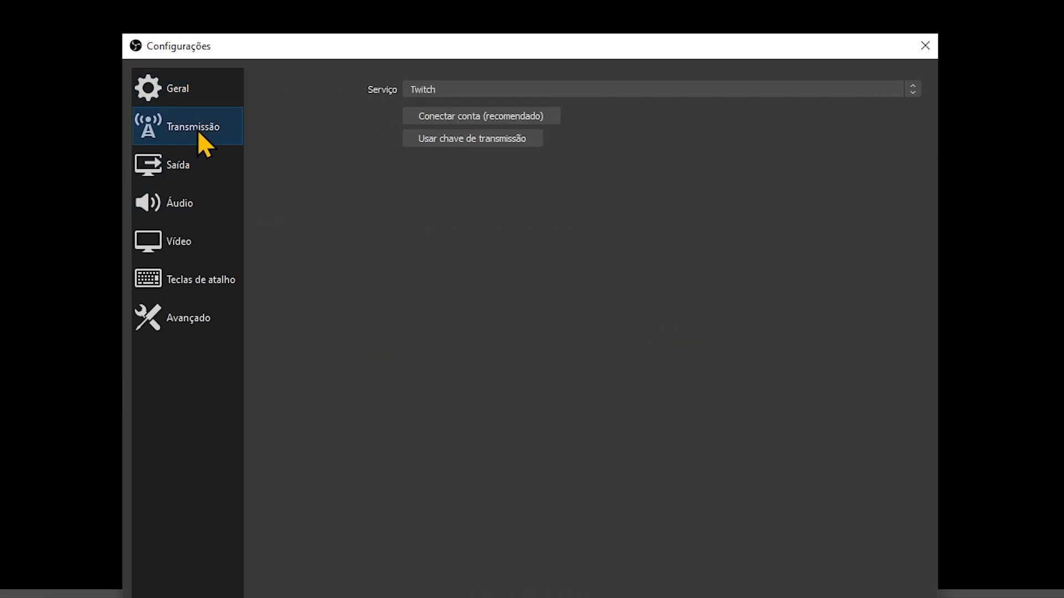
left_click(205, 175)
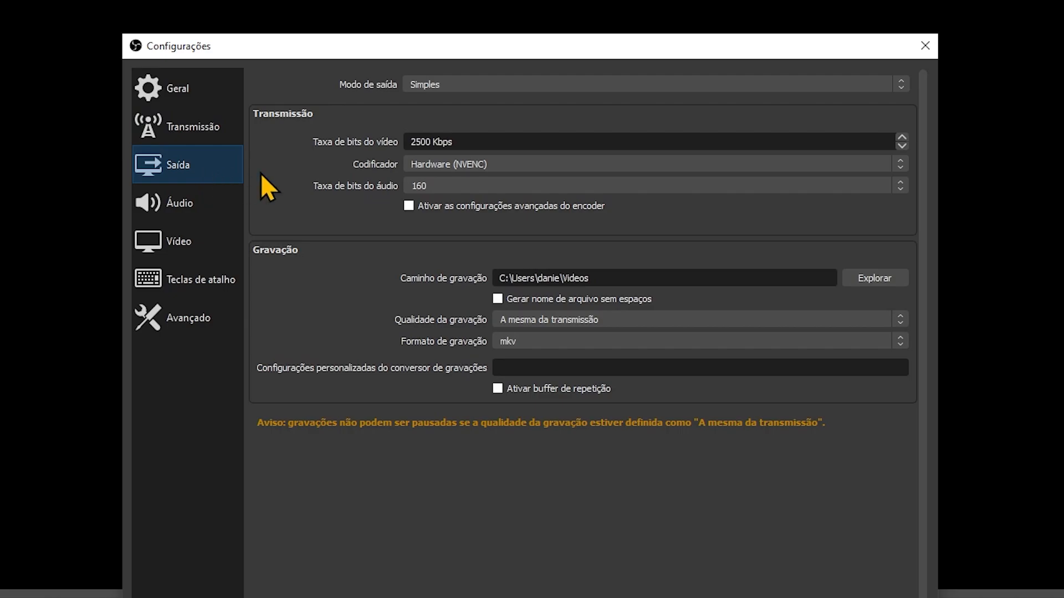
left_click(441, 84)
left_click(431, 108)
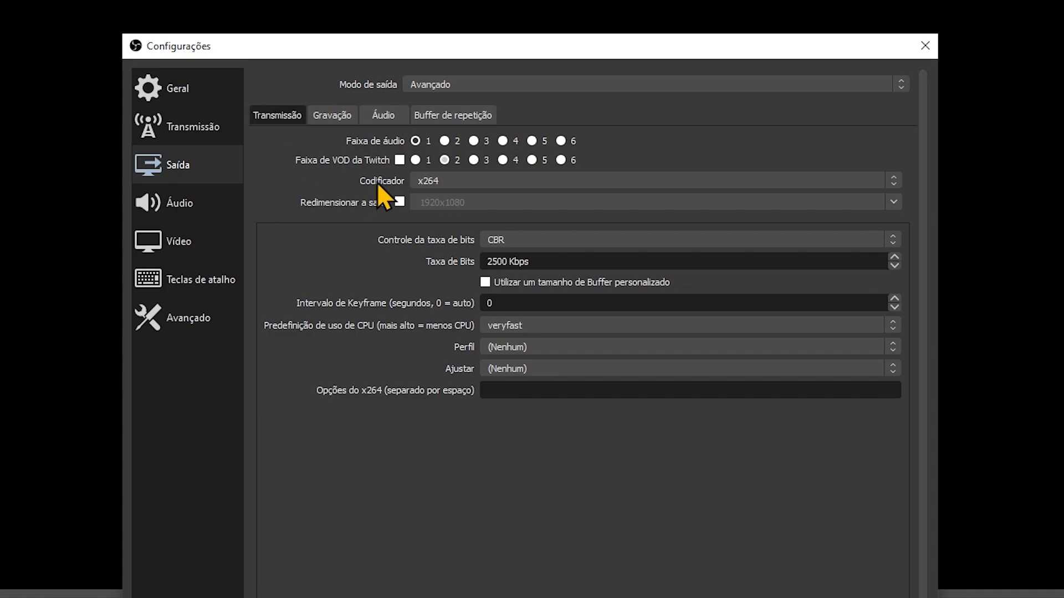
Step: Set the streaming encoder to NVIDIA NVENC H.264 (new) with CBR rate control
left_click(457, 181)
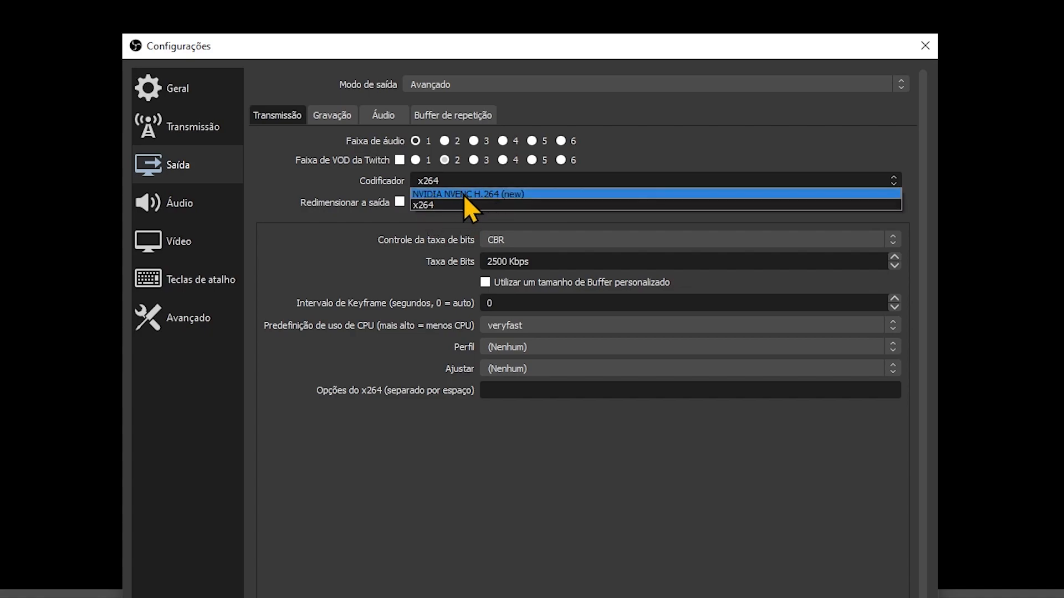
left_click(478, 194)
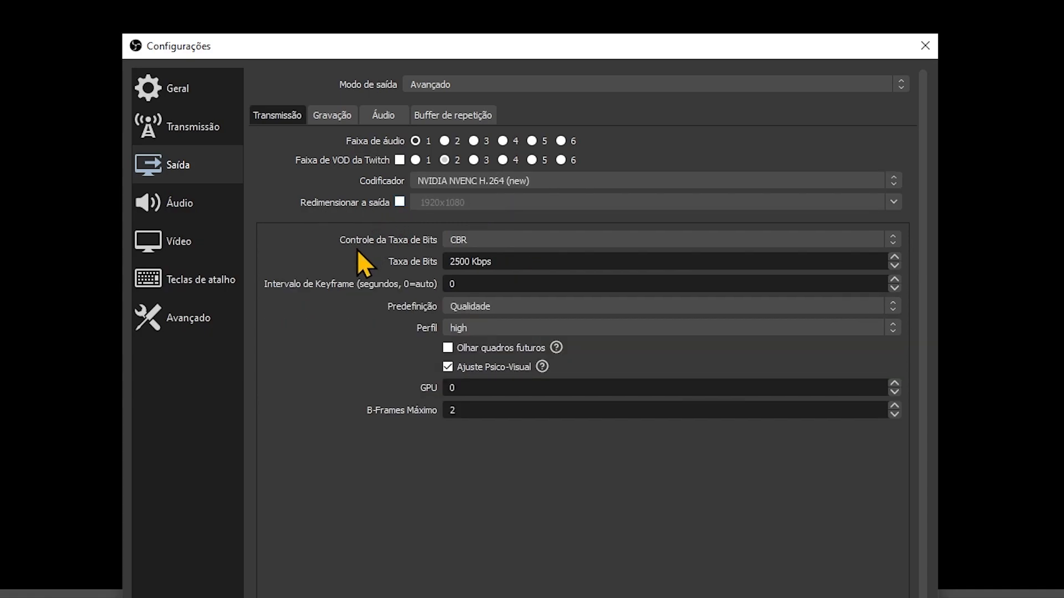
left_click(493, 239)
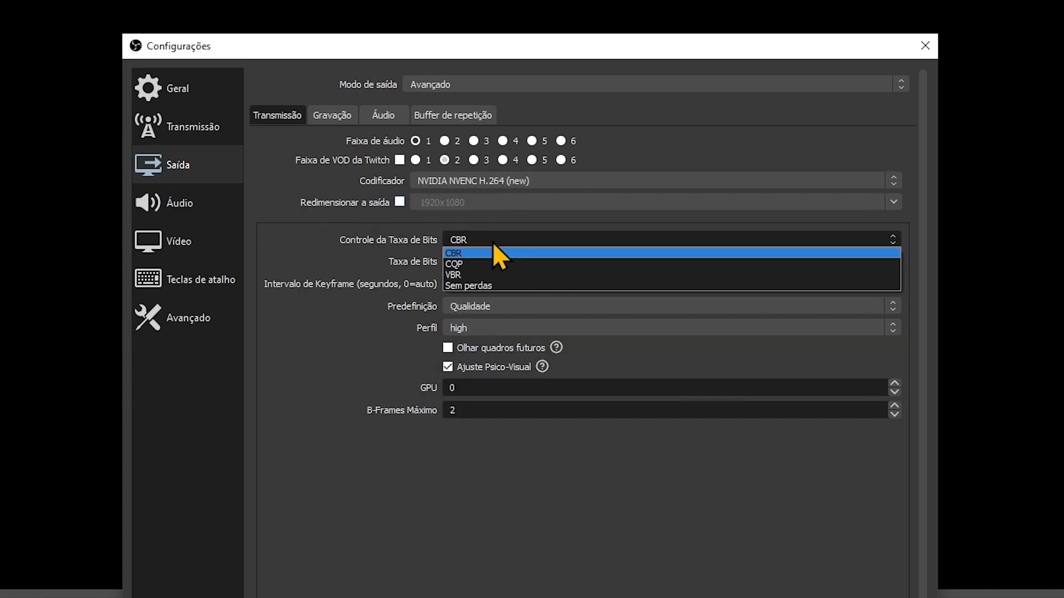
left_click(465, 254)
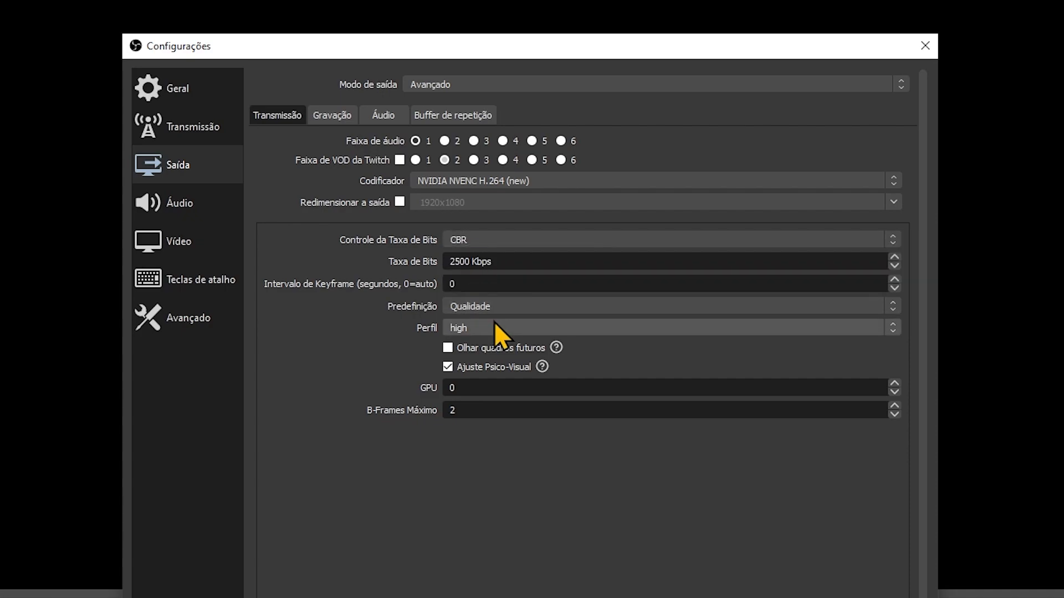
Step: Launch dxdiag, examine the graphics card details under Exibição 1 and close the tool
key("super")
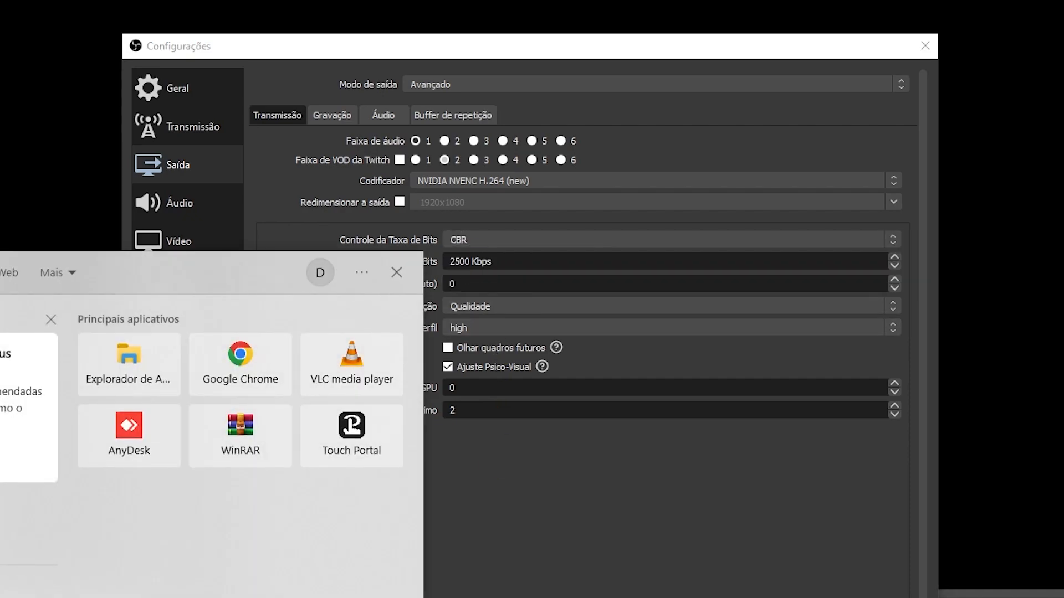
type("dxdiag")
key("Return")
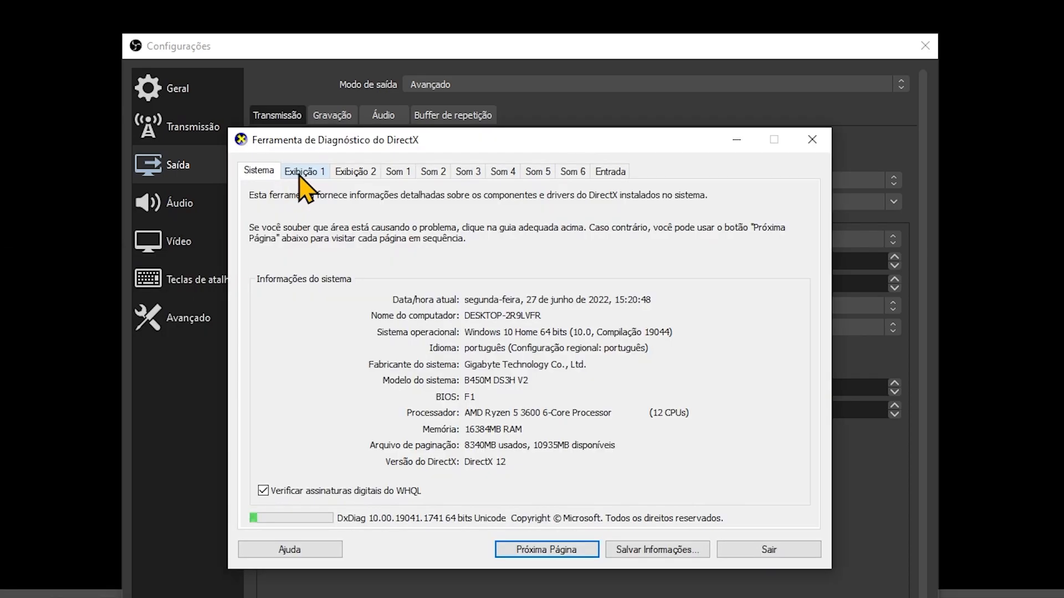
left_click(299, 171)
left_click(530, 386)
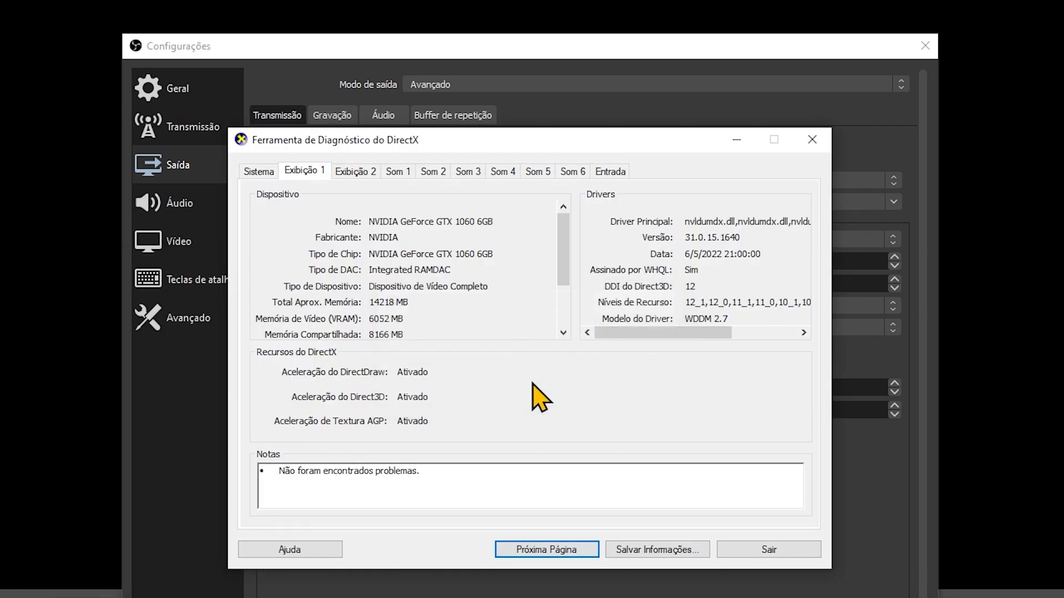
scroll(563, 283, "down", 2)
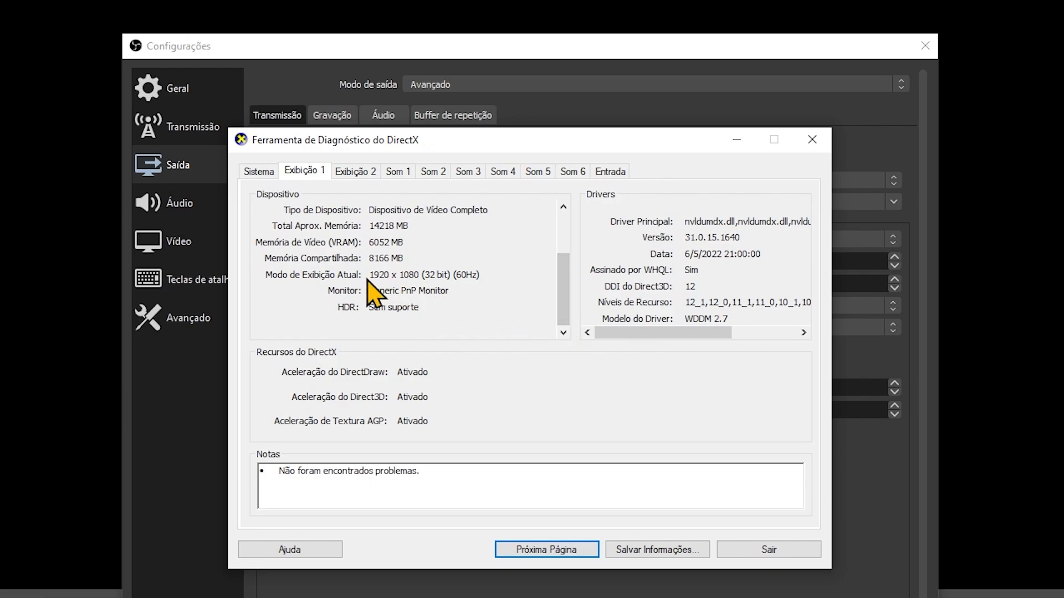
left_click(813, 140)
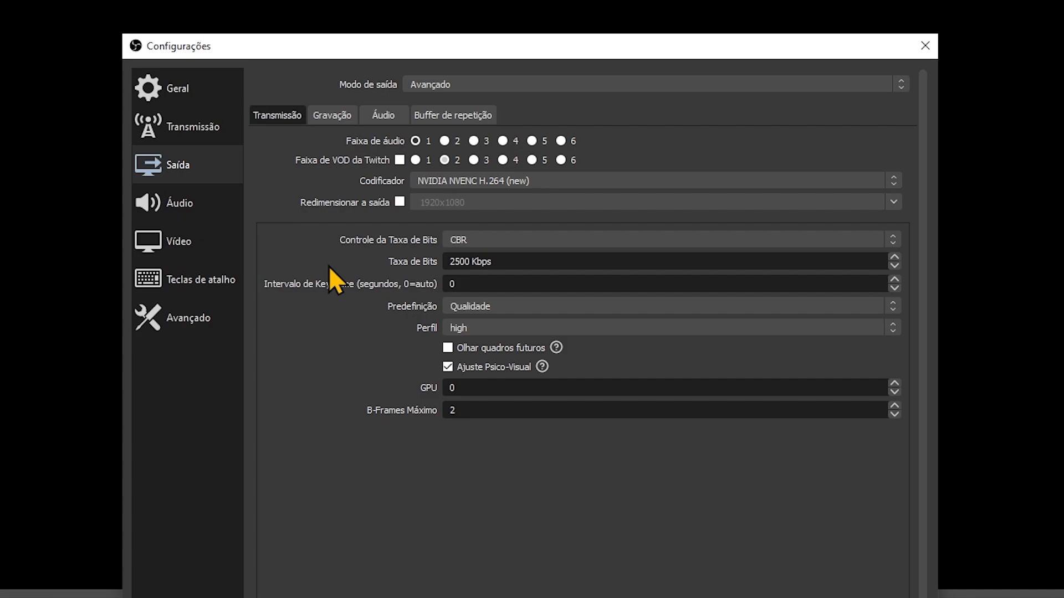
Step: Try a streaming bitrate of 4000 Kbps and restore it to 2500 Kbps
left_click_drag(472, 263, 398, 256)
type("4000")
left_click_drag(518, 264, 397, 263)
left_click(513, 261)
left_click_drag(472, 263, 432, 262)
type("2500")
Step: Set the streaming keyframe interval to 2 seconds and the encoder preset to Alto Desempenho
left_click(479, 283)
left_click_drag(479, 284, 324, 292)
type("2")
left_click(499, 307)
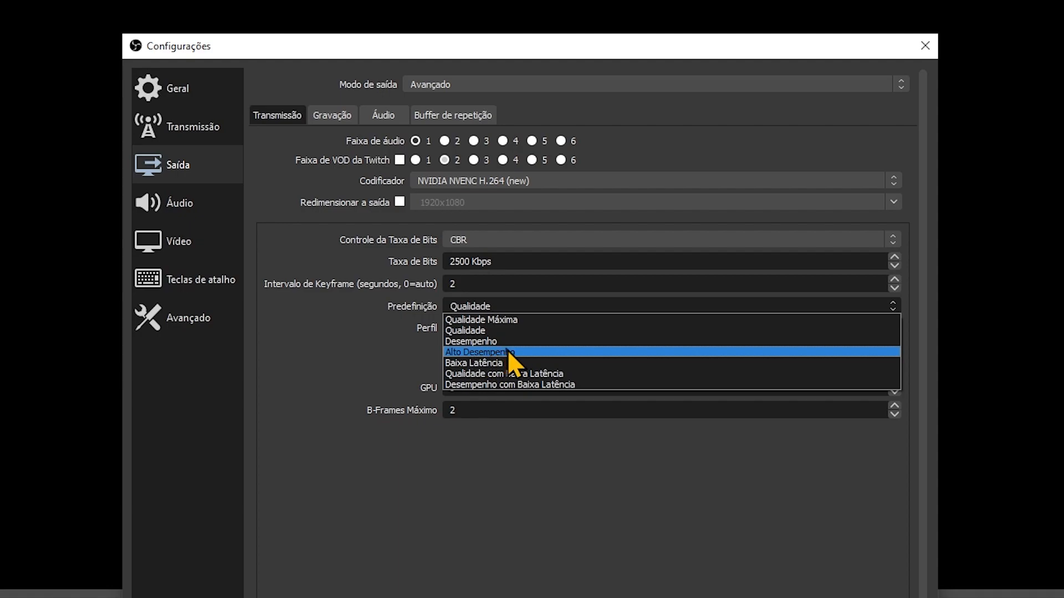
left_click(523, 354)
Step: Set the streaming profile to high with 2 maximum B-frames and disable Ajuste Psico-Visual
left_click(486, 328)
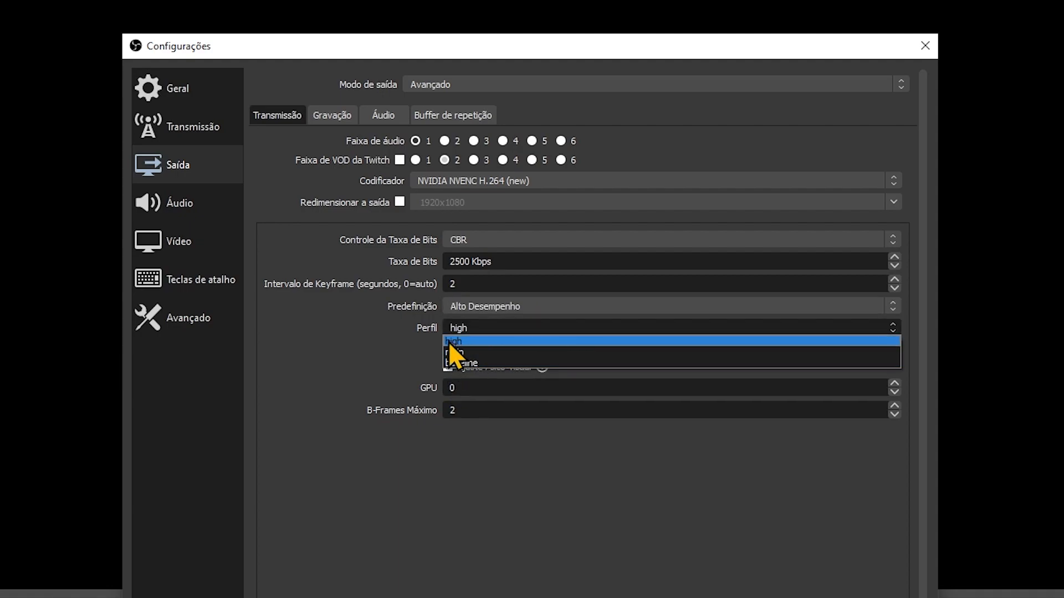
left_click(457, 341)
left_click_drag(489, 409, 419, 413)
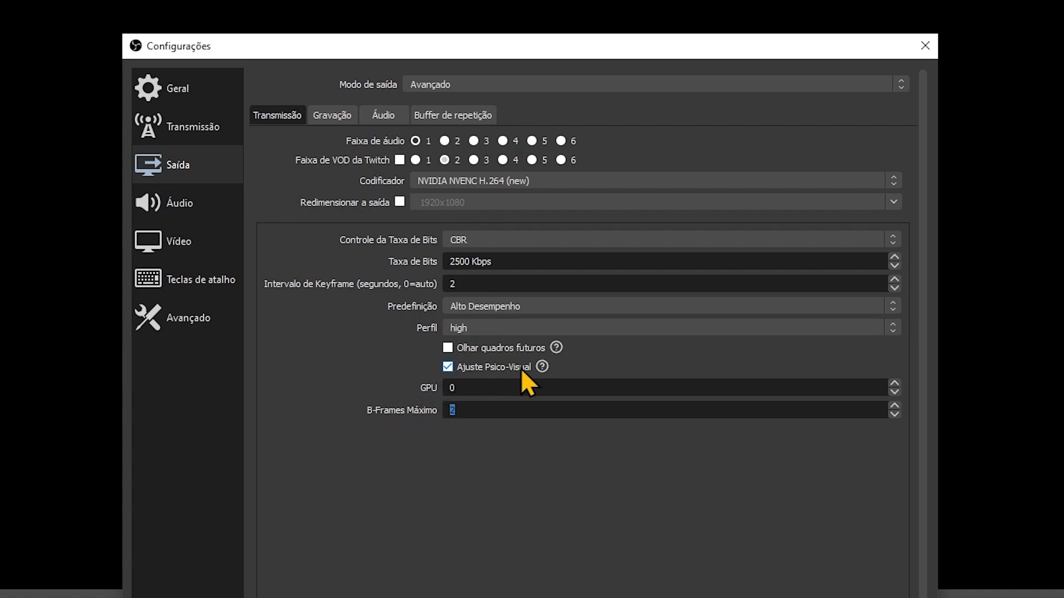
left_click(446, 366)
Step: Set the recording to use only audio track 2 and the NVIDIA NVENC H.264 (new) encoder, without rescaling the output
left_click(340, 114)
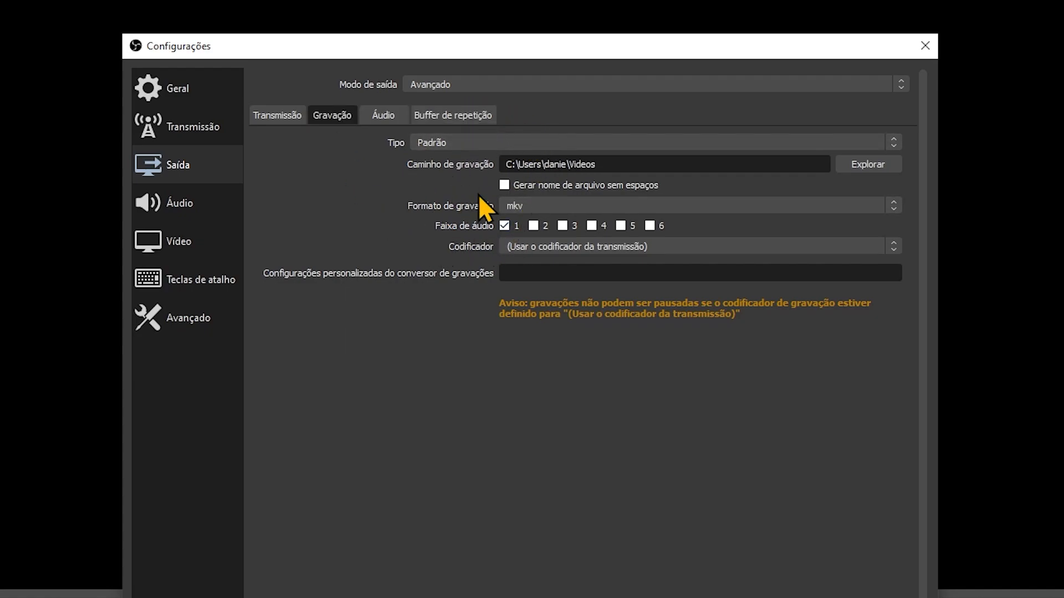
left_click(504, 225)
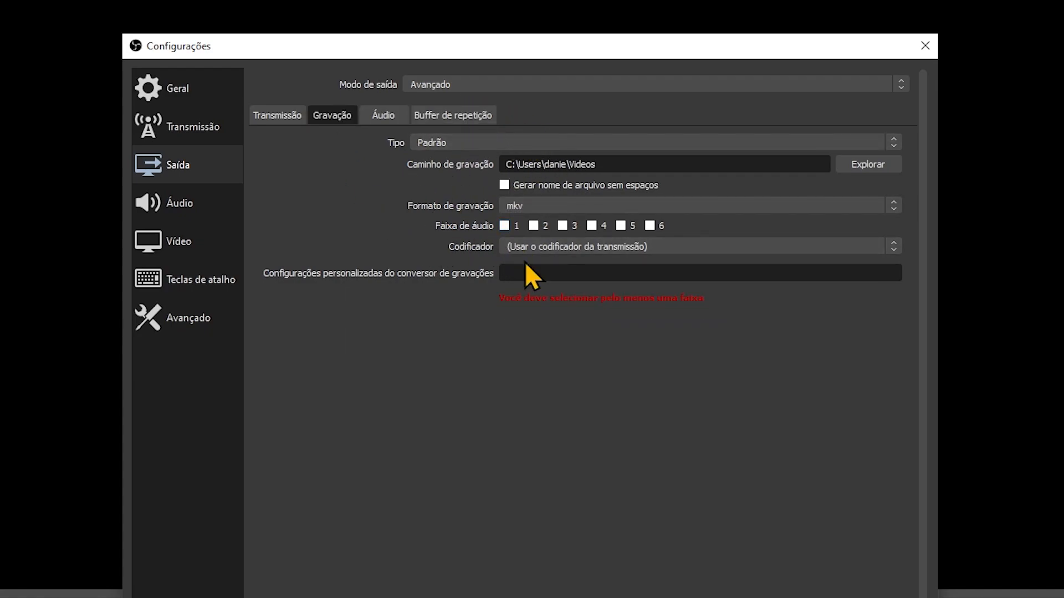
left_click(533, 225)
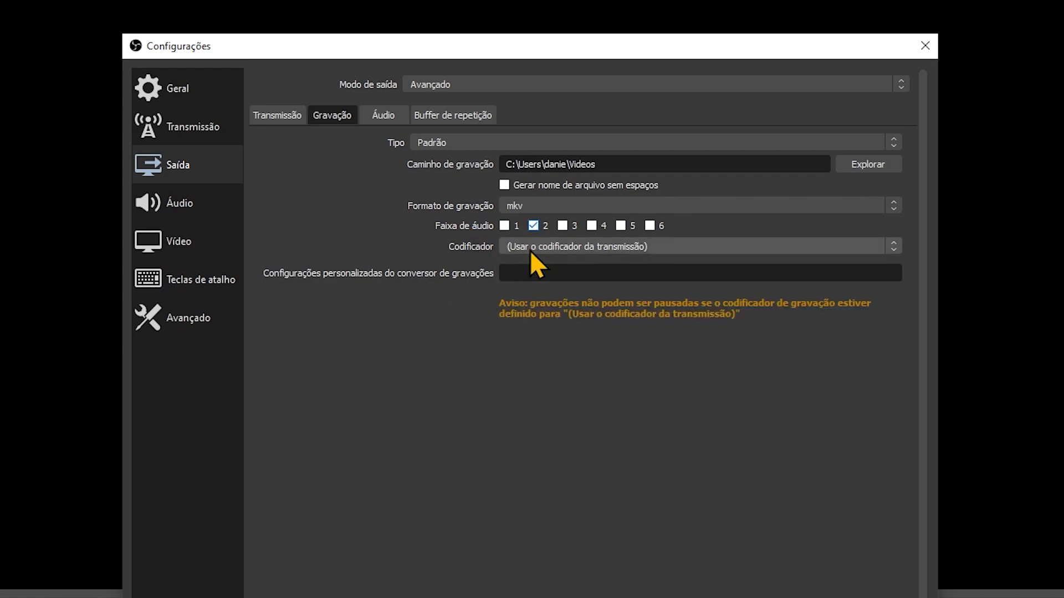
left_click(563, 247)
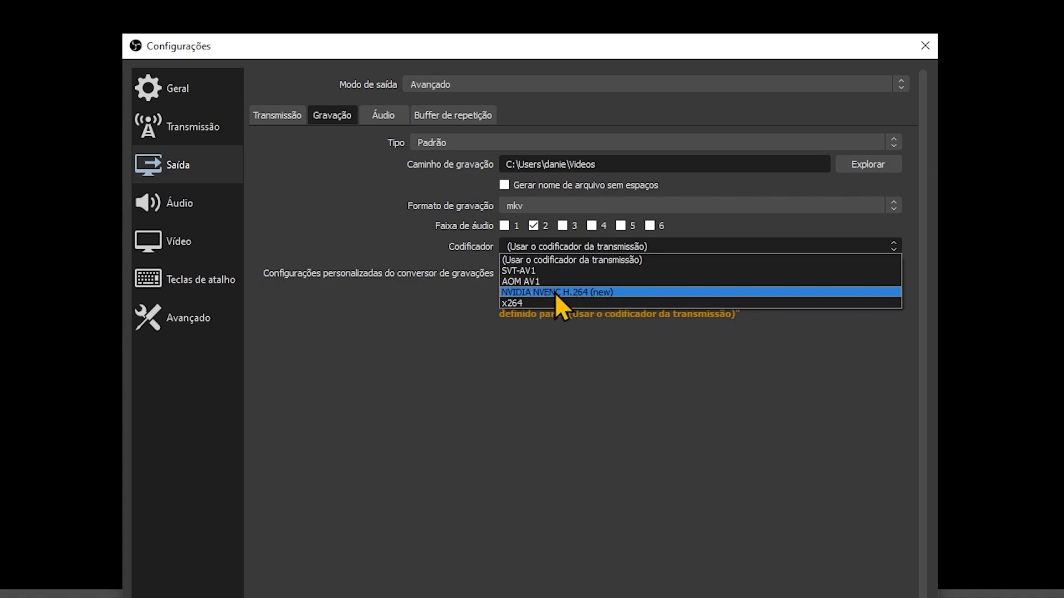
left_click(611, 292)
left_click(489, 267)
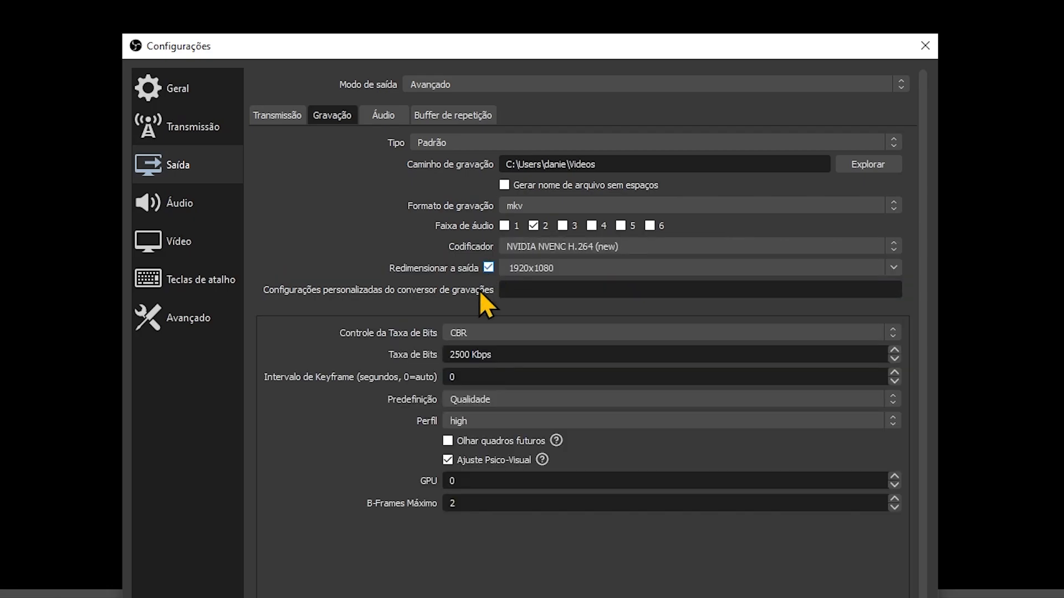
left_click(488, 266)
Step: Set the recording bitrate to 4000 Kbps and its keyframe interval to 2 seconds
double_click(472, 355)
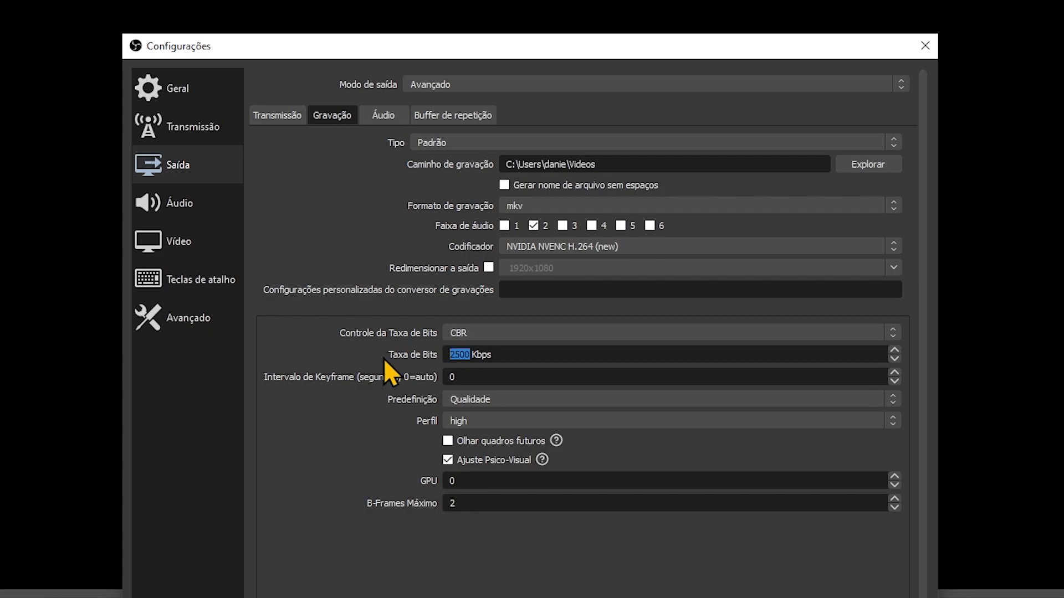
type("4000")
left_click_drag(472, 355, 392, 348)
type("6000")
left_click_drag(459, 376, 369, 367)
Step: Set the recording encoder preset to Alto Desempenho and disable Ajuste Psico-Visual
left_click(500, 397)
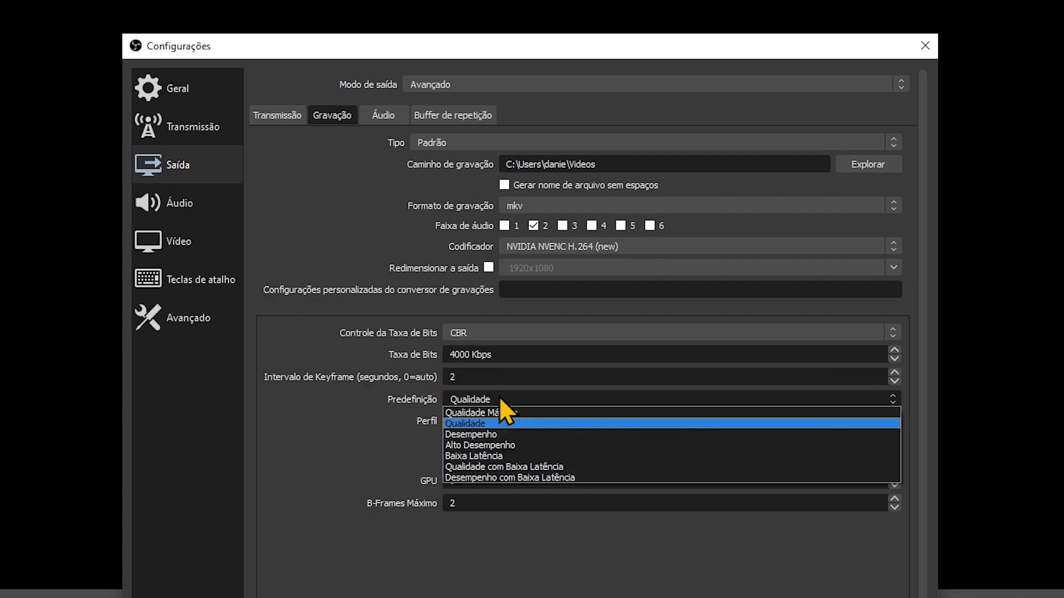
left_click(511, 443)
left_click(448, 460)
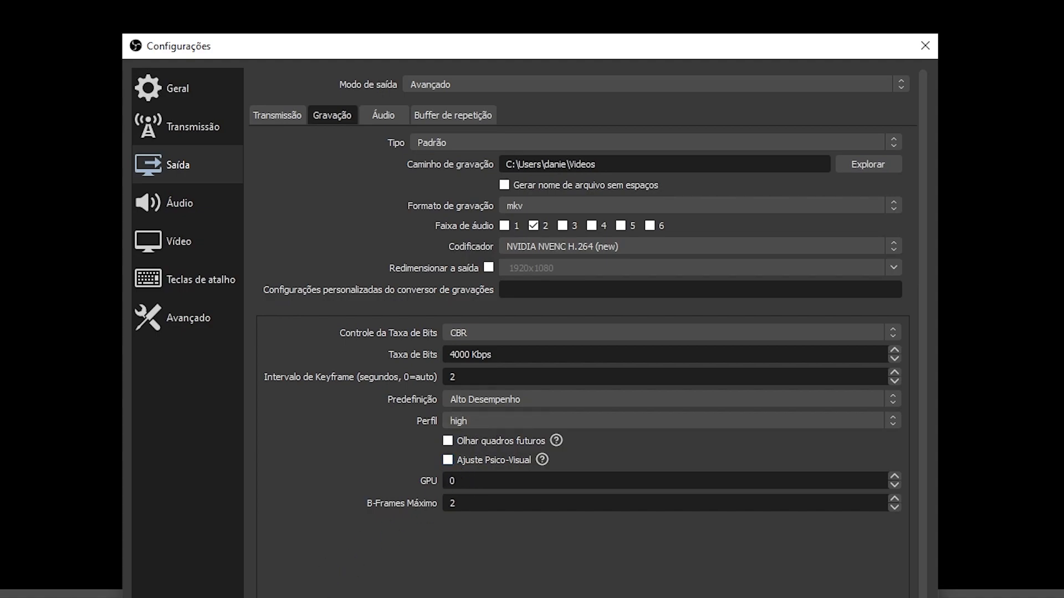
Step: Glance over the audio settings and set both the base and output video resolutions to 1280x720
left_click(385, 115)
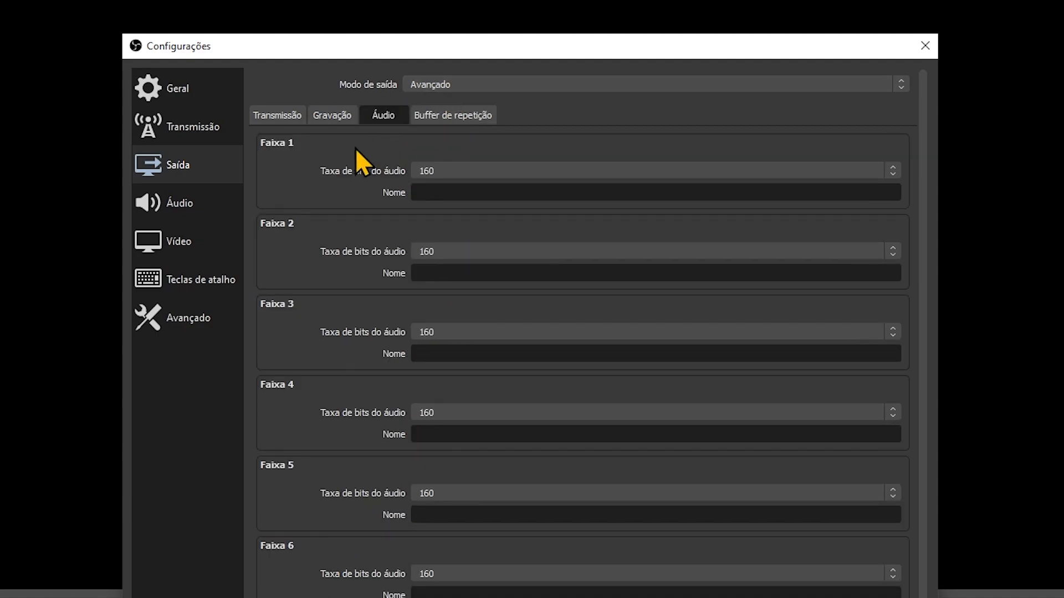
left_click(178, 205)
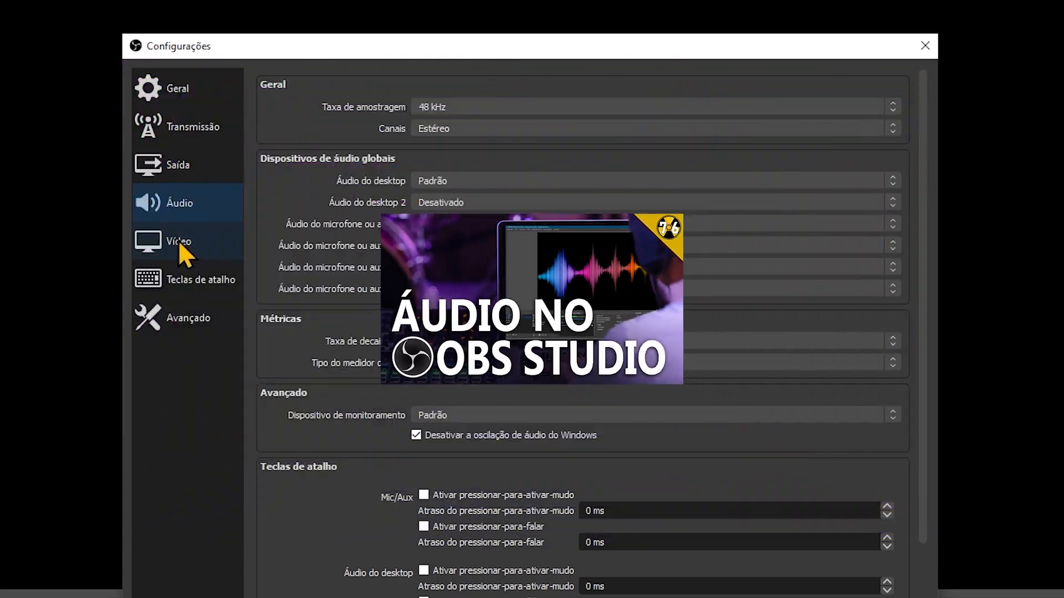
left_click(179, 242)
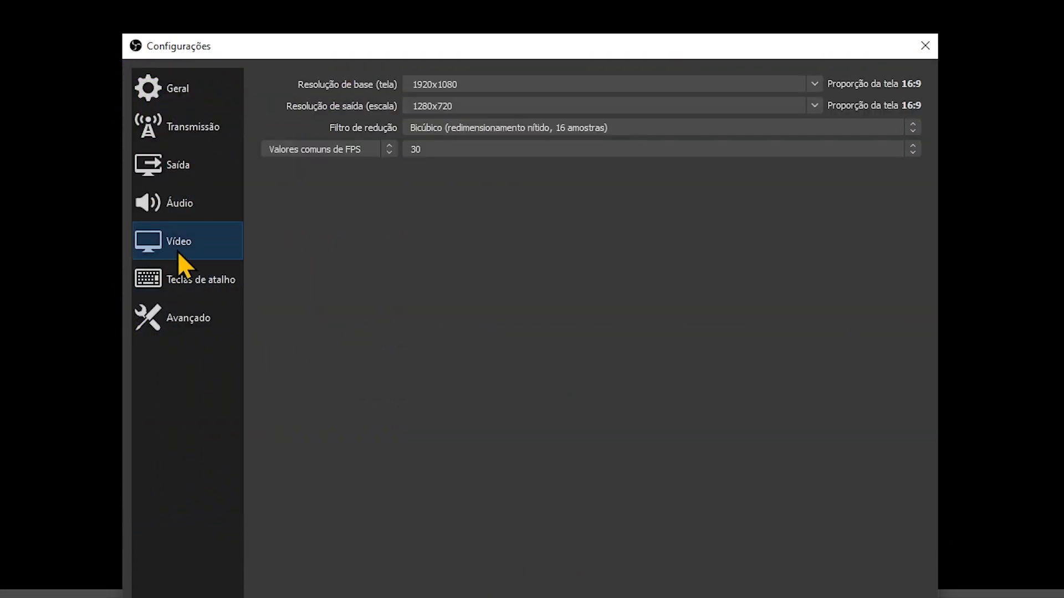
left_click(814, 84)
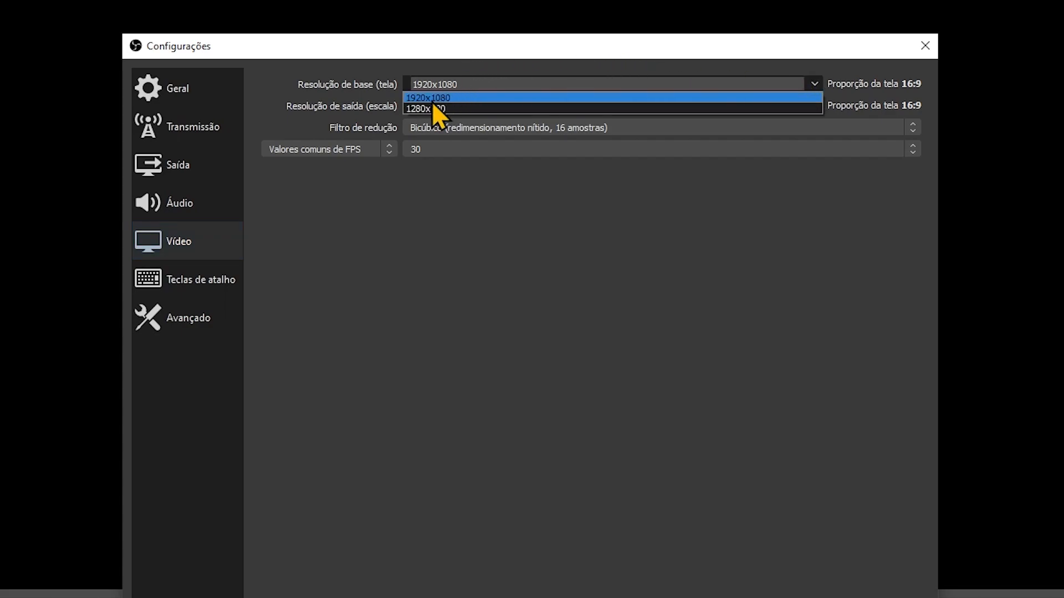
left_click(453, 108)
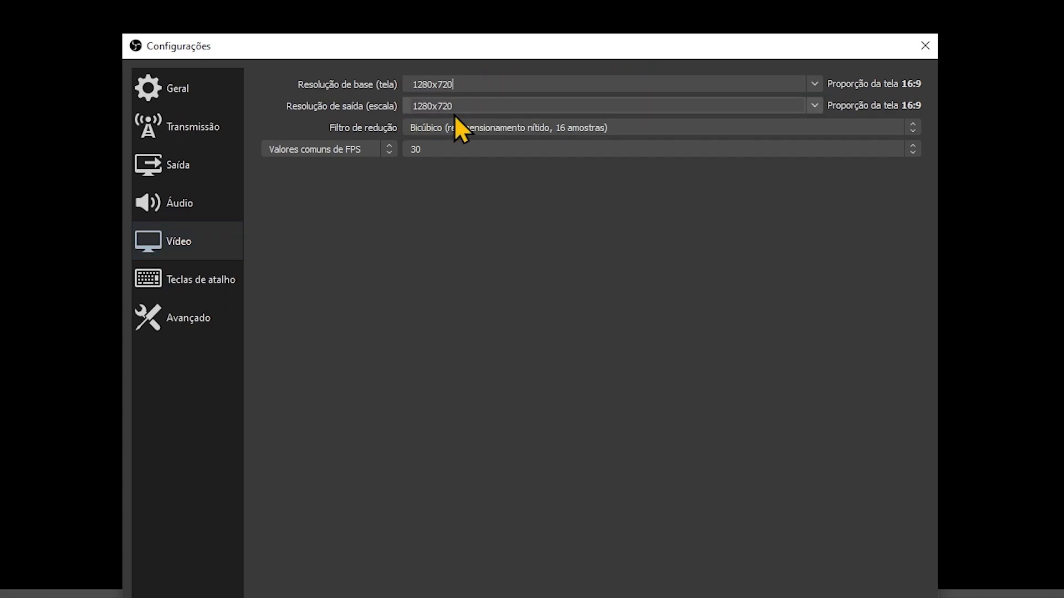
left_click(813, 104)
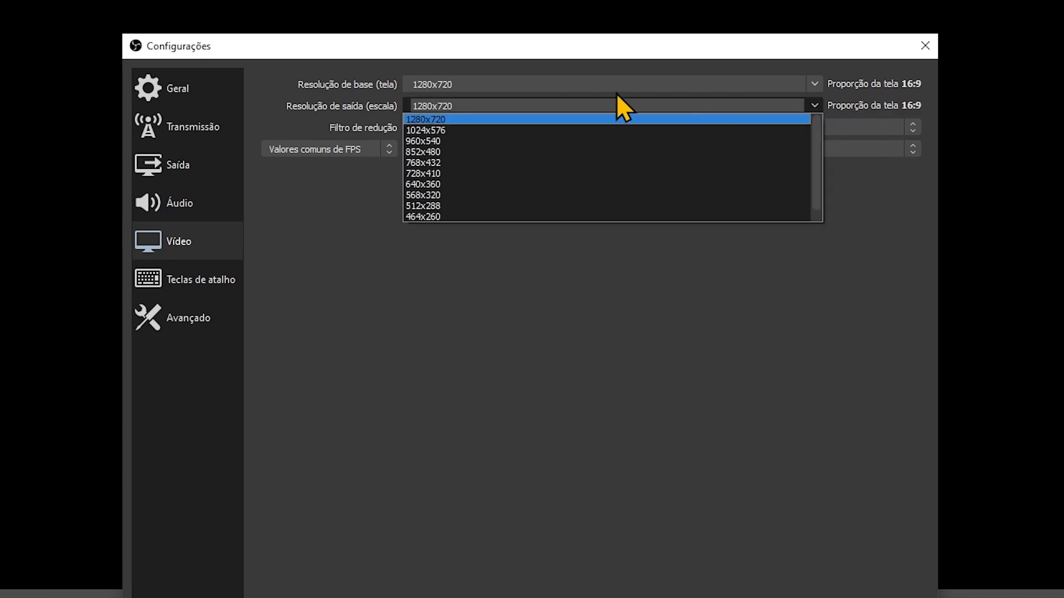
left_click(436, 121)
Step: Set the video downscale filter to Bilinear and the common FPS value to 30
left_click(438, 127)
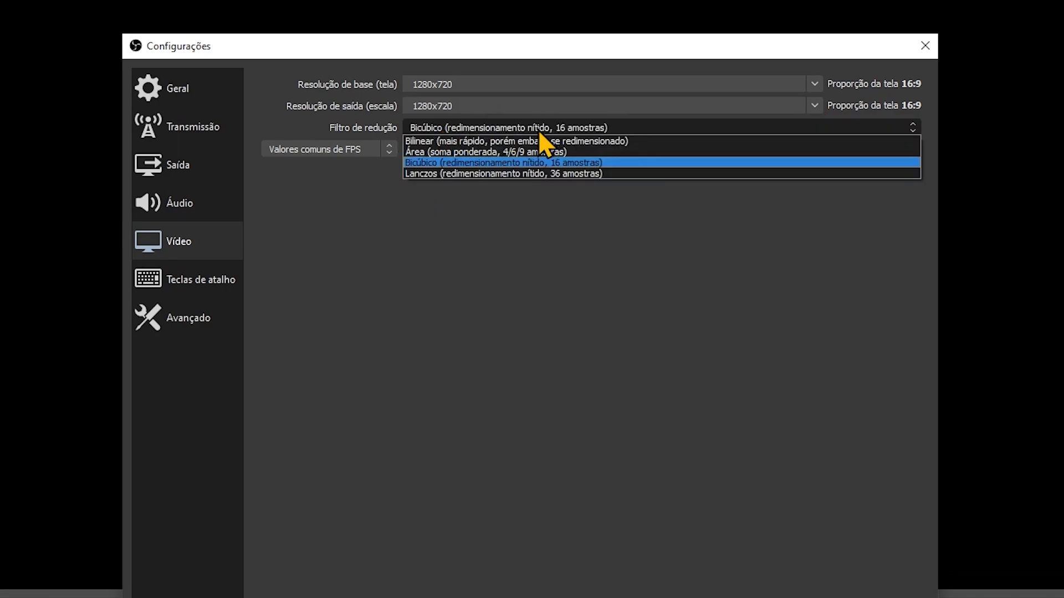
left_click(467, 140)
left_click(447, 148)
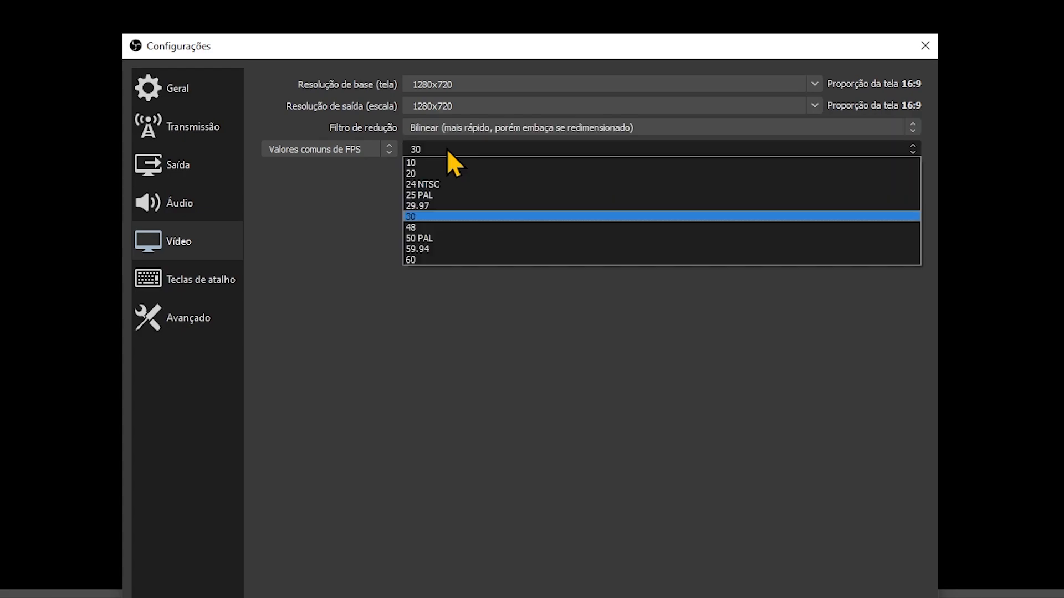
left_click(423, 218)
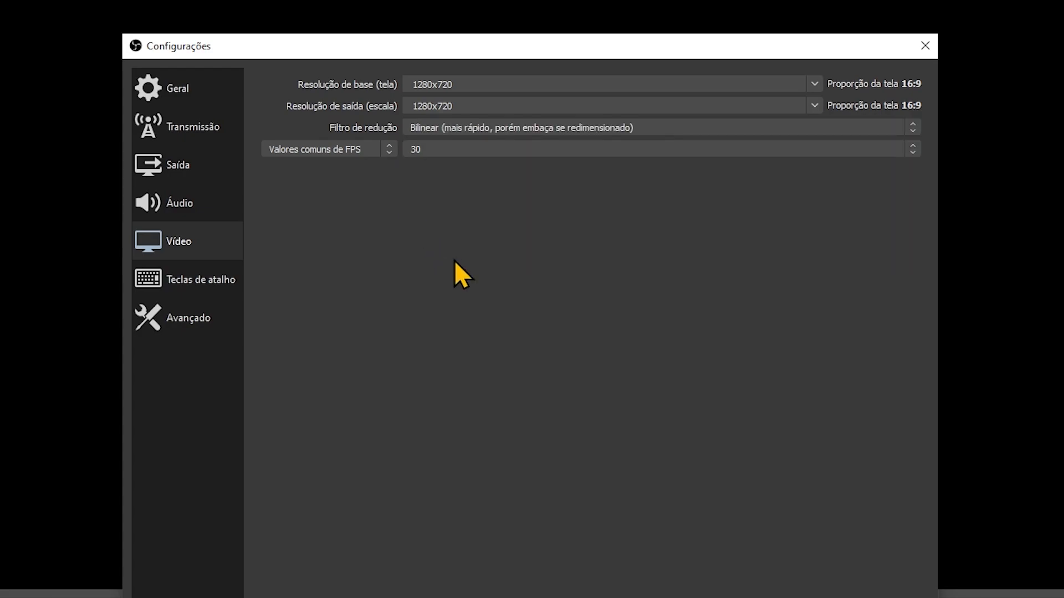
Step: Set the process priority to Alta and the color range to Completa in the advanced settings
left_click(198, 313)
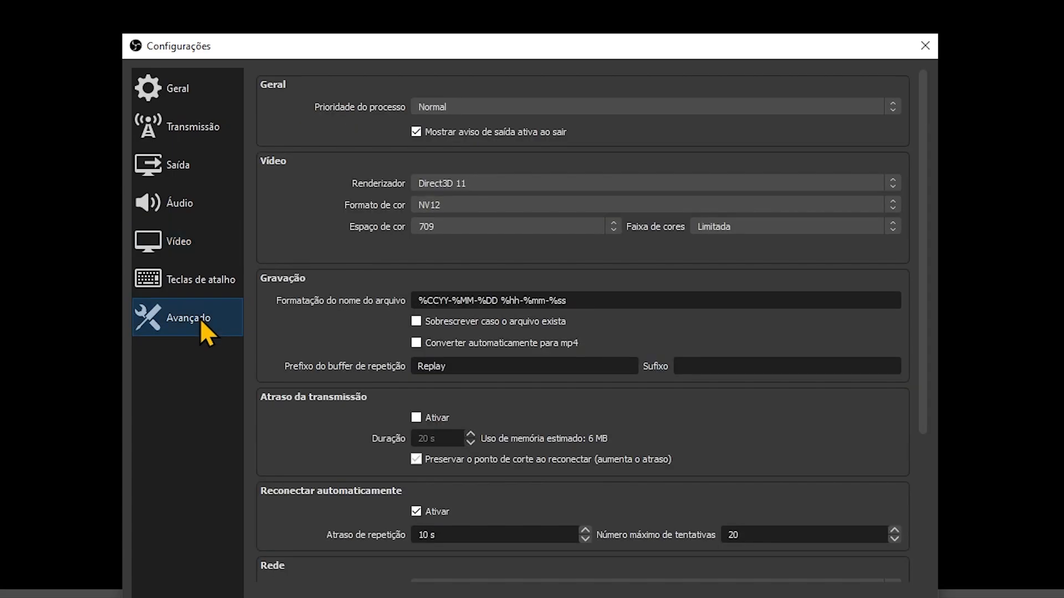
left_click(502, 106)
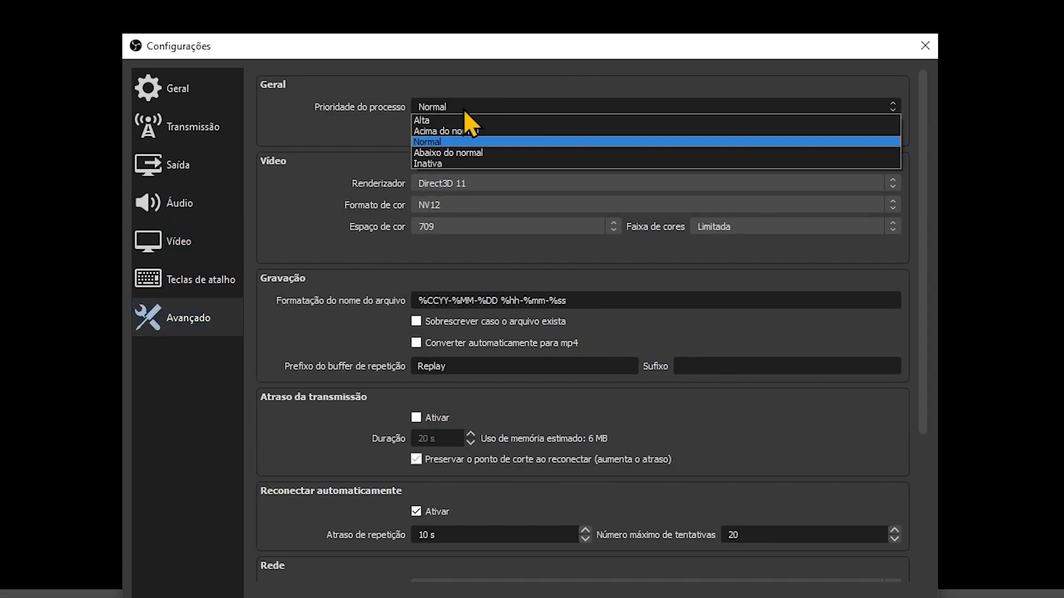
left_click(437, 119)
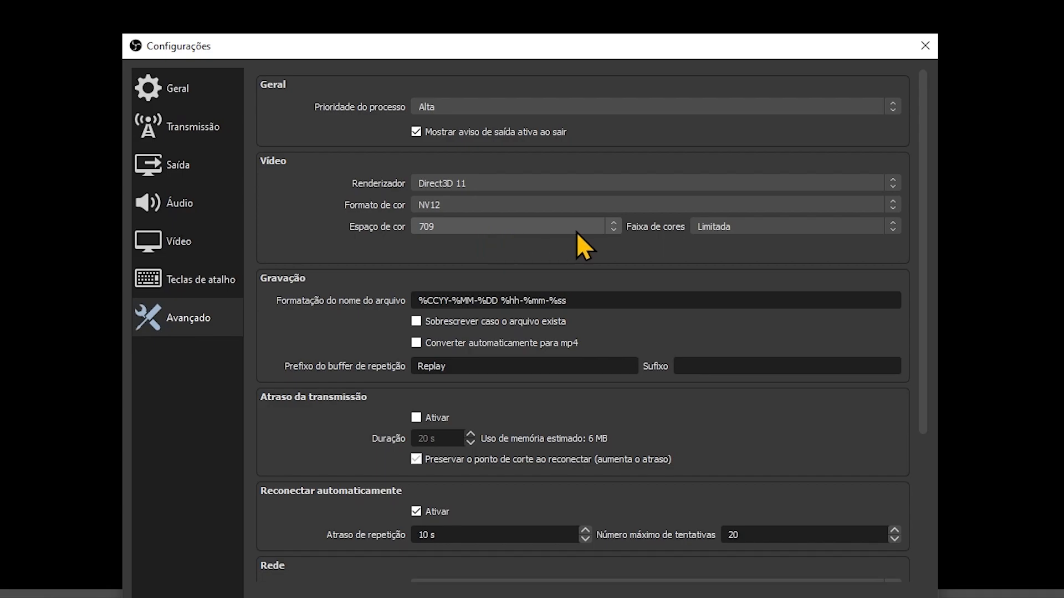
left_click(739, 232)
left_click(719, 252)
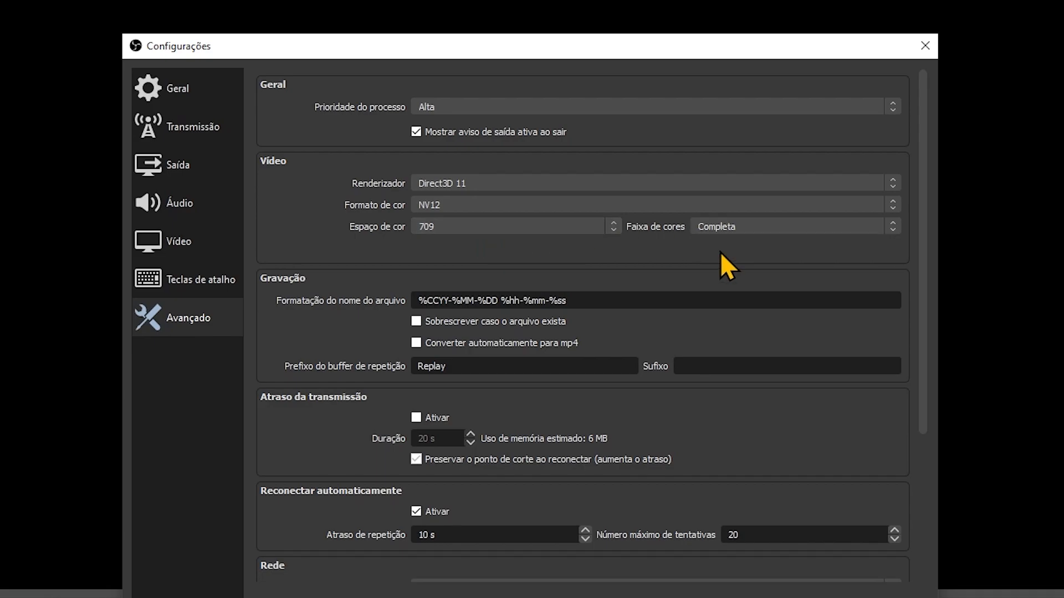
left_click_drag(920, 353, 930, 530)
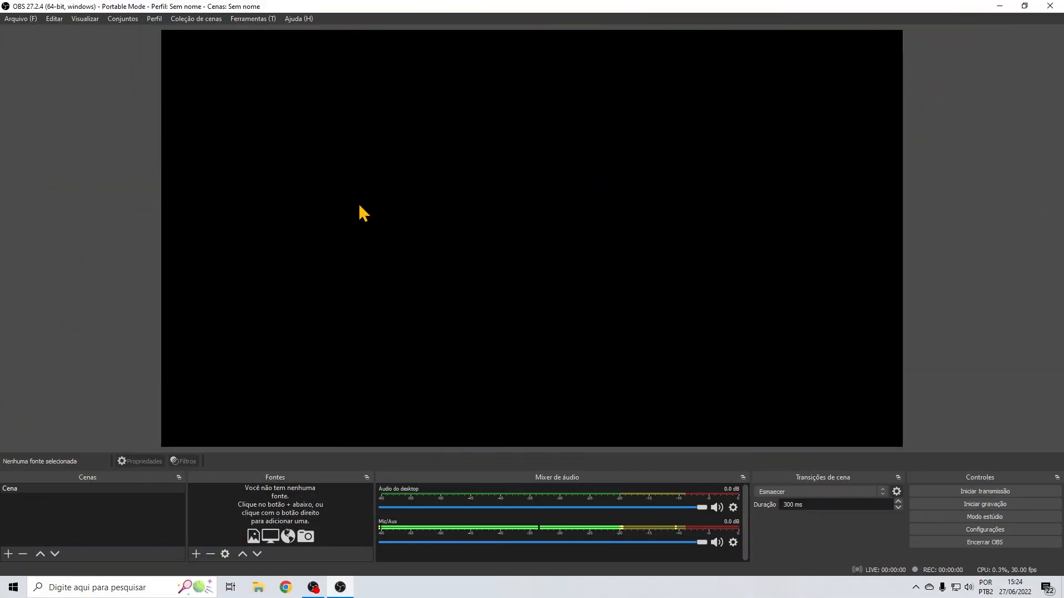
Step: Add an Imagem source to the scene using the file walpapper1.png
right_click(236, 501)
mouse_move(274, 508)
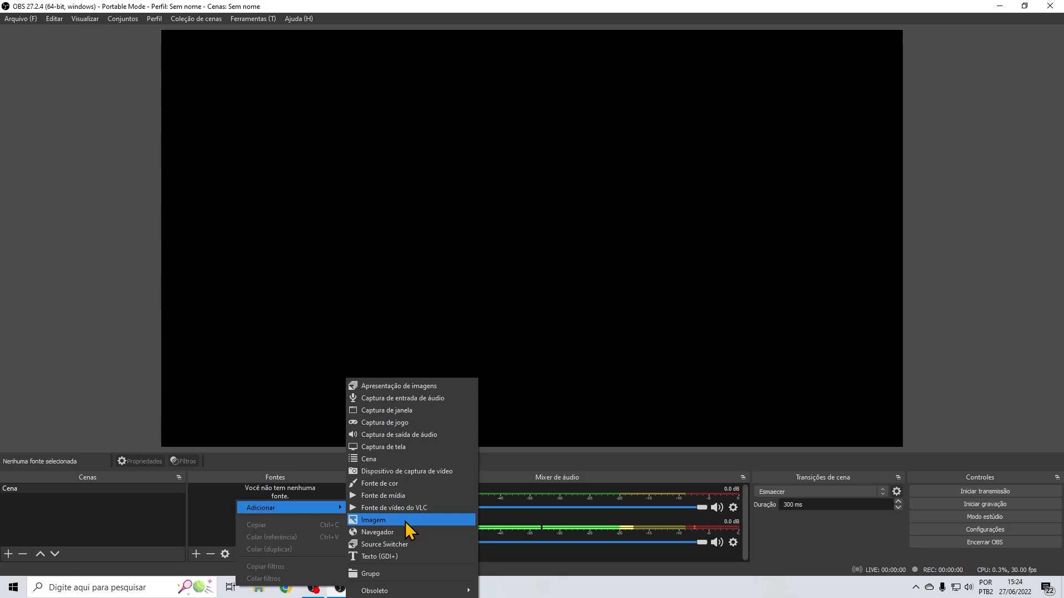
left_click(404, 520)
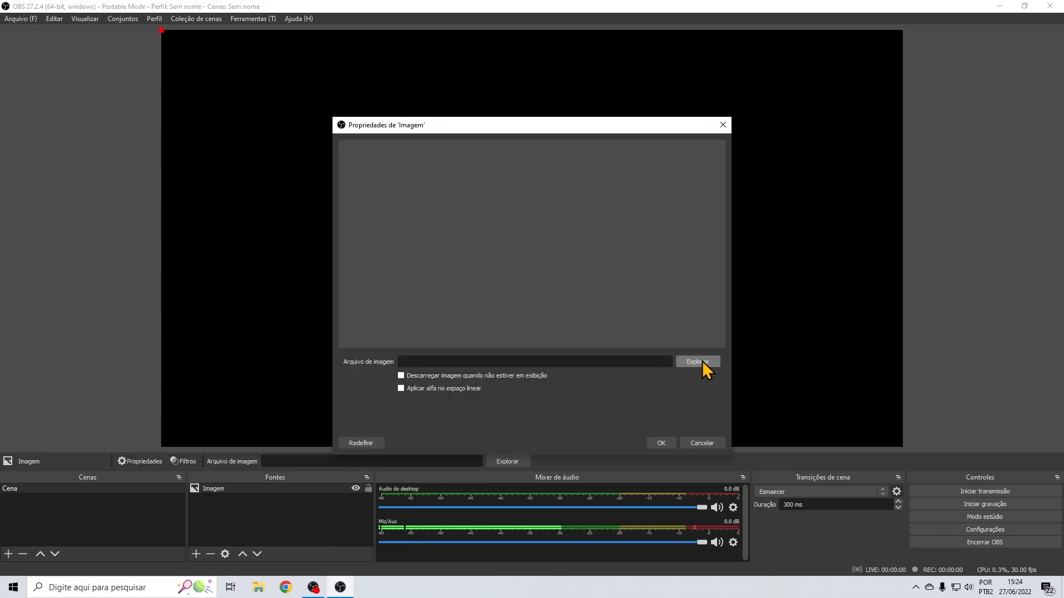
left_click(702, 361)
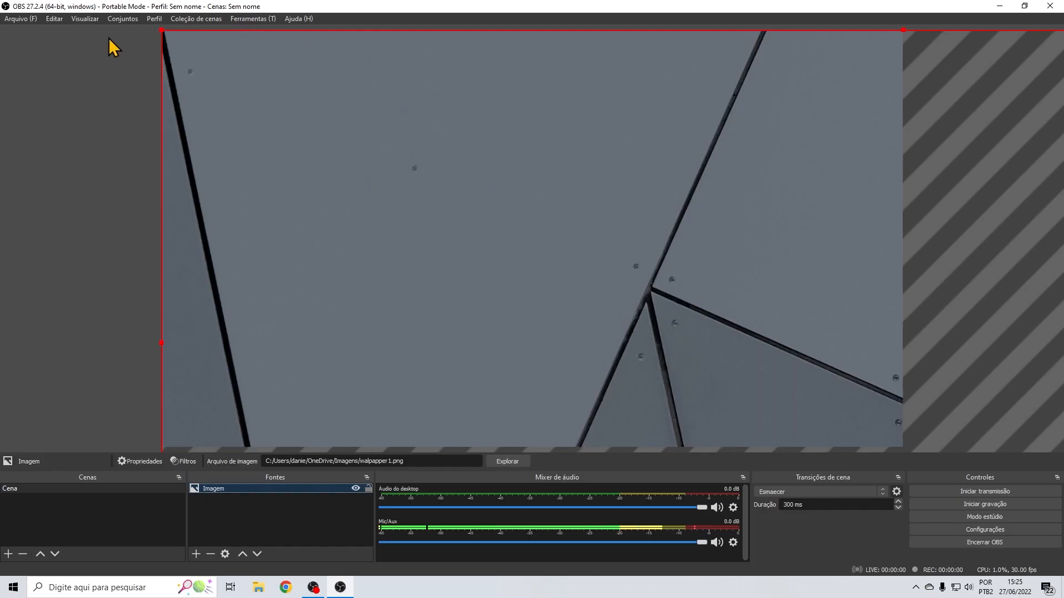
Step: Scale the wallpaper image down to less than the canvas width and move it against the canvas's left edge
left_click_drag(161, 29, 656, 238)
left_click_drag(826, 339, 356, 132)
left_click(188, 39)
left_click(198, 51)
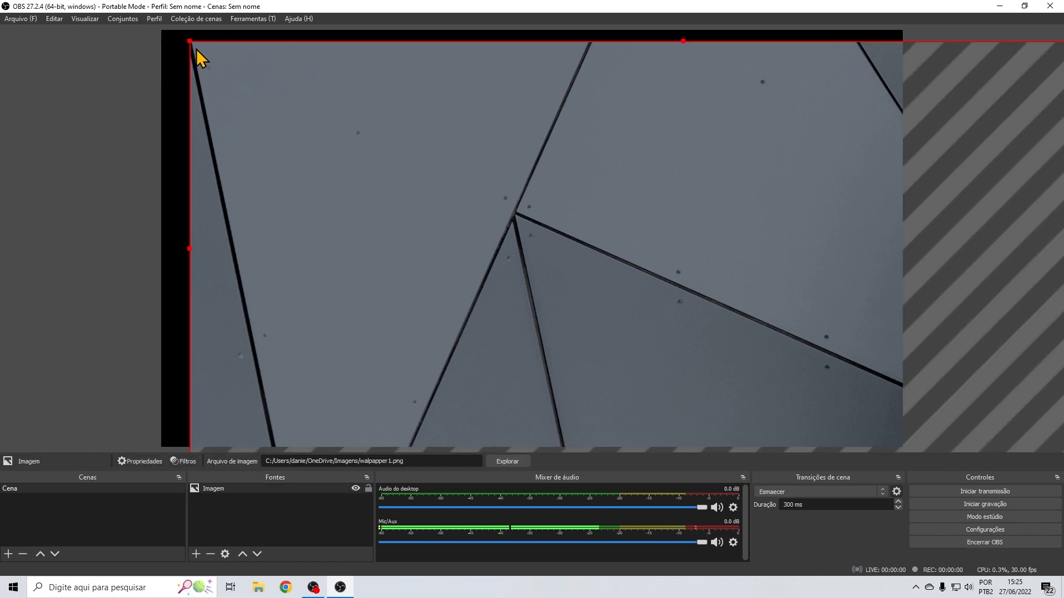
left_click_drag(190, 43, 693, 260)
left_click_drag(817, 357, 288, 216)
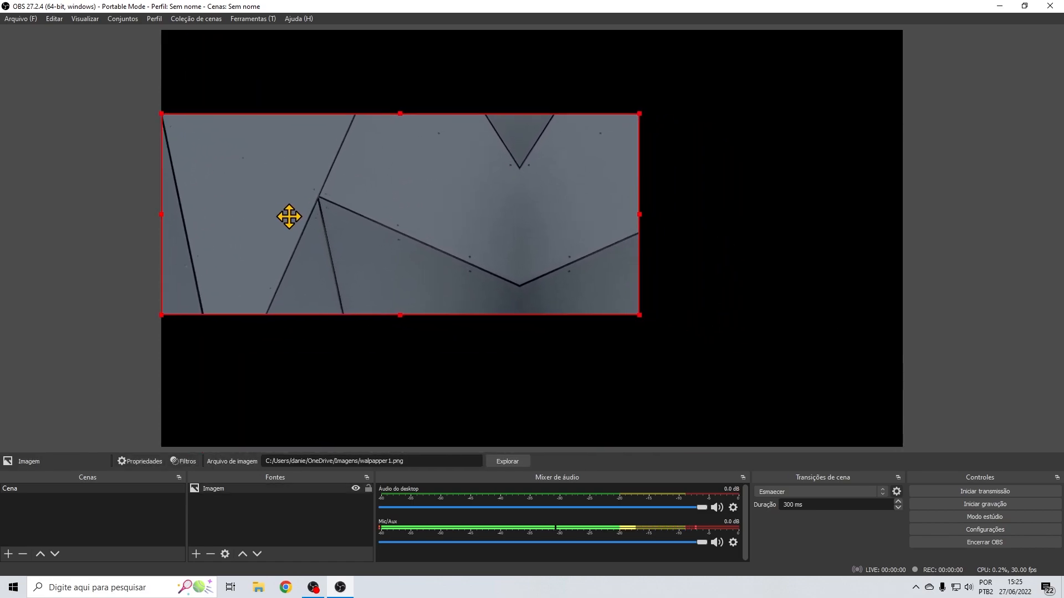
Step: Enlarge and reposition the wallpaper image so that it covers the whole canvas
left_click(637, 323)
left_click(636, 312)
left_click_drag(637, 314, 804, 424)
left_click_drag(575, 286, 569, 253)
mouse_move(512, 218)
left_mouse_down()
mouse_move(487, 221)
mouse_move(500, 233)
left_mouse_up()
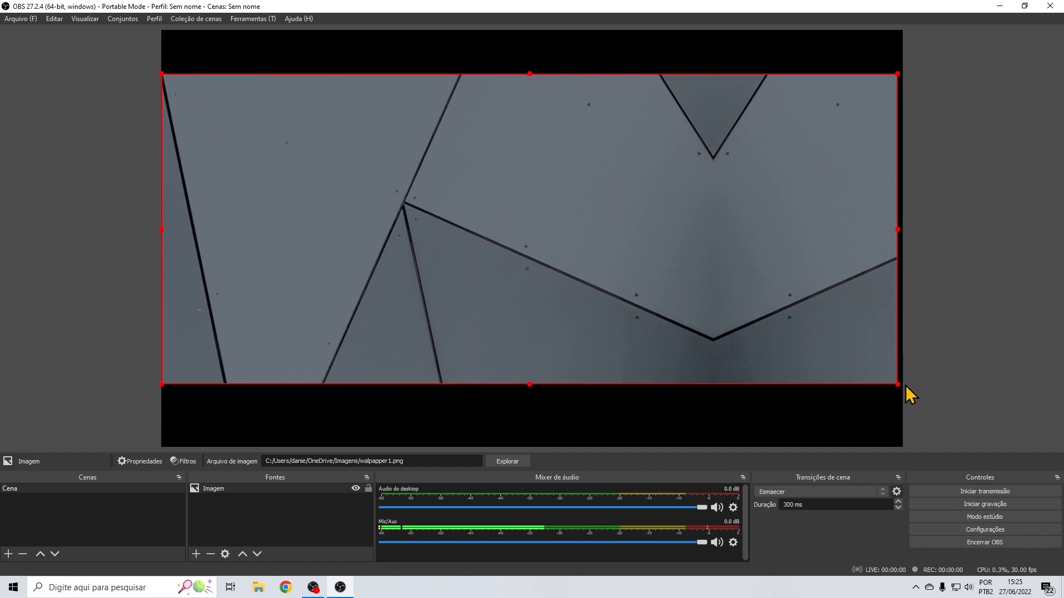
left_click_drag(898, 384, 903, 386)
left_click_drag(489, 293, 463, 241)
left_click_drag(903, 344, 1005, 445)
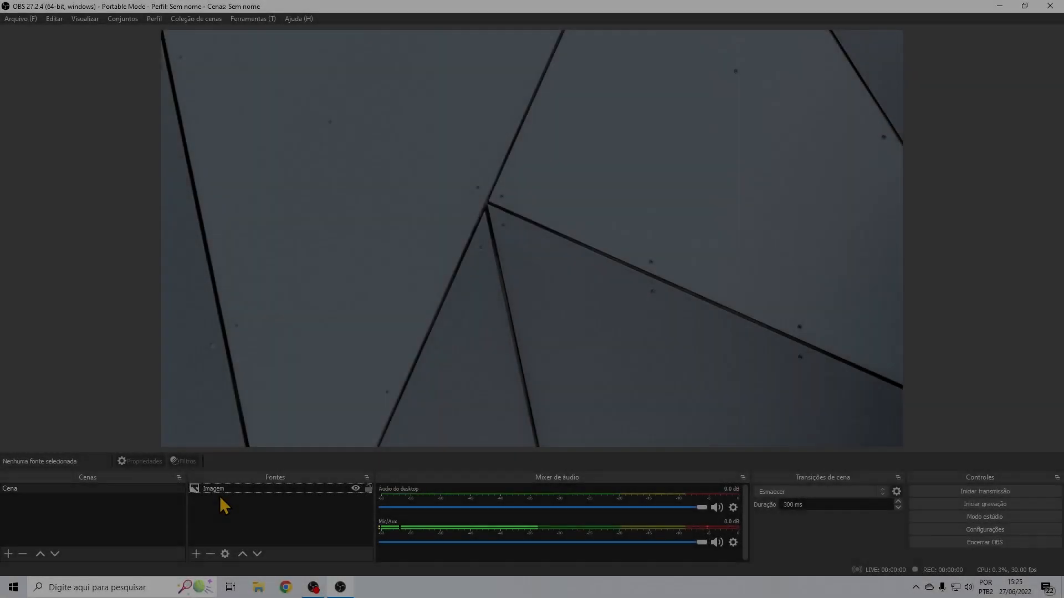
Step: Enable Descarregar imagem quando não estiver em exibição in the Imagem source's properties
left_click(217, 489)
double_click(217, 488)
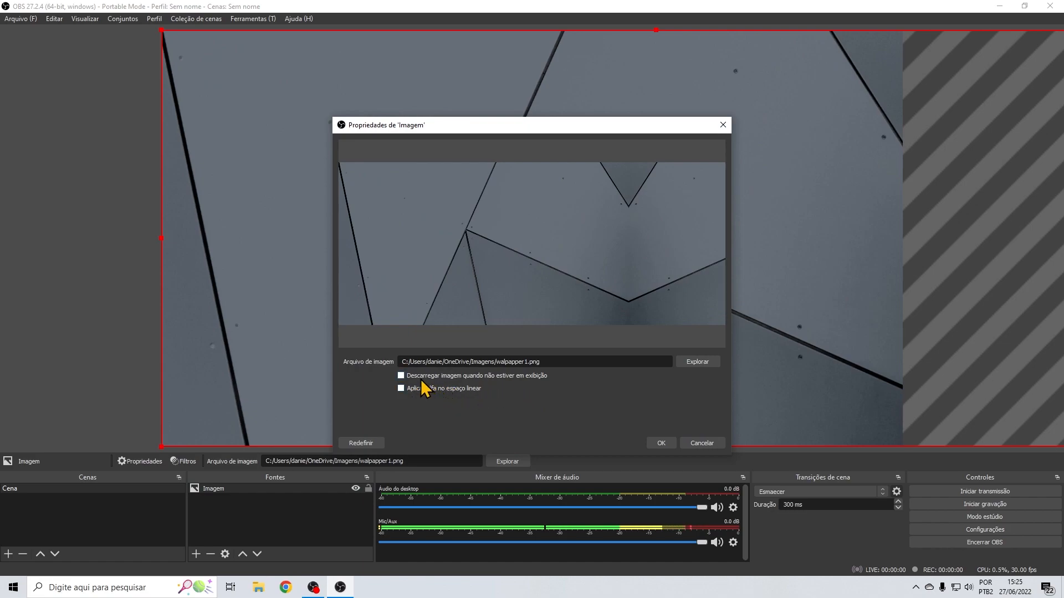
left_click(469, 379)
left_click(662, 444)
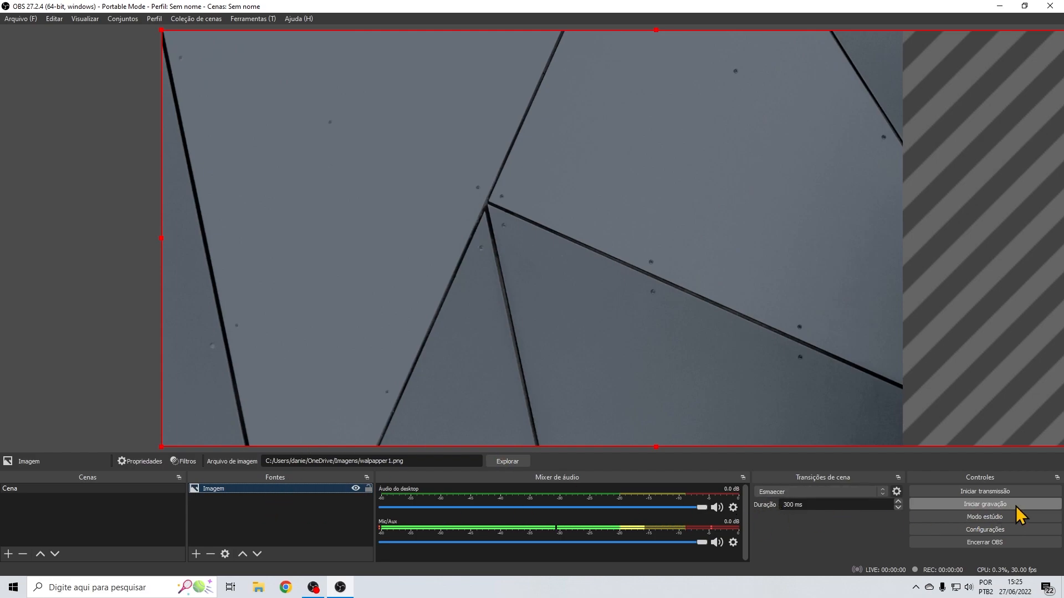
Step: Lock the Imagem source and disable the canvas preview
left_click(368, 488)
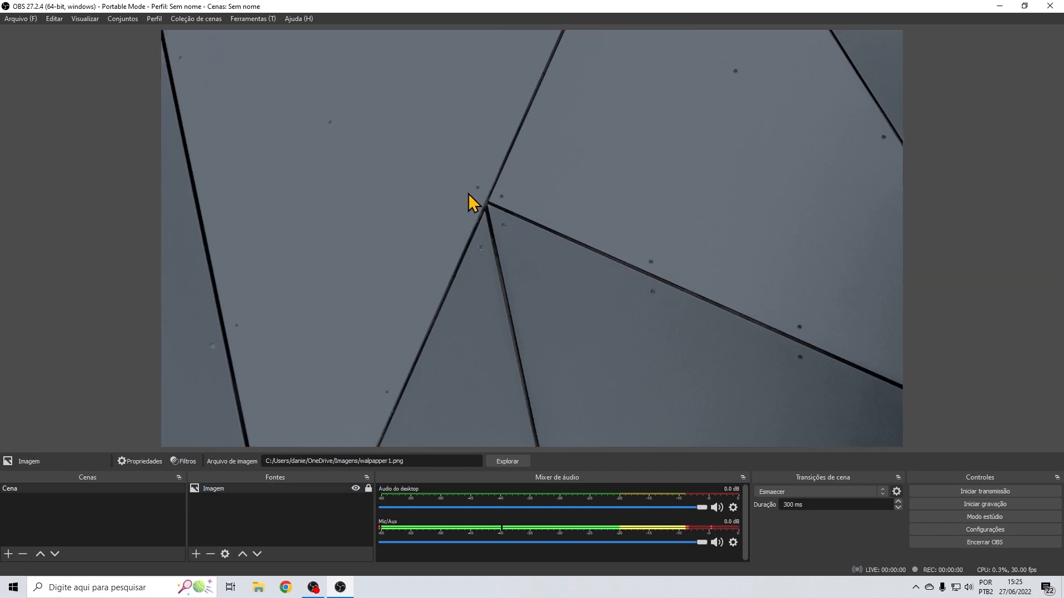
right_click(480, 175)
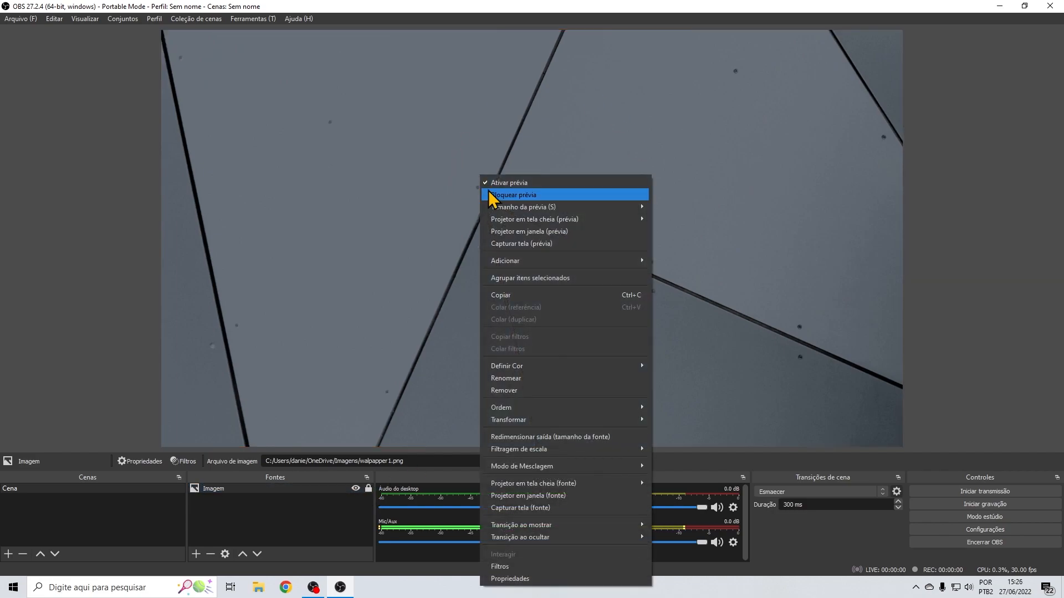
left_click(527, 193)
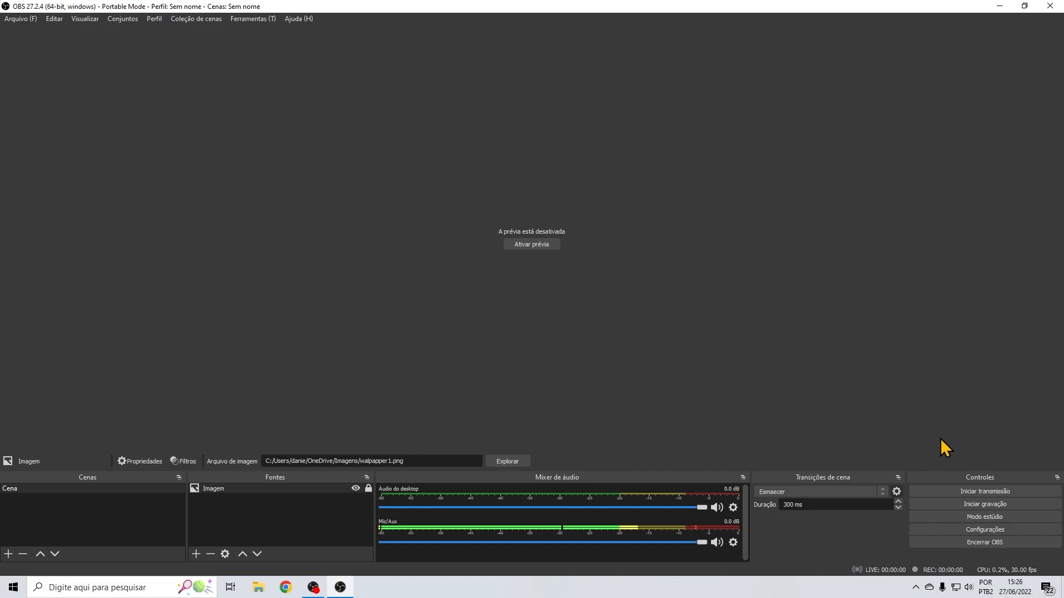
left_click(997, 505)
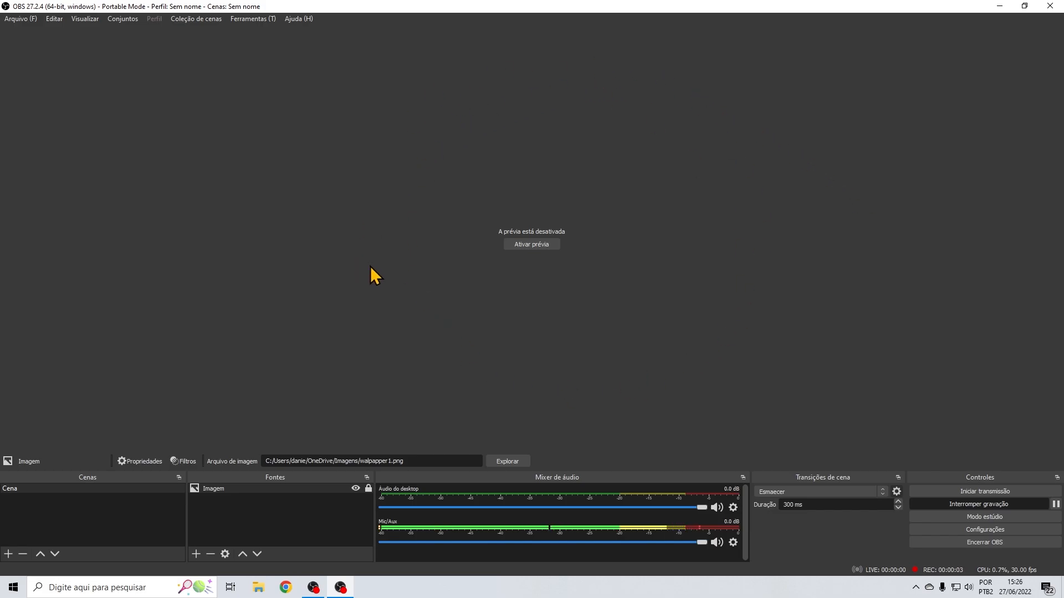
left_click(975, 505)
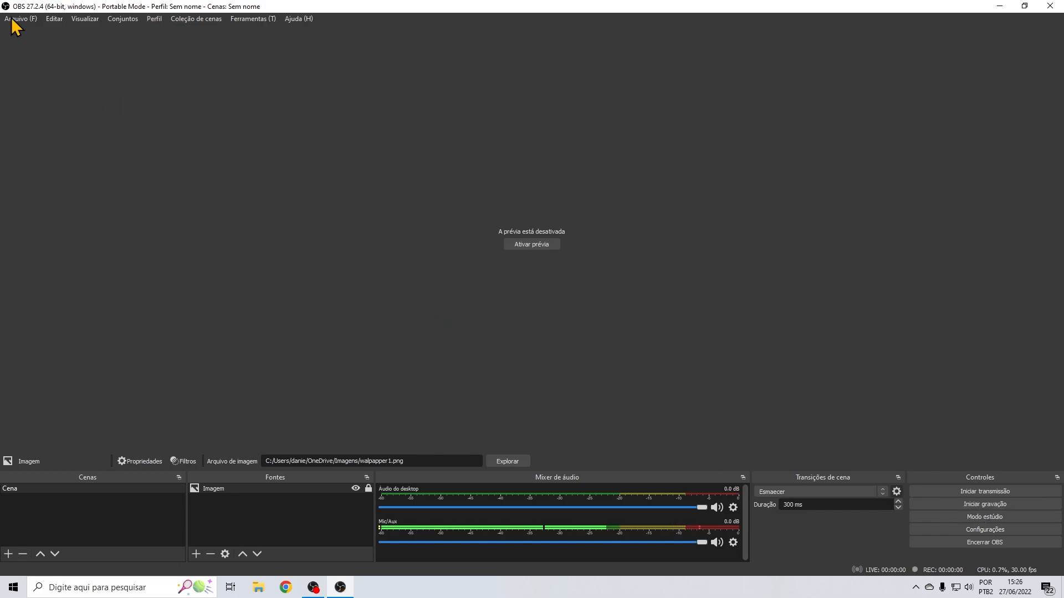
left_click(16, 19)
left_click(33, 34)
left_click(682, 380)
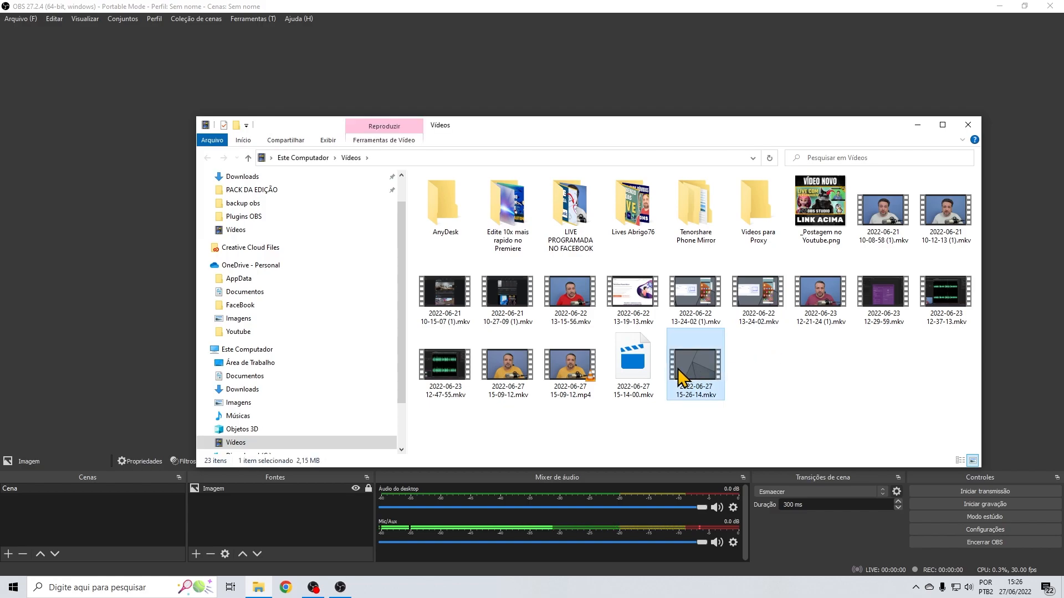
double_click(682, 380)
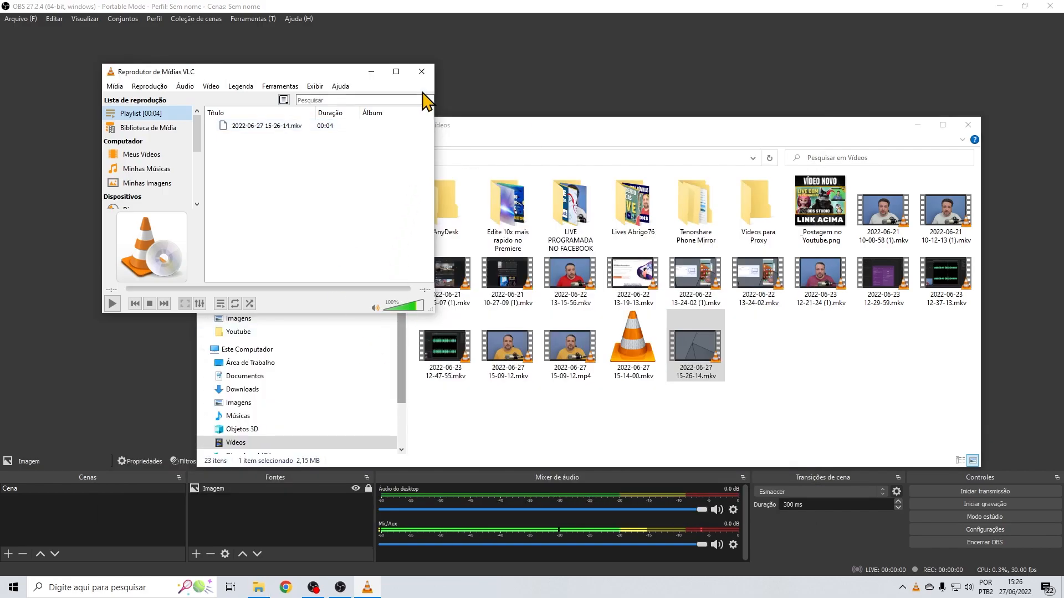
left_click(423, 72)
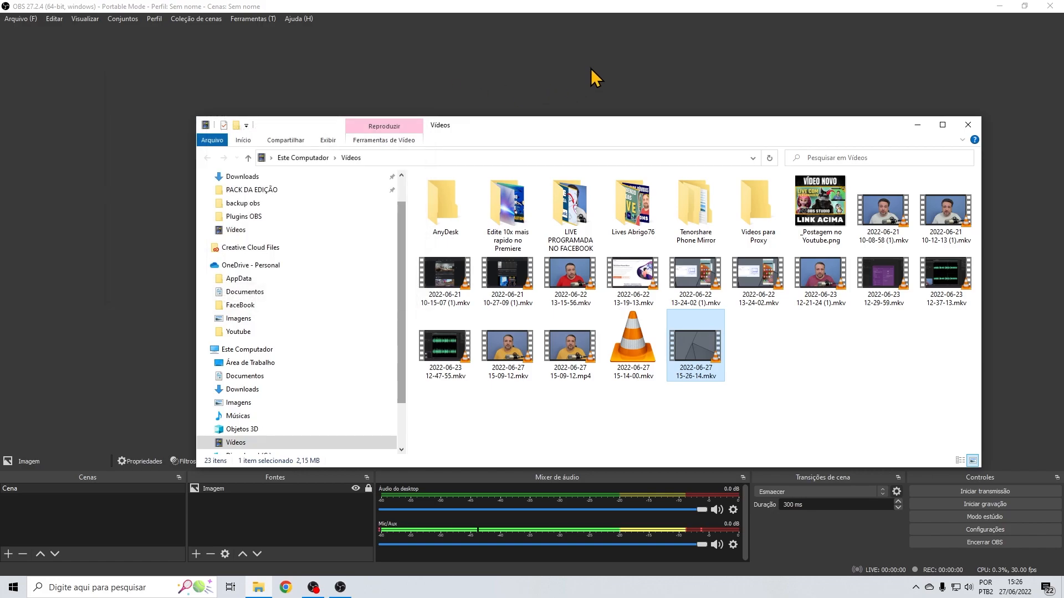
left_click(587, 71)
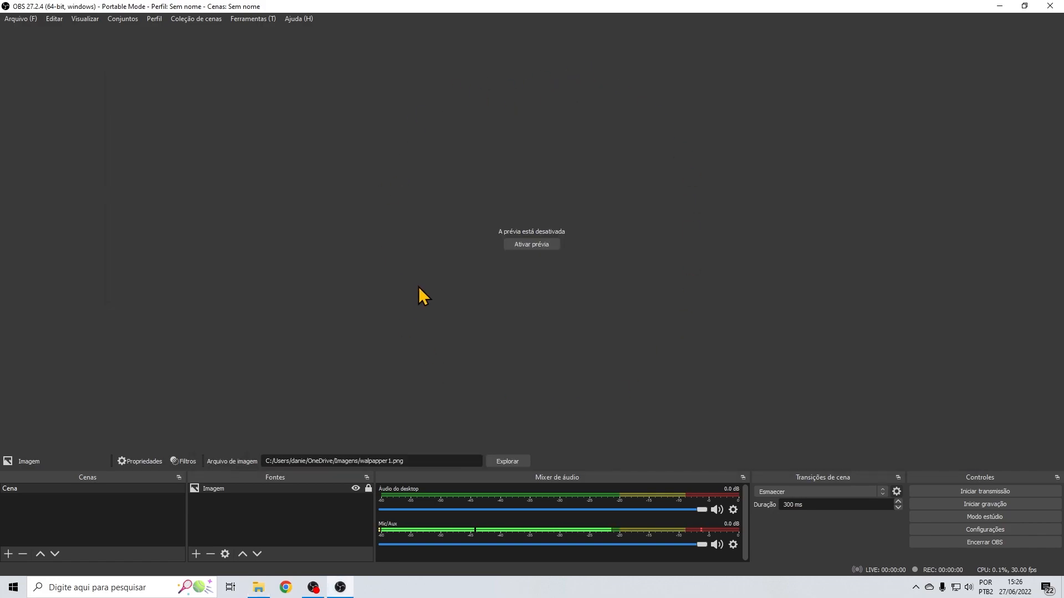
Step: Re-enable the canvas preview, and toggle it off and on once more
left_click(541, 245)
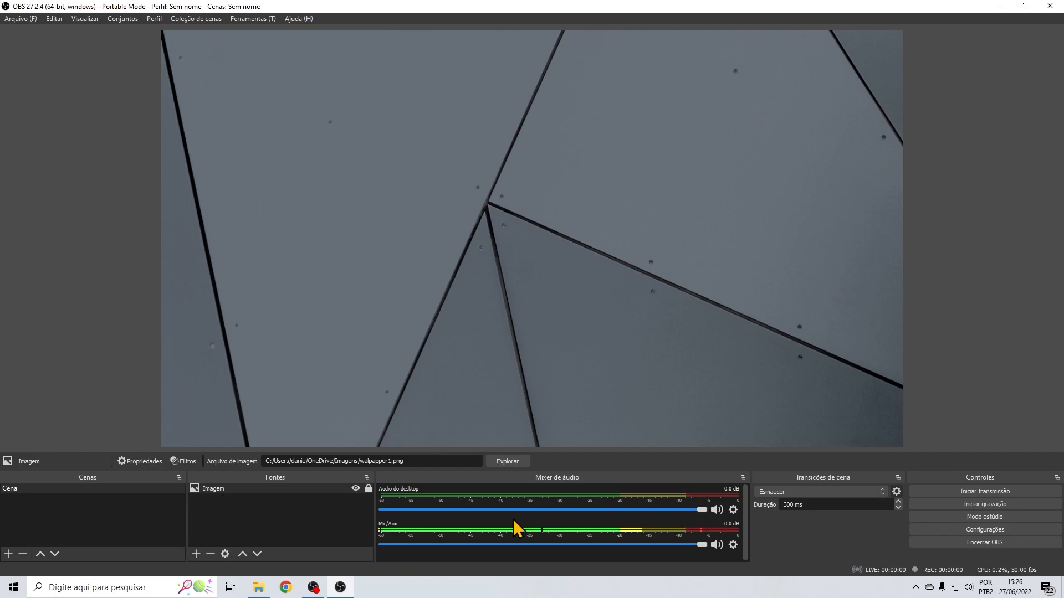
right_click(454, 186)
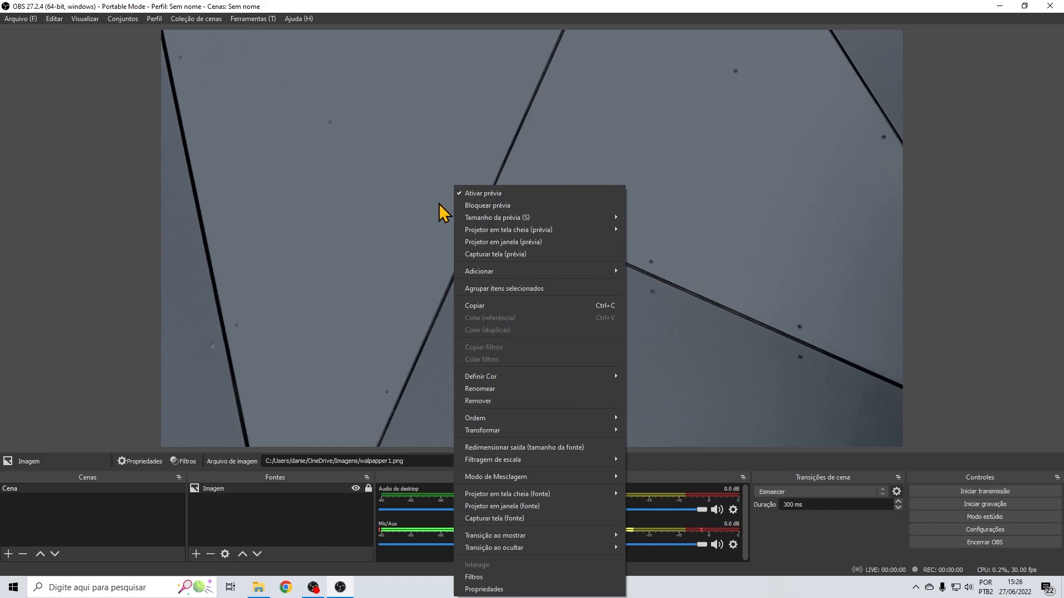
left_click(490, 194)
left_click(518, 244)
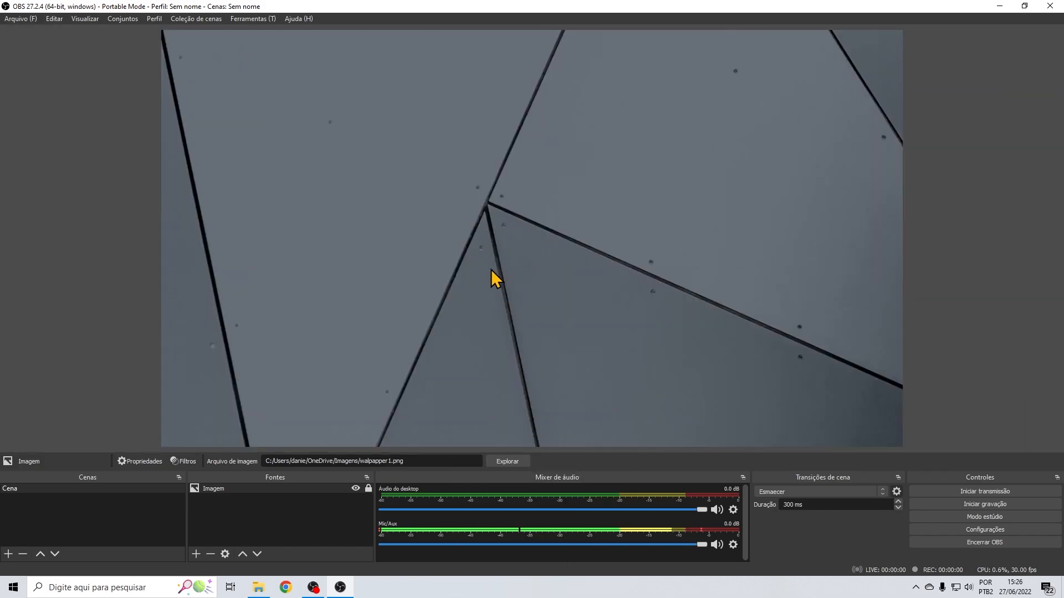
Step: Add a Dispositivo de captura de vídeo source and choose the HD Pro Webcam as its device
right_click(238, 514)
right_click(242, 523)
mouse_move(303, 438)
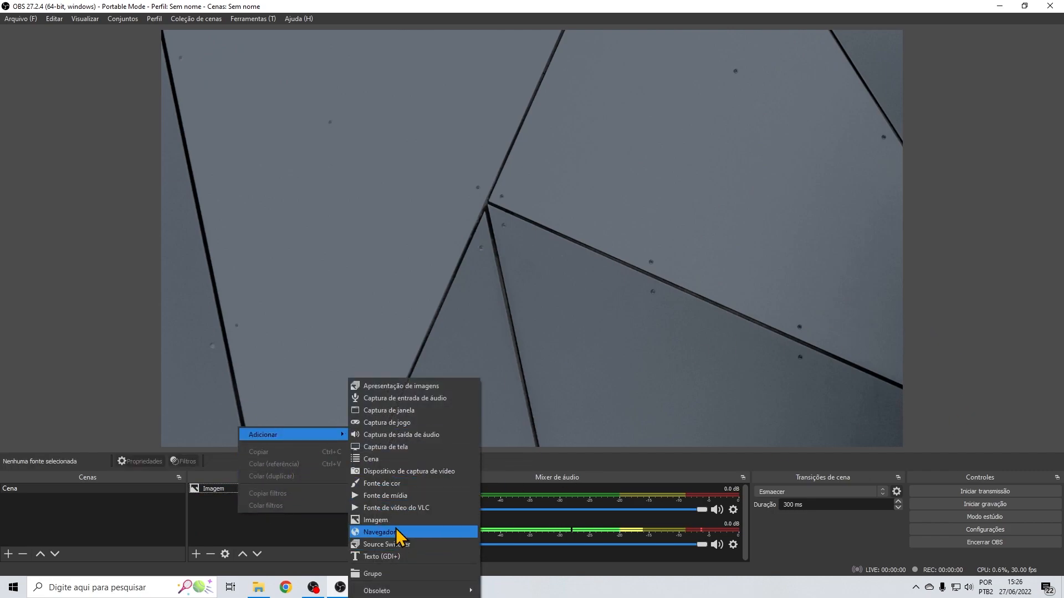
left_click(410, 471)
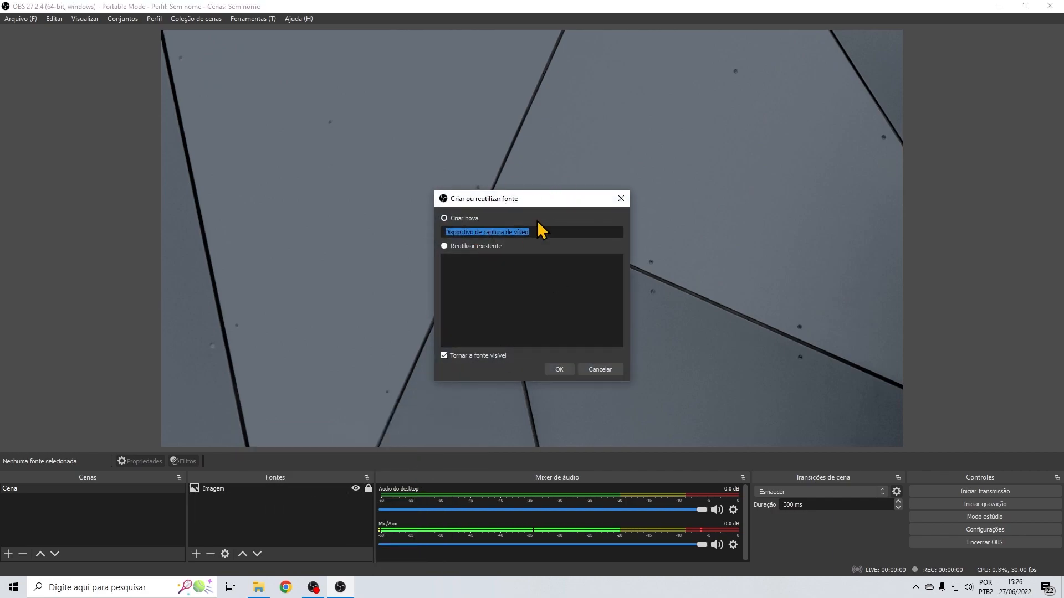
left_click(559, 369)
left_click(467, 361)
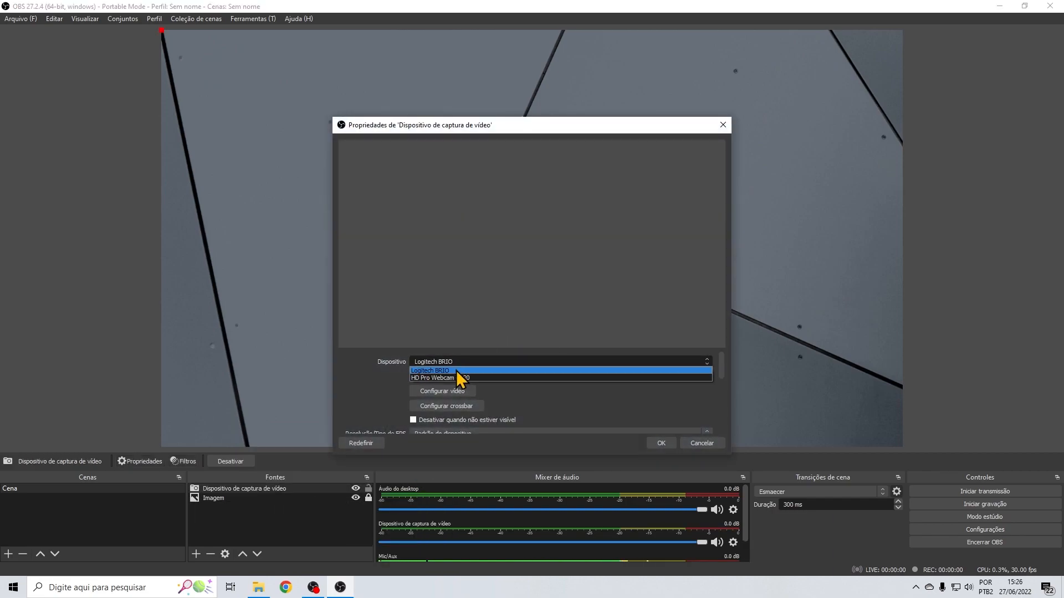
left_click(454, 378)
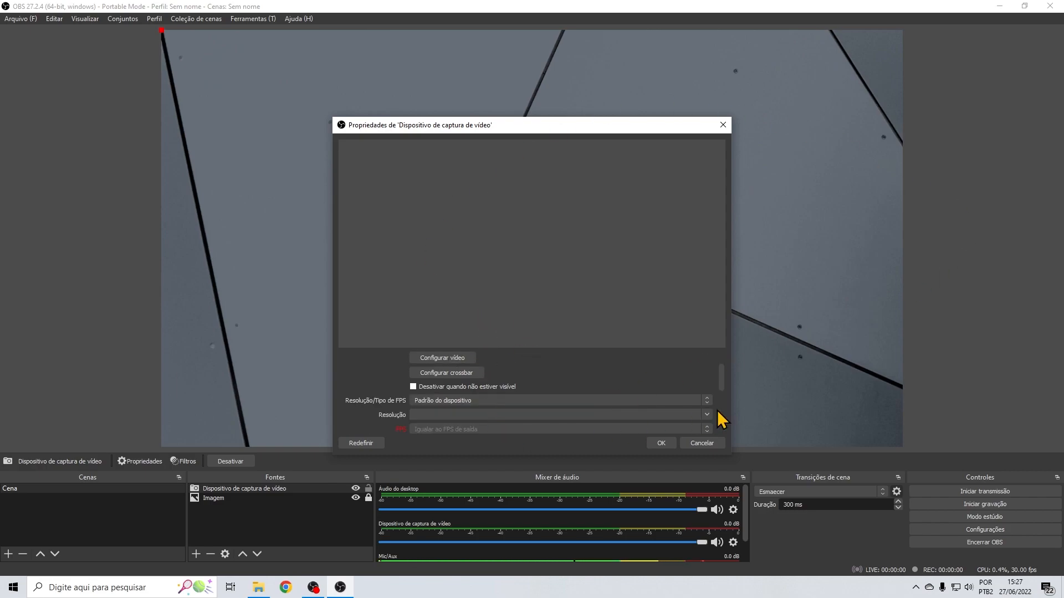
Step: Set the capture device's Resolução/Tipo de FPS to Personalizada with a resolution of 1280x720 and apply its properties
scroll(722, 389, "down", 1)
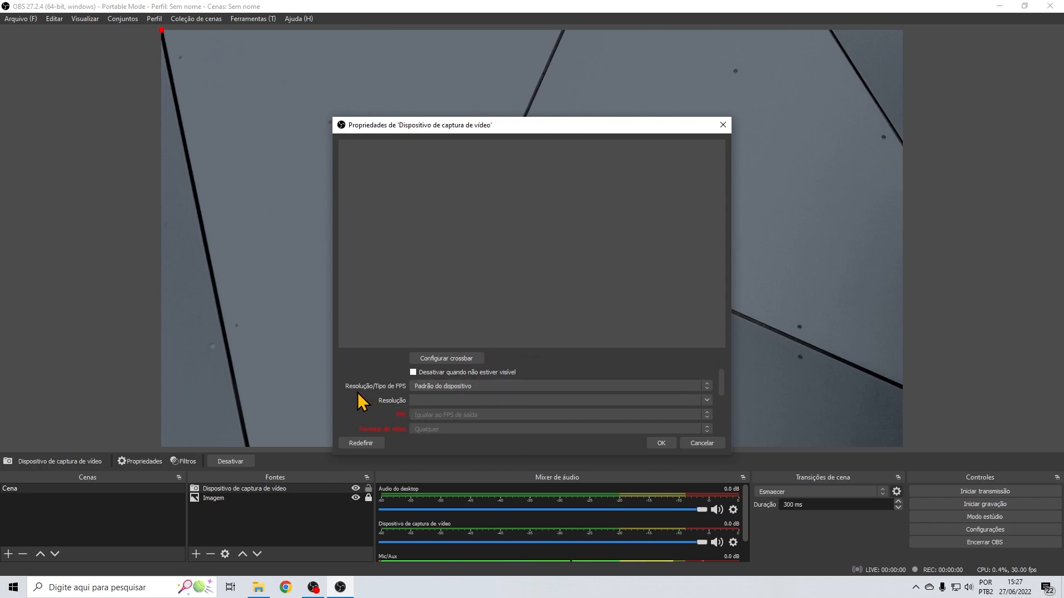
left_click(442, 387)
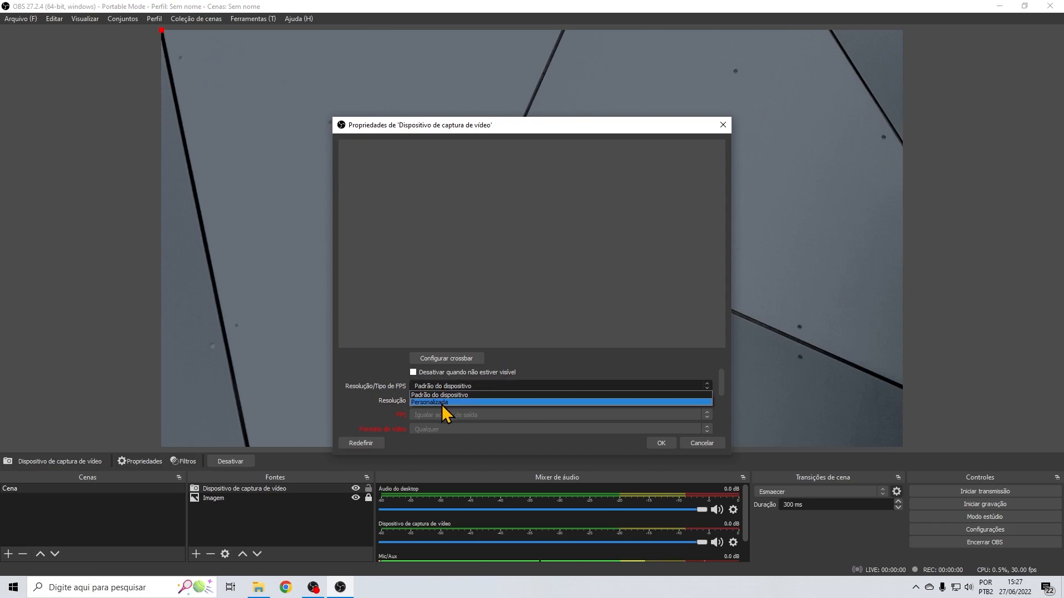
left_click(443, 403)
left_click(707, 400)
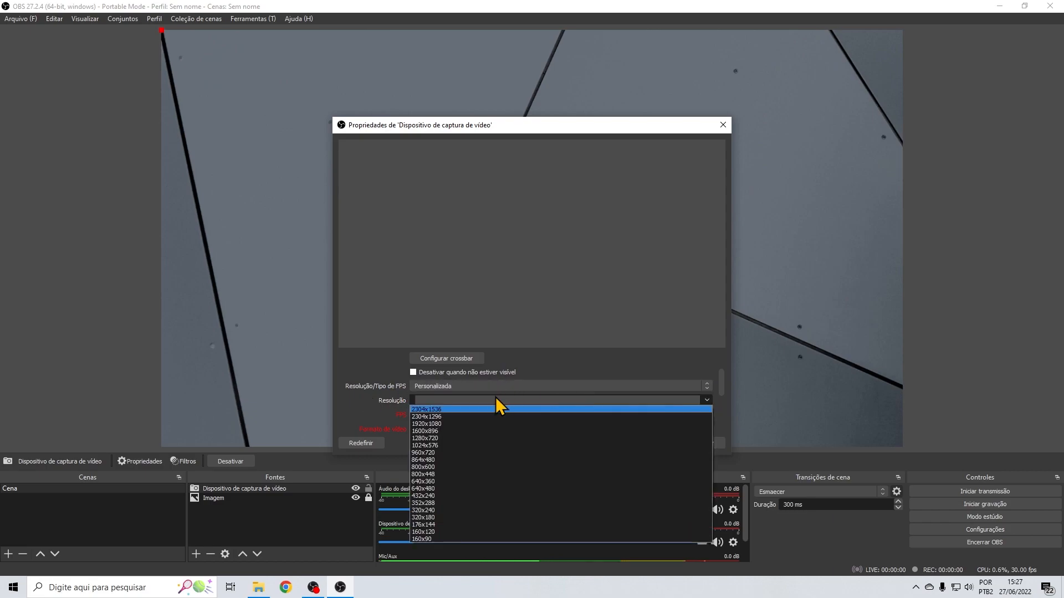
left_click(427, 438)
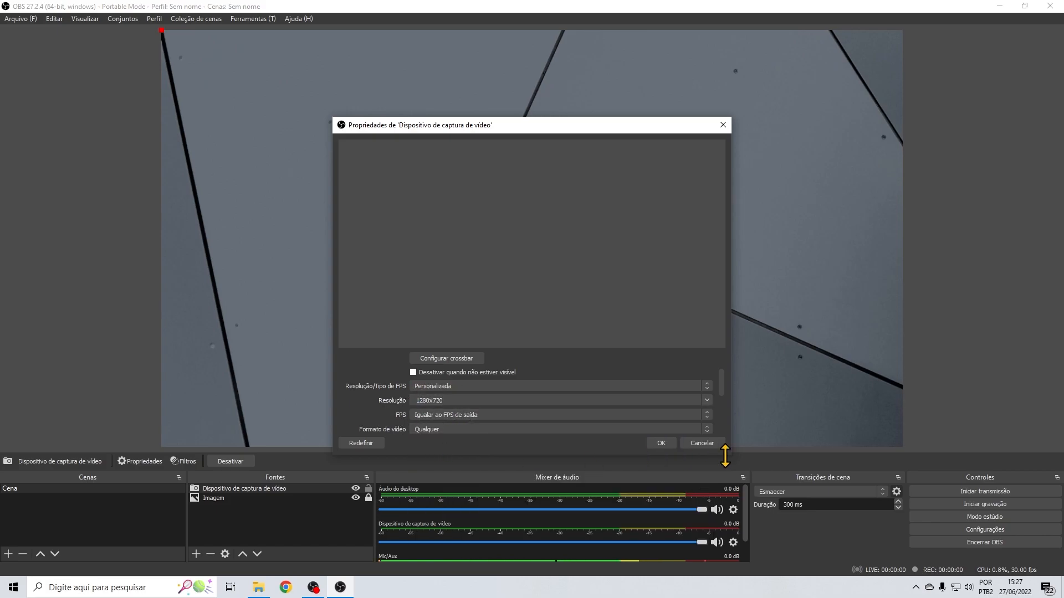
left_click(662, 445)
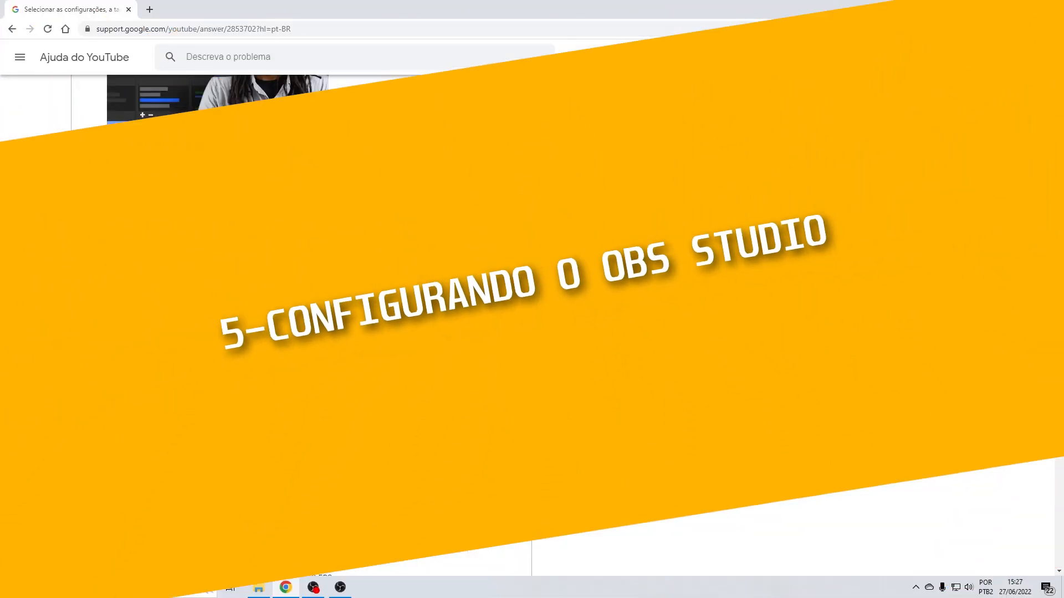
Step: Examine the recommended resolution and video bitrate range for 720p and 480p on the YouTube Help page in Chrome
scroll(316, 244, "down", 3)
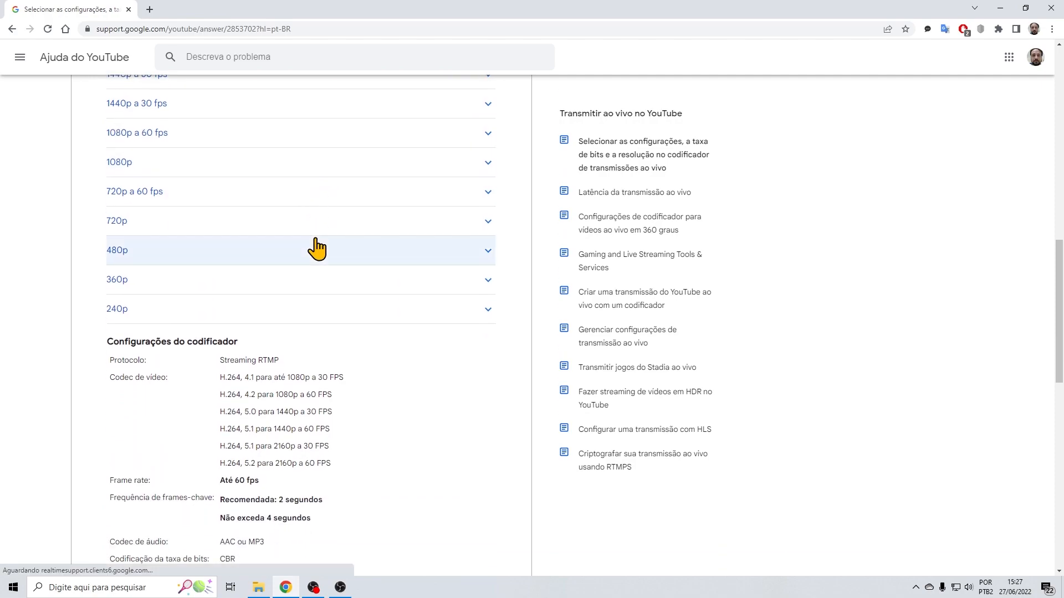
scroll(244, 380, "up", 3)
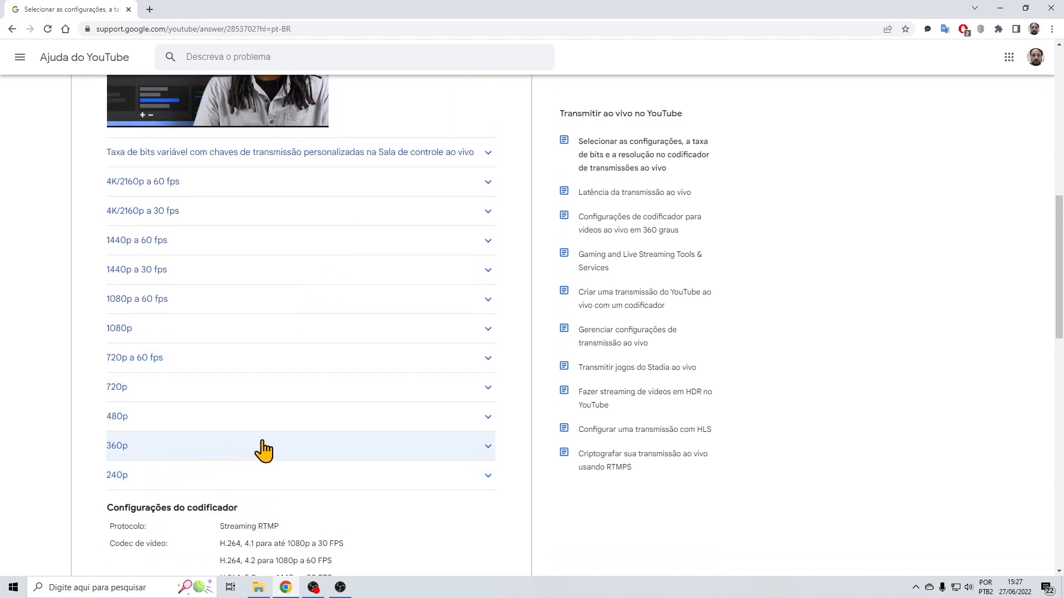
scroll(230, 455, "down", 2)
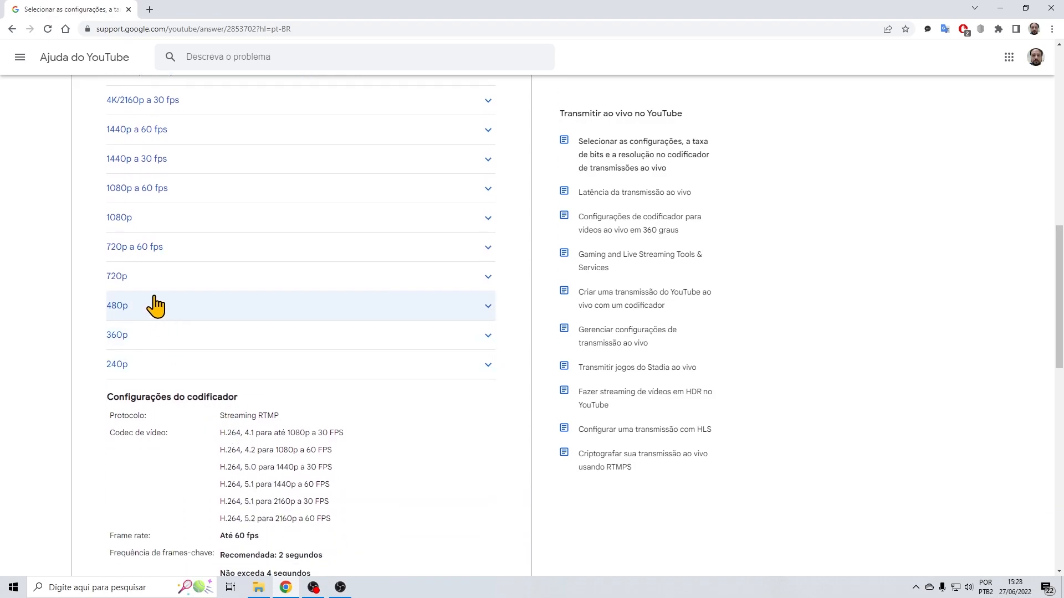
left_click(153, 279)
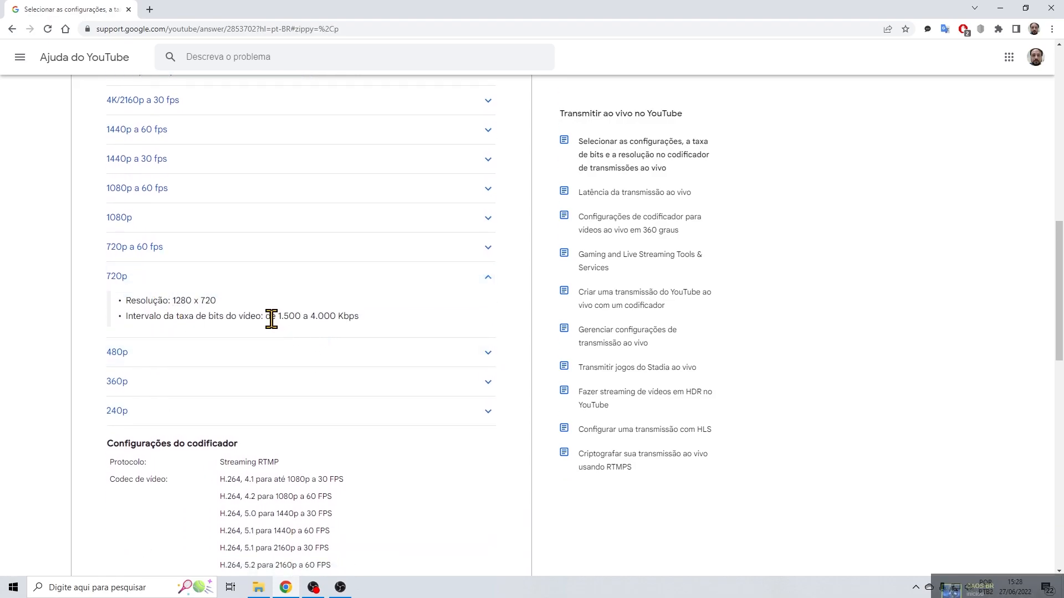
left_click_drag(277, 315, 358, 316)
left_click(310, 317)
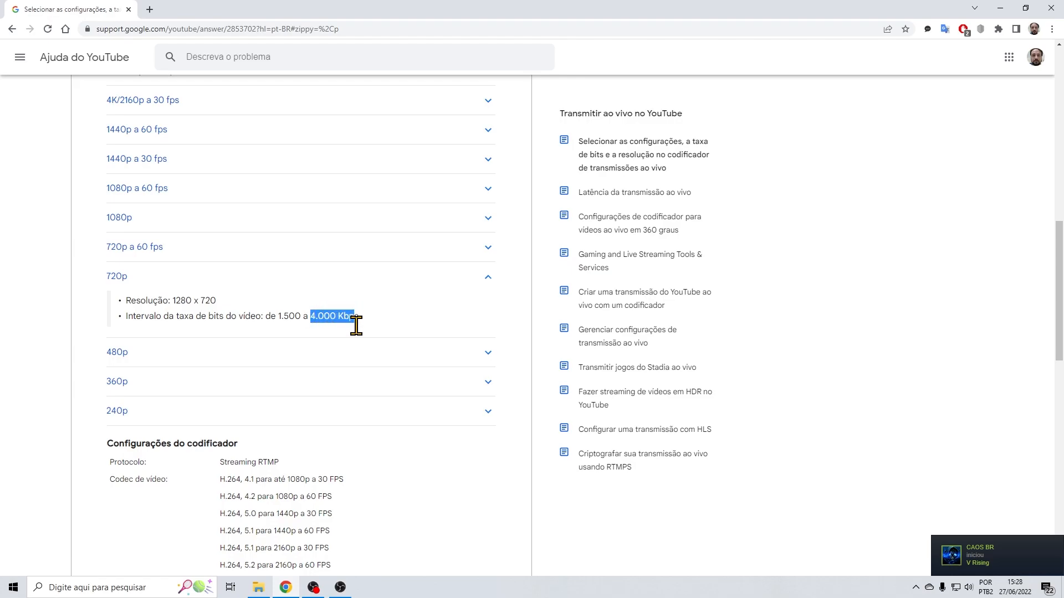
scroll(222, 321, "down", 1)
left_click(141, 304)
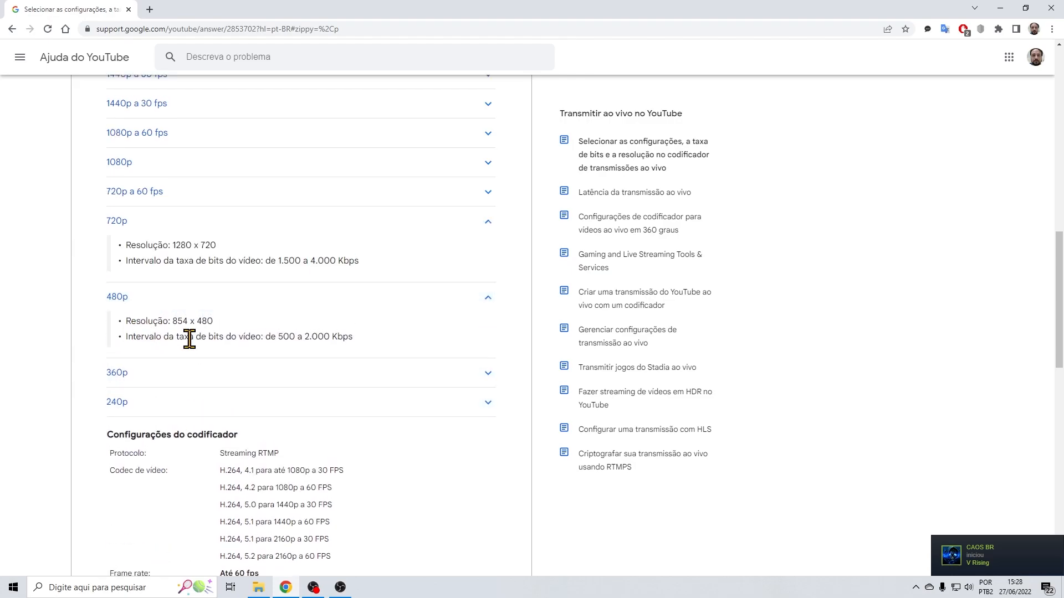
left_click_drag(184, 321, 202, 322)
double_click(199, 321)
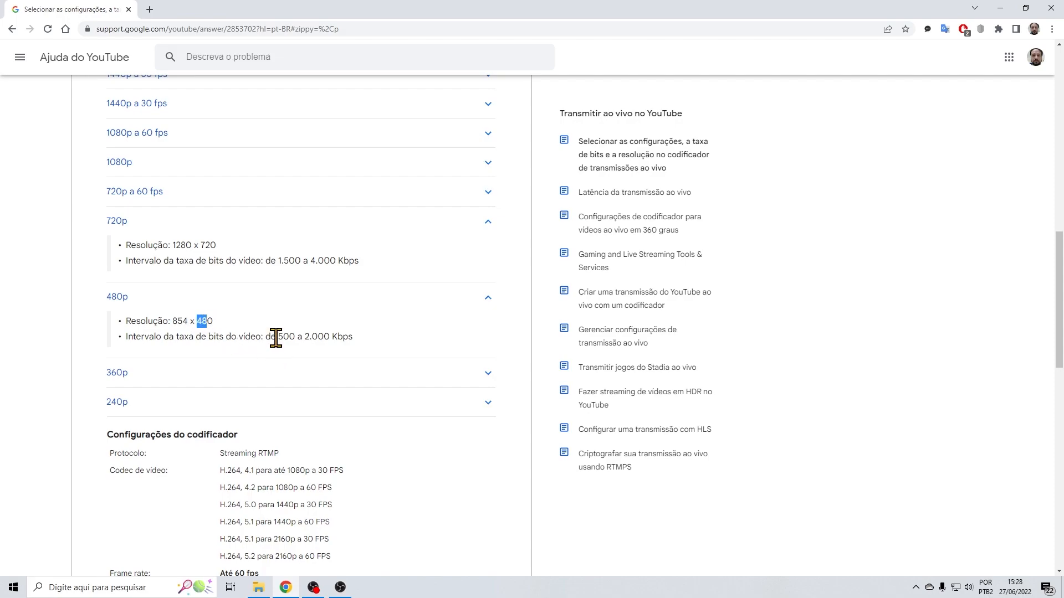
left_click_drag(277, 337, 359, 335)
left_click_drag(159, 321, 367, 339)
Step: Switch to OBS Studio and set both the base and output resolutions in the video settings to 854x480, as YouTube Help lists for 480p
left_click(340, 589)
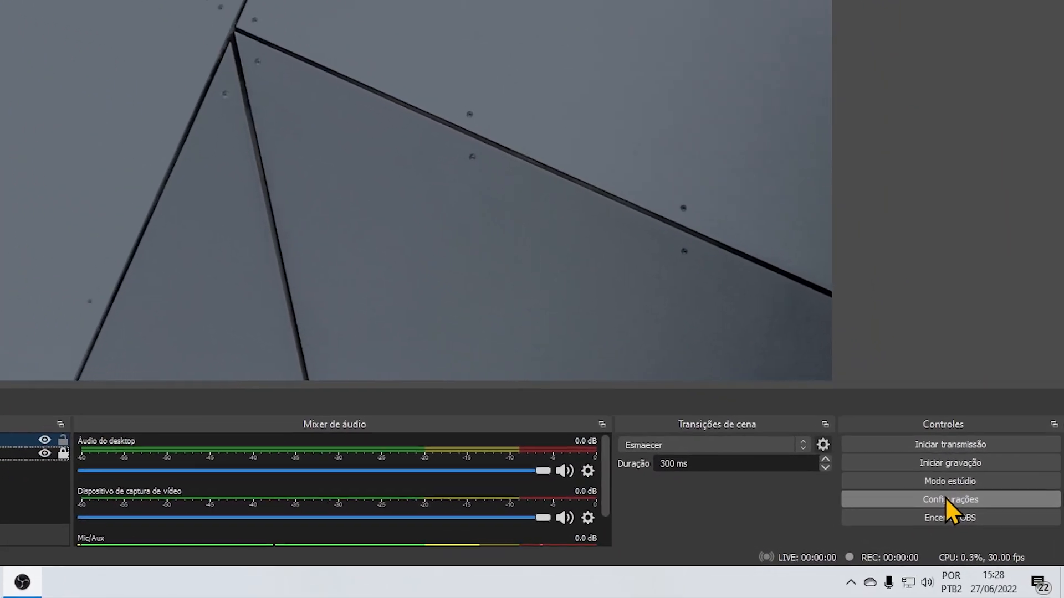
left_click(962, 522)
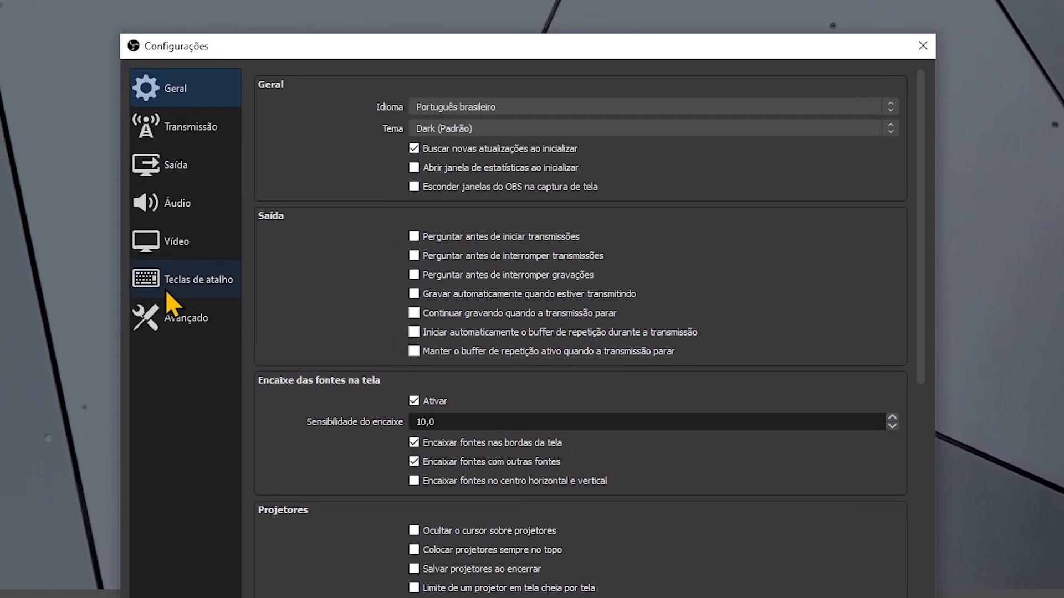
left_click(165, 244)
left_click_drag(482, 84, 336, 85)
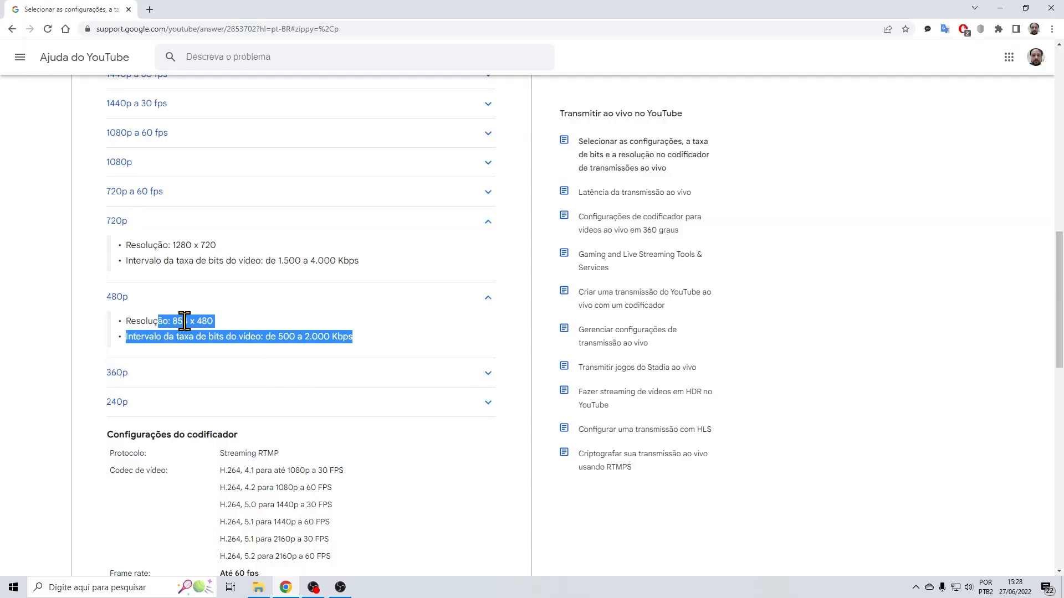
left_click_drag(172, 321, 212, 319)
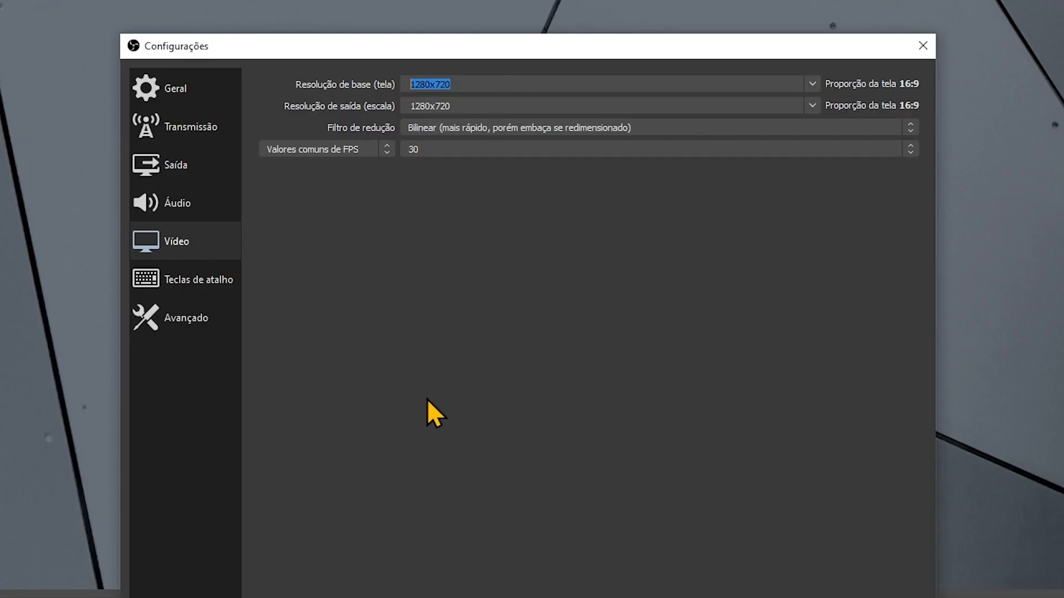
type("854x480")
key("Tab")
key("ctrl+v")
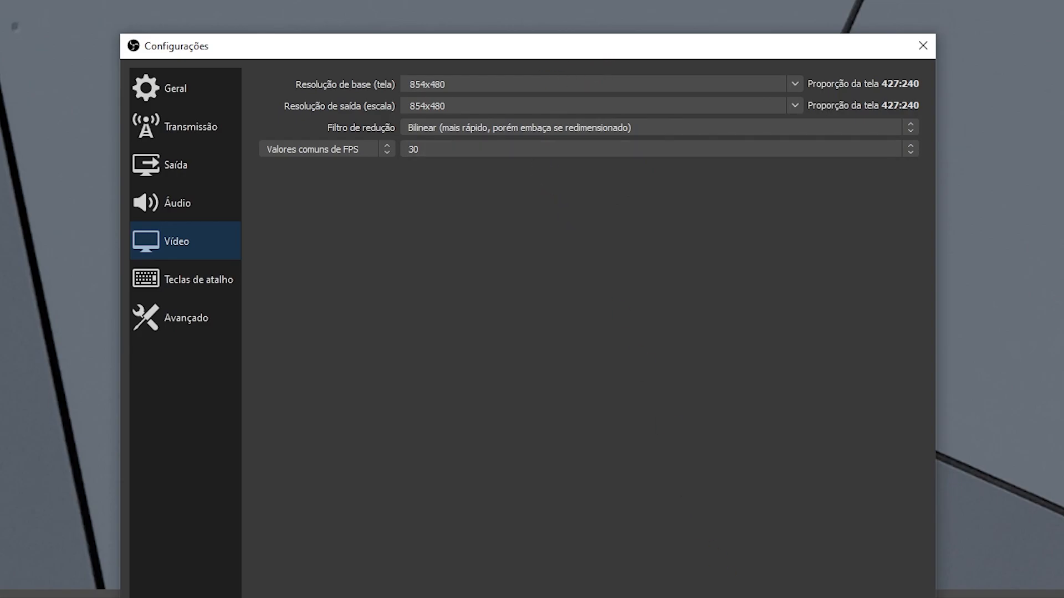
Step: Open the streaming output settings in OBS and check the recommended 480p video bitrate range on the YouTube Help page in Chrome
left_click(162, 162)
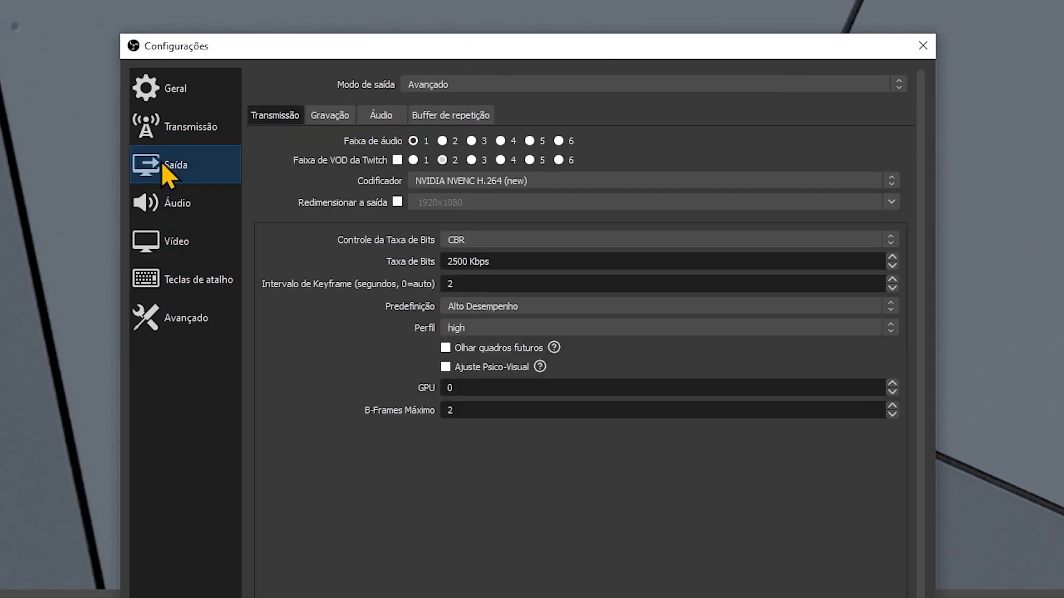
left_click(455, 262)
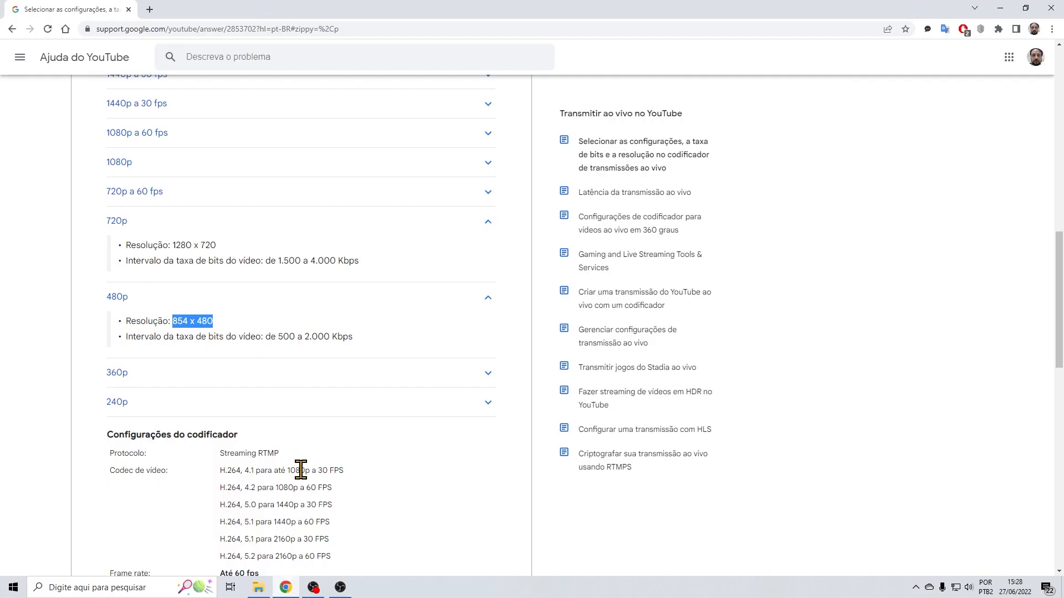
left_click(280, 338)
left_click_drag(294, 338, 349, 337)
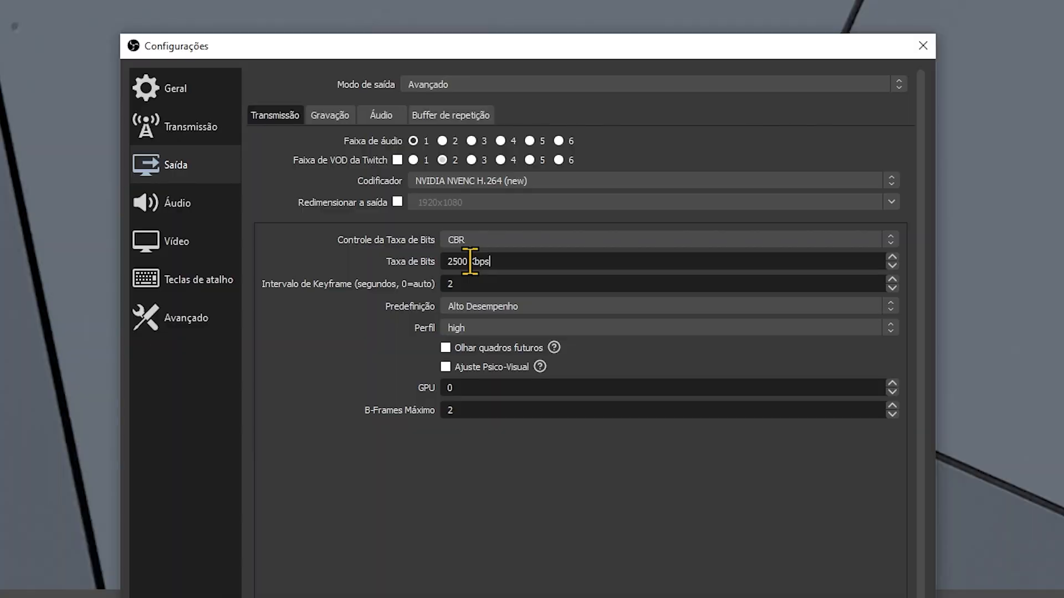
Step: Set the streaming bitrate (Taxa de Bits) to 1500 Kbps in the OBS output settings and confirm the settings
left_click_drag(468, 262, 416, 256)
key("Left")
key("Delete")
key("Delete")
key("Delete")
key("Delete")
type("500")
key("Left")
key("Left")
key("Left")
key("Delete")
type("15")
key("Right")
key("Right")
key("Return")
Step: Start a recording in OBS, switch to the Windows Task Manager and view the performance graphs of GPU 0
left_click(969, 504)
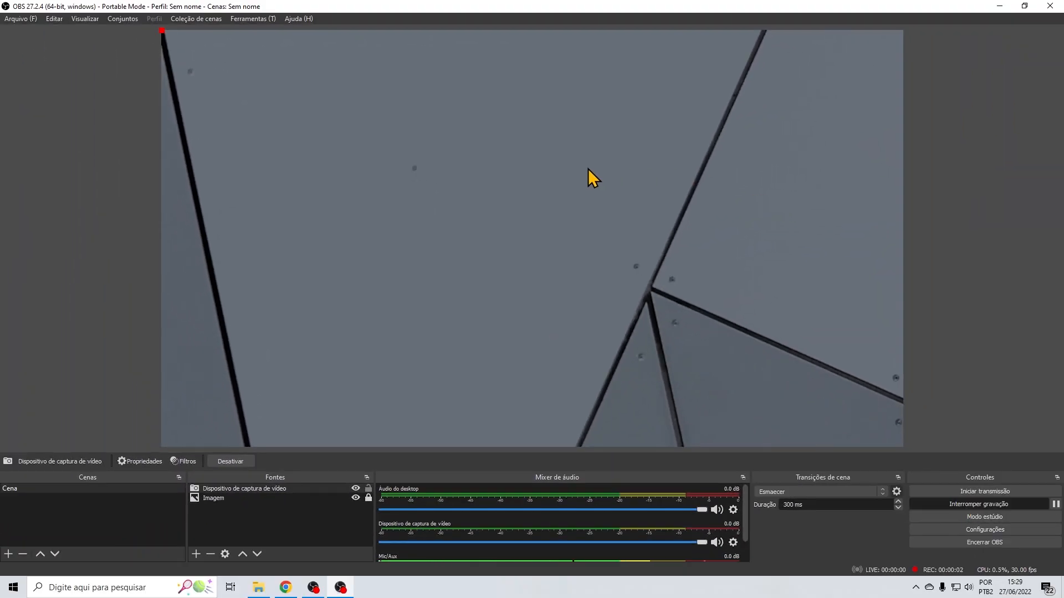
right_click(501, 590)
left_click(540, 529)
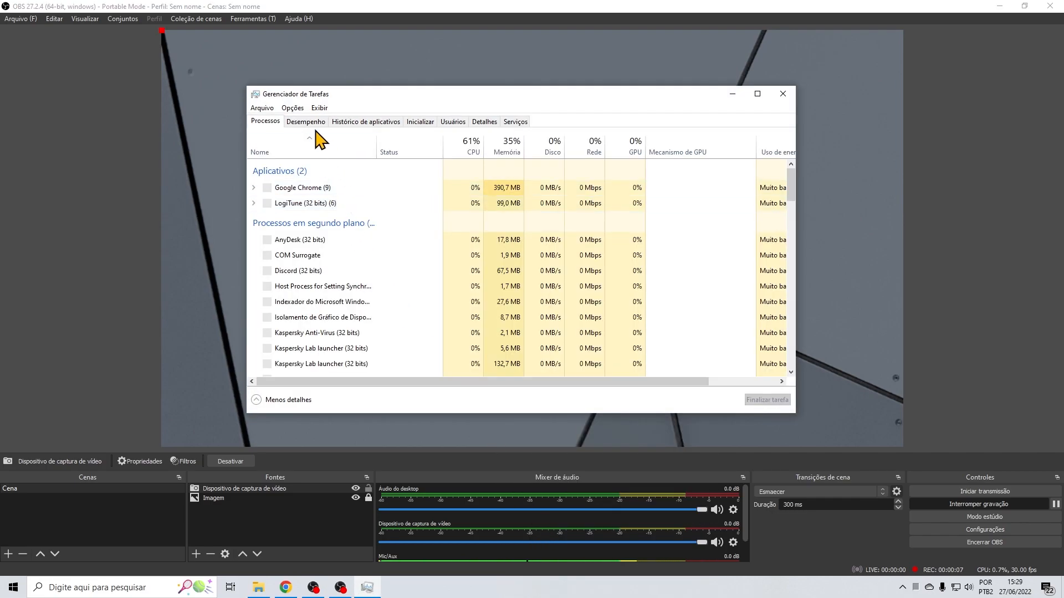
left_click(312, 122)
left_click_drag(411, 169, 414, 207)
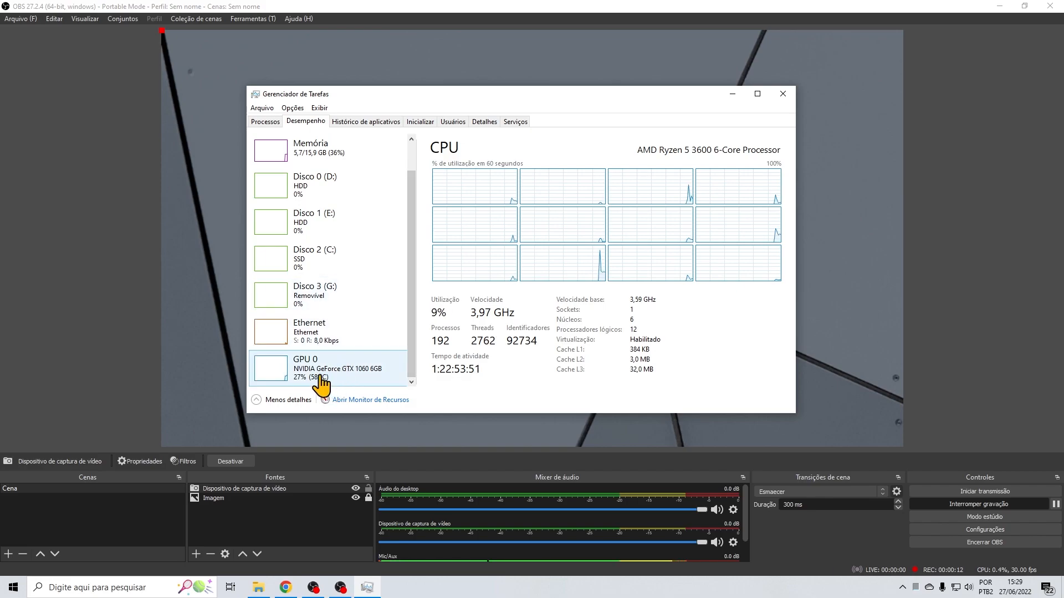
left_click(294, 383)
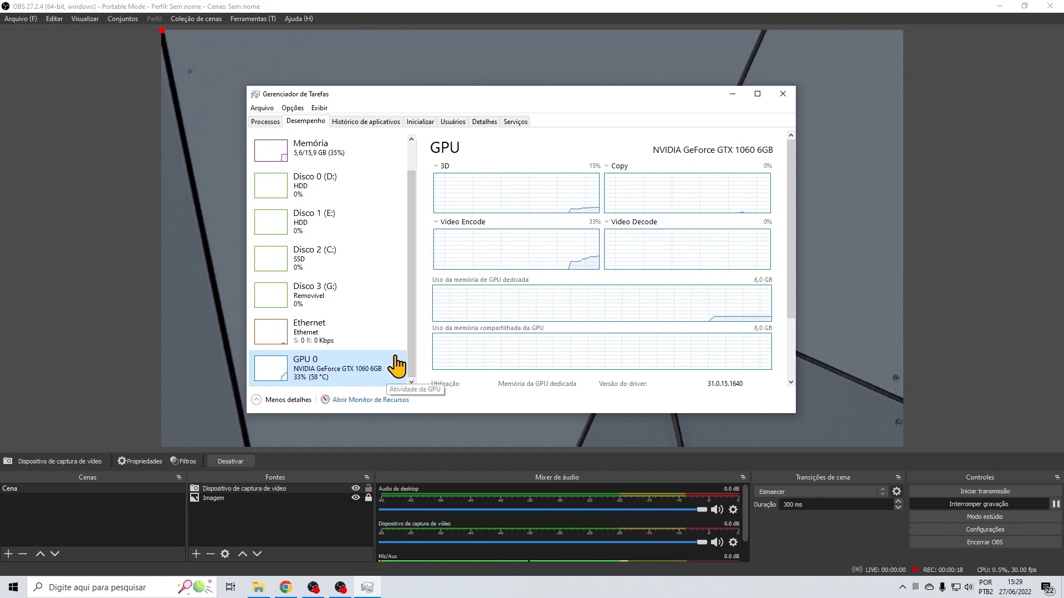
Step: Examine the memory and CPU performance graphs and compare the usage of the listed hardware while OBS is recording
left_click_drag(410, 362, 411, 311)
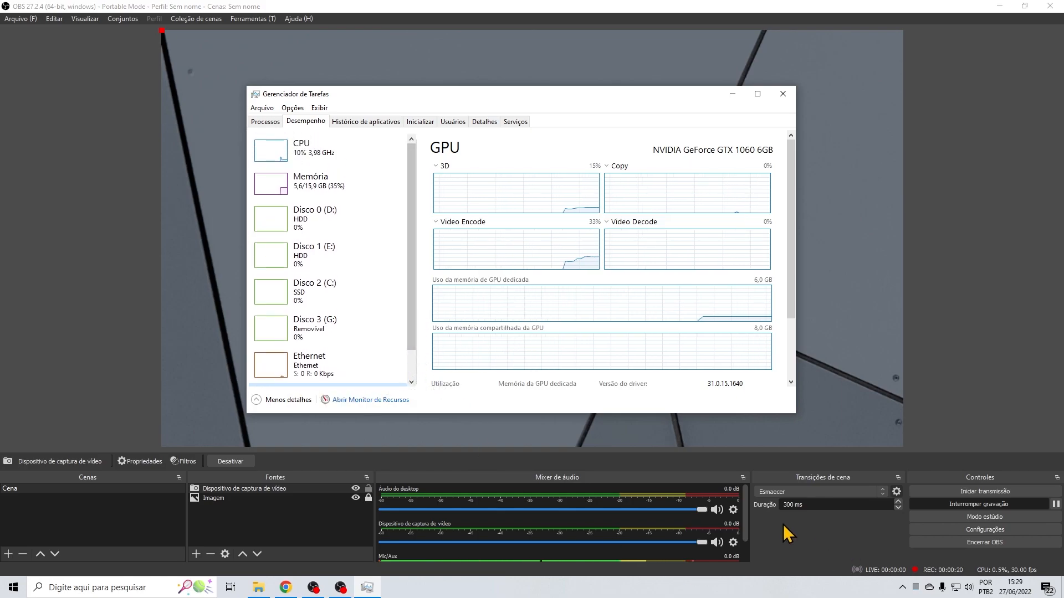
left_click(291, 186)
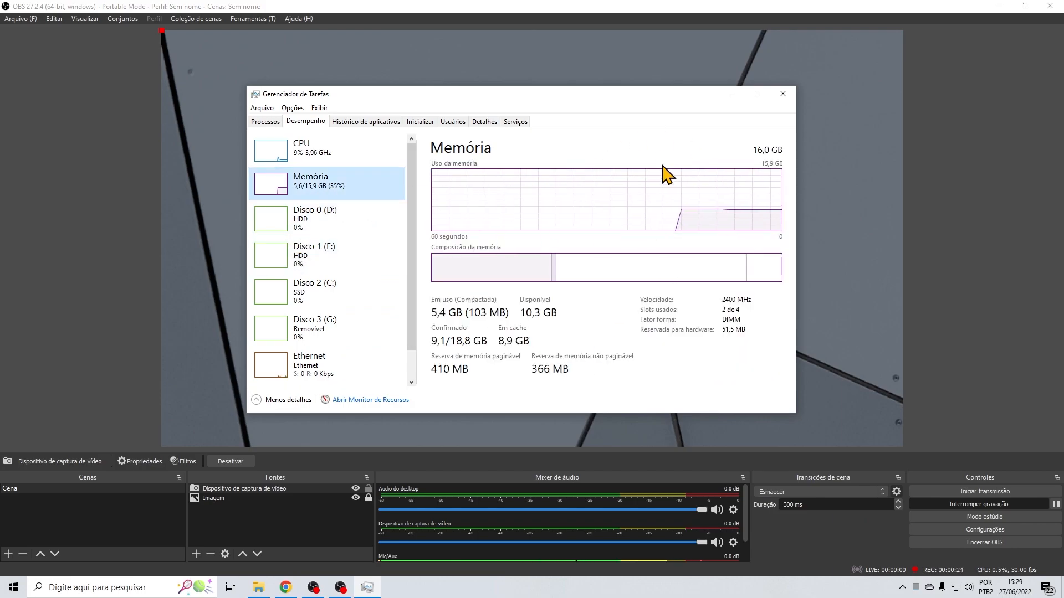
left_click(302, 155)
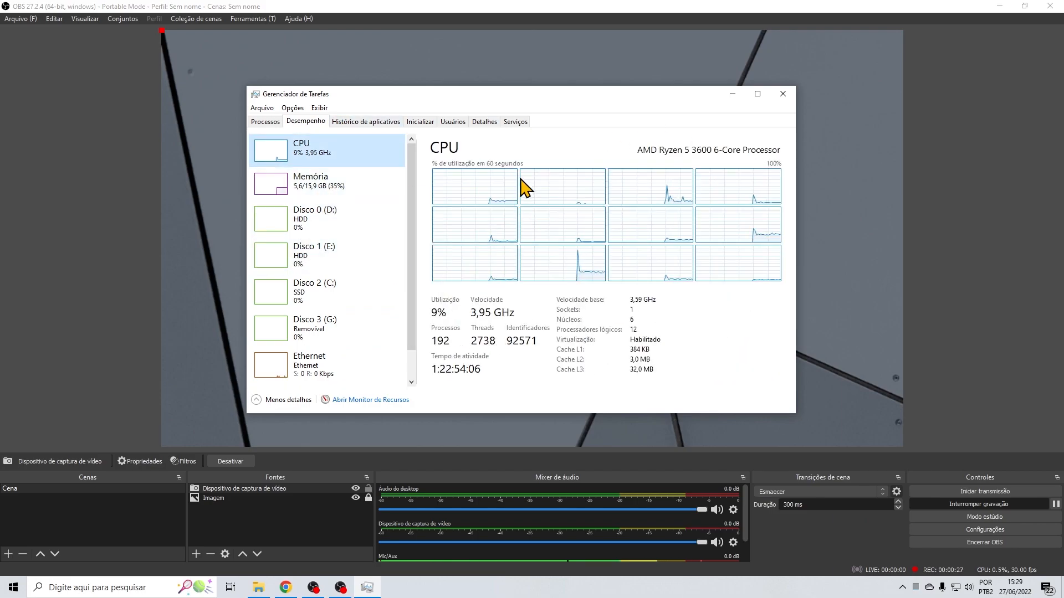
left_click_drag(409, 236, 407, 280)
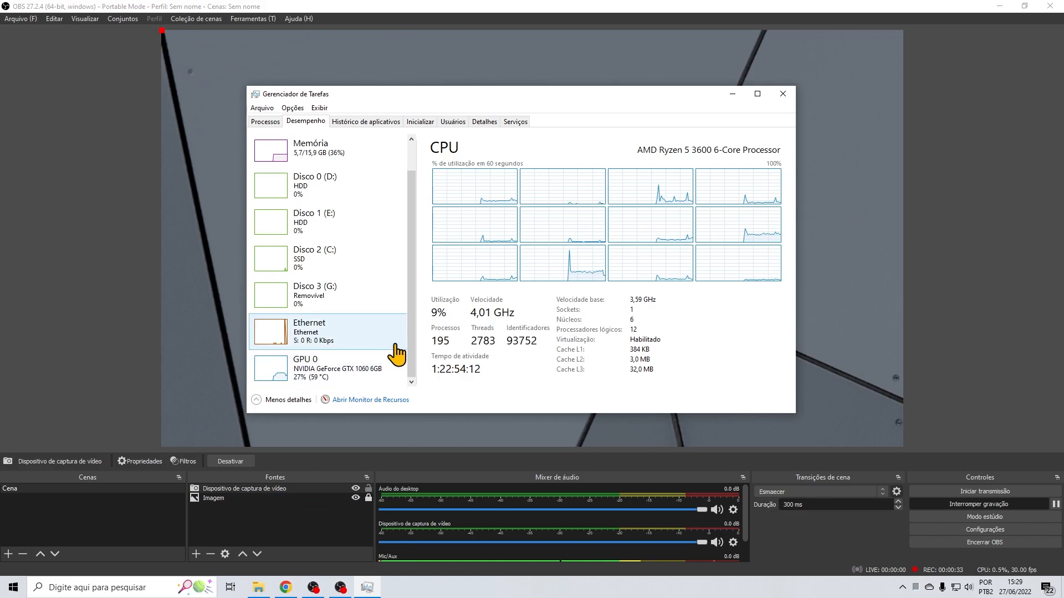
left_click_drag(409, 339, 405, 260)
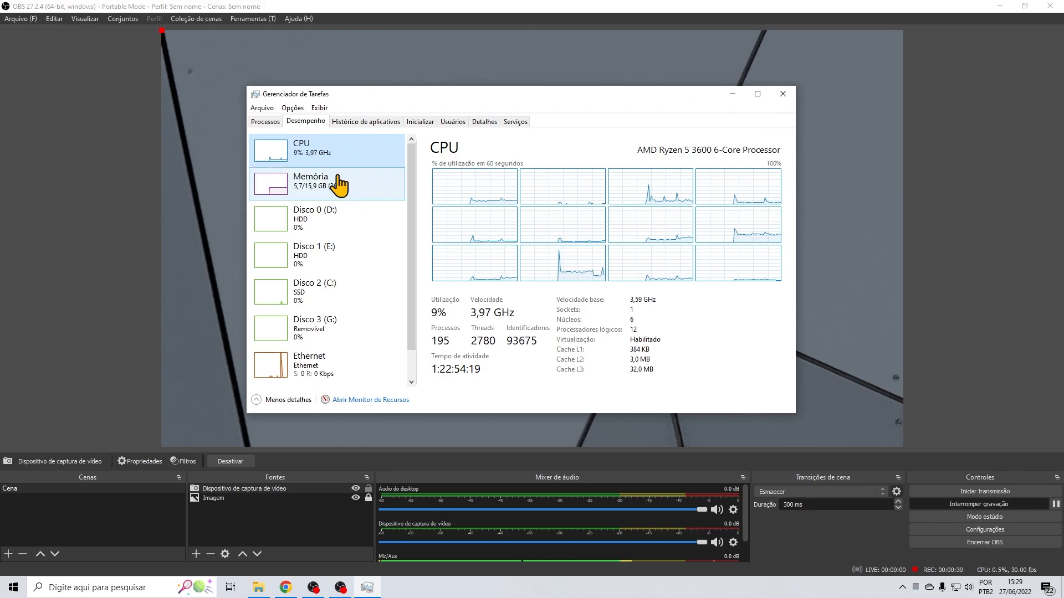
scroll(334, 266, "down", 1)
scroll(415, 266, "up", 1)
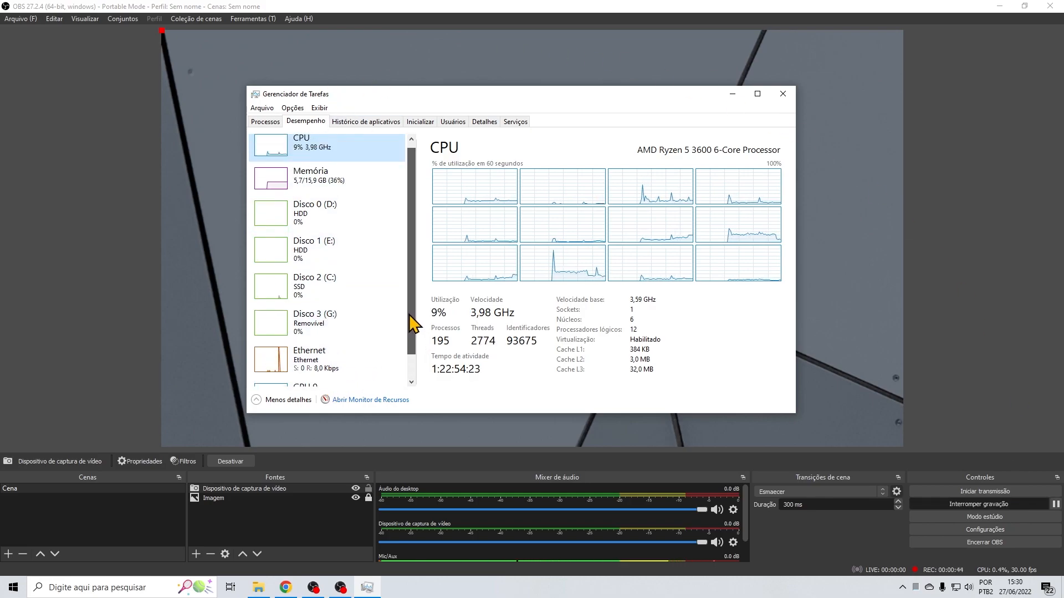